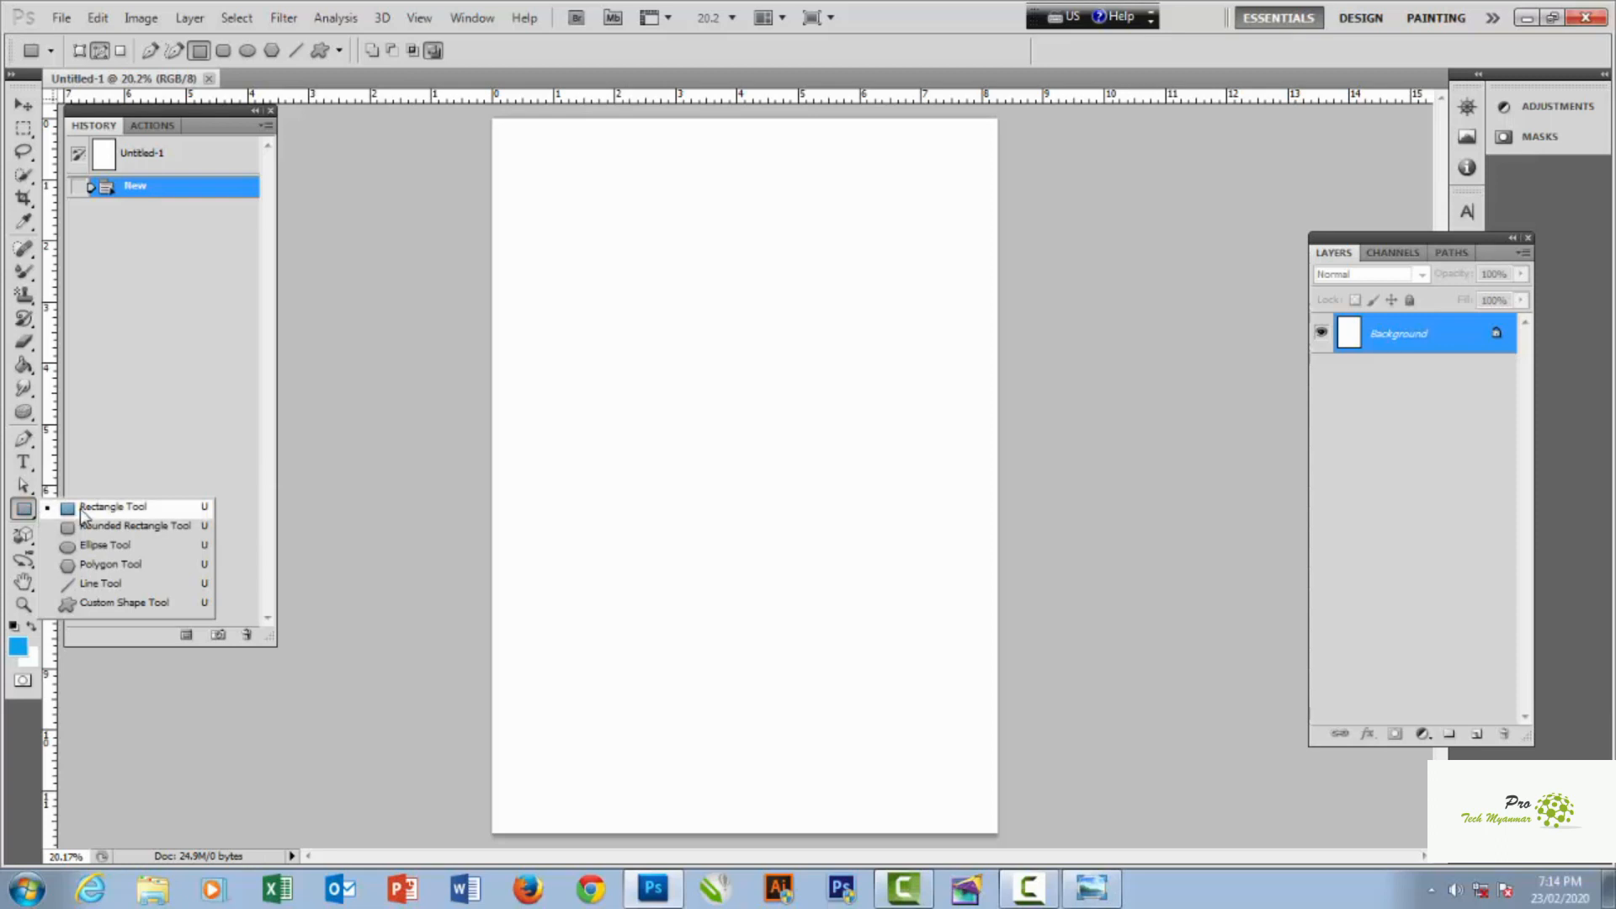
- Draw a rectangular path with the Rectangle tool near the middle of the page and add a new empty layer
{"action": "left_click", "coordinate": [93, 508]}
{"action": "left_click_drag", "start_coordinate": [602, 370], "coordinate": [821, 484]}
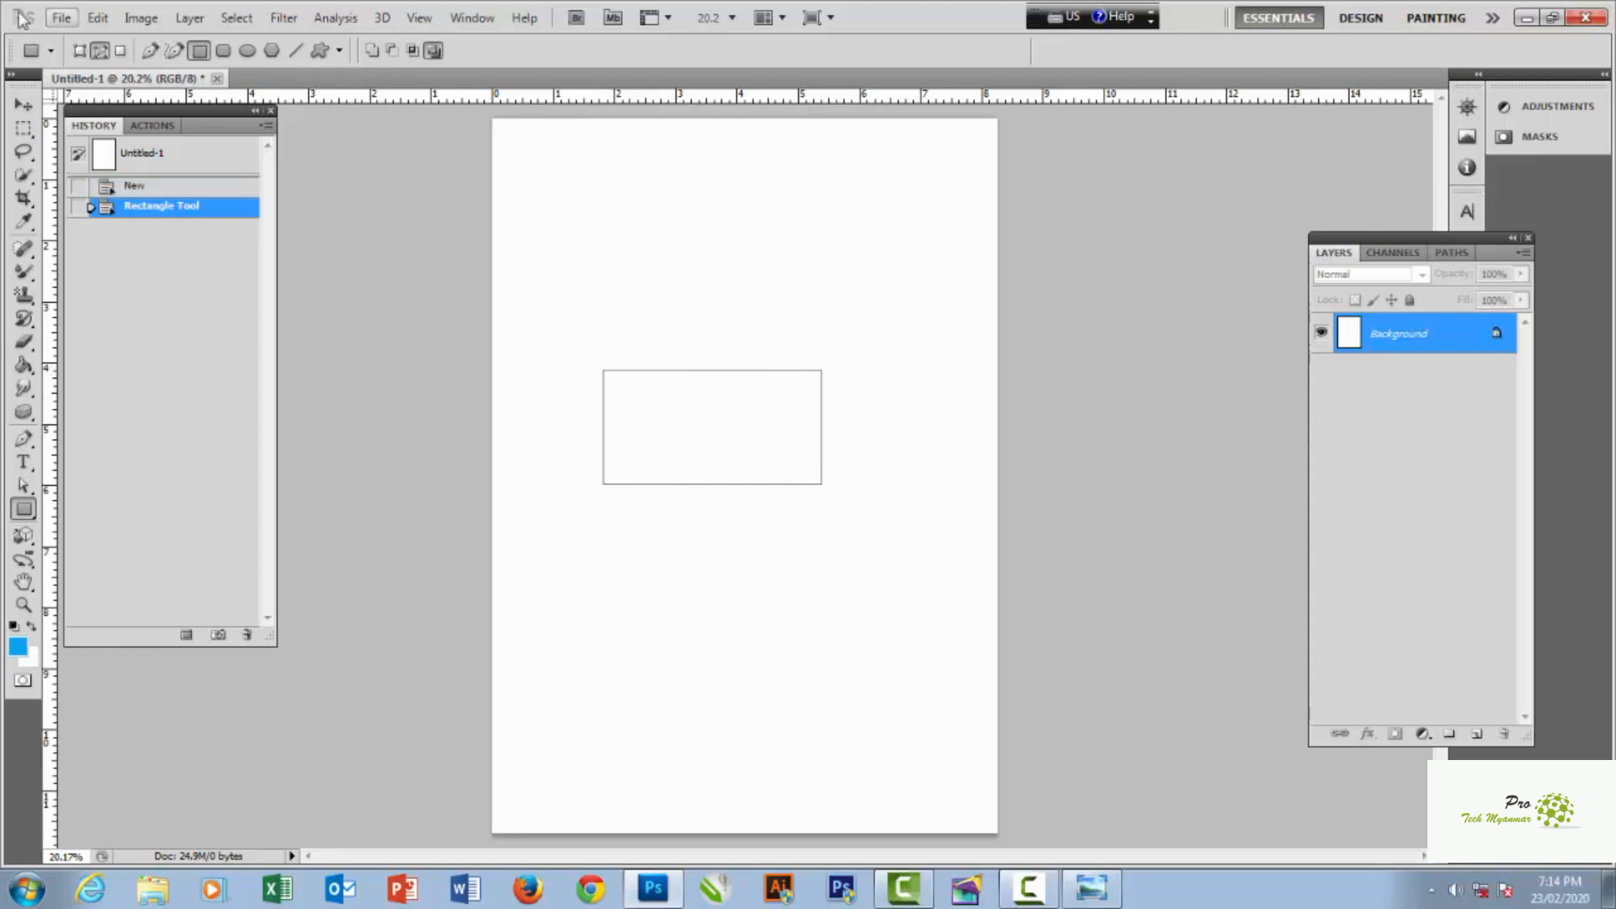
{"action": "left_click", "coordinate": [98, 51]}
{"action": "left_click", "coordinate": [1477, 734]}
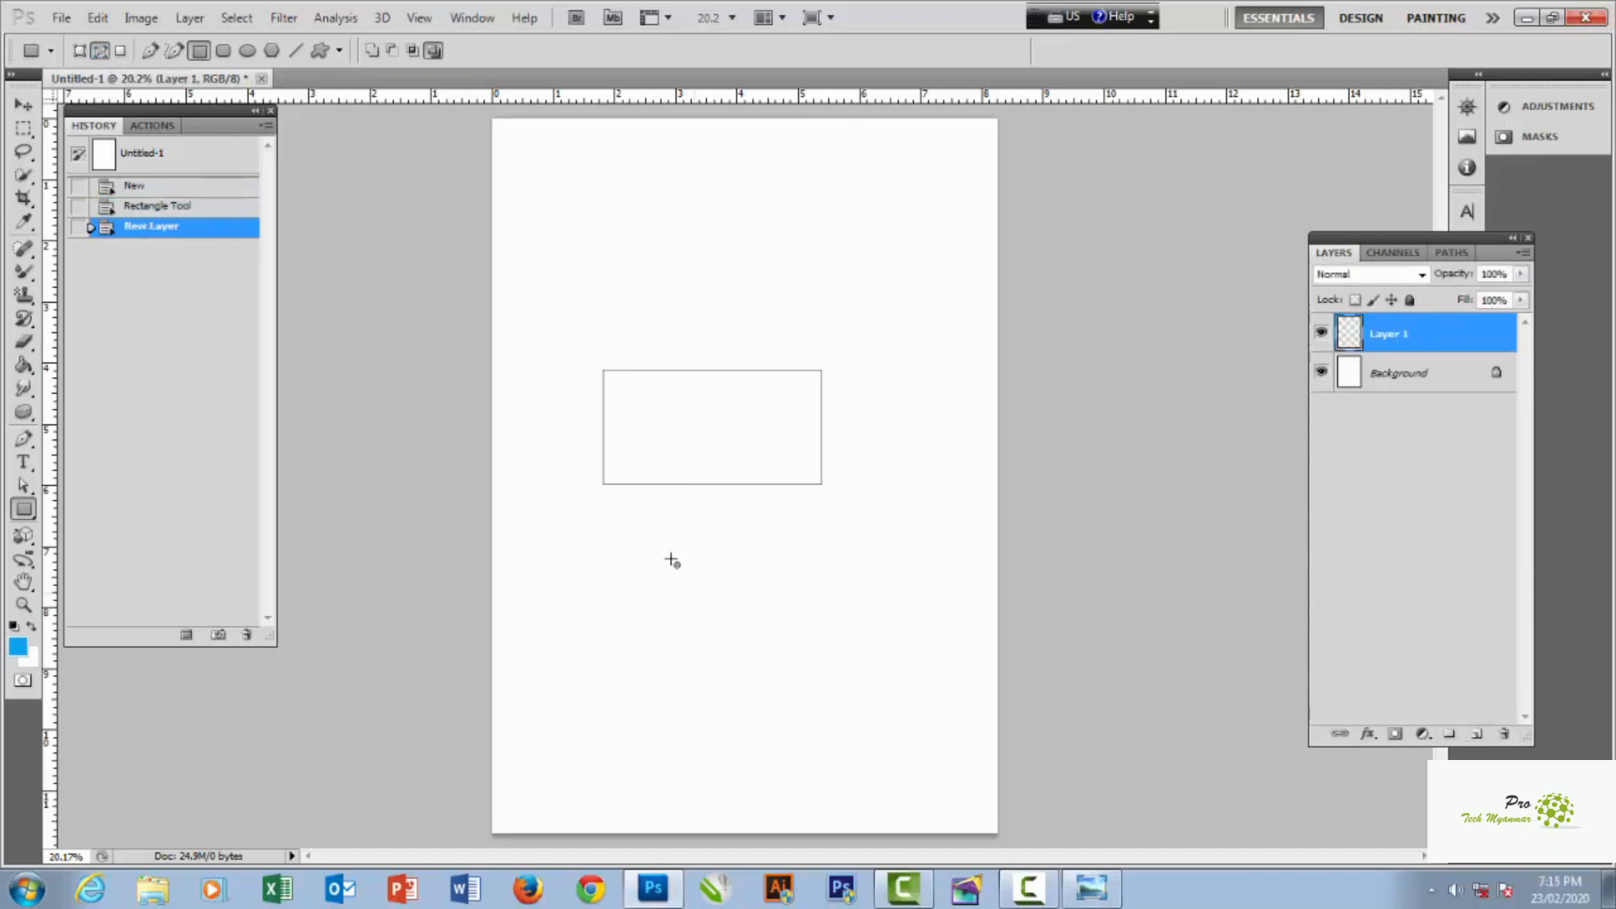
- Convert the rectangular path to a selection, fill it with the blue foreground color on the new layer, and deselect
{"action": "key", "text": "ctrl+Return"}
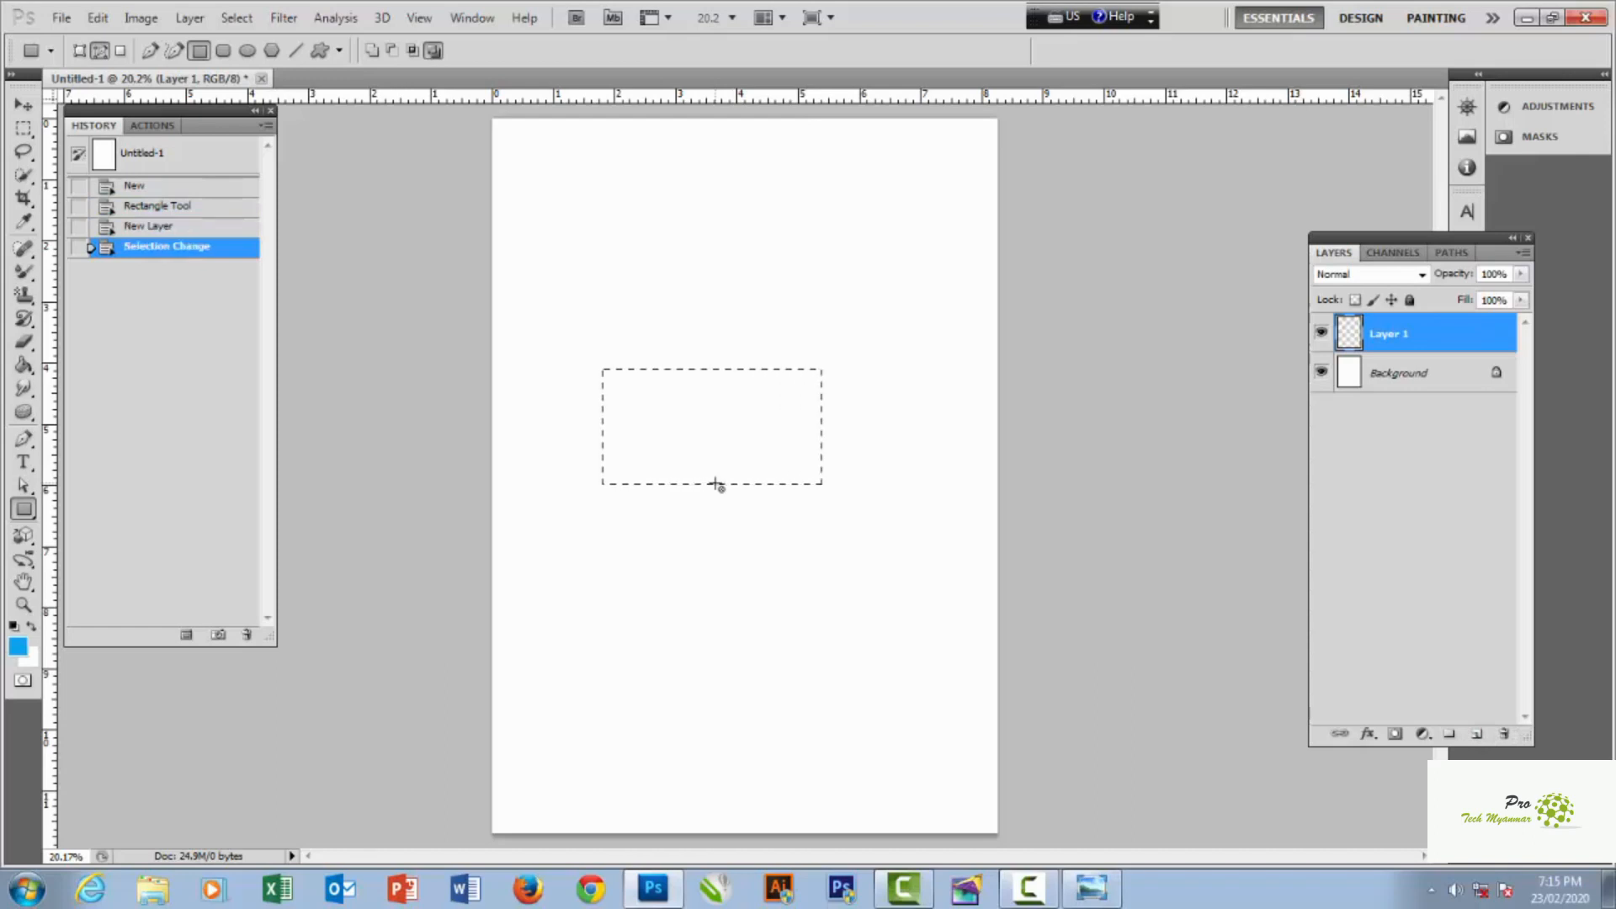
{"action": "key", "text": "alt+BackSpace"}
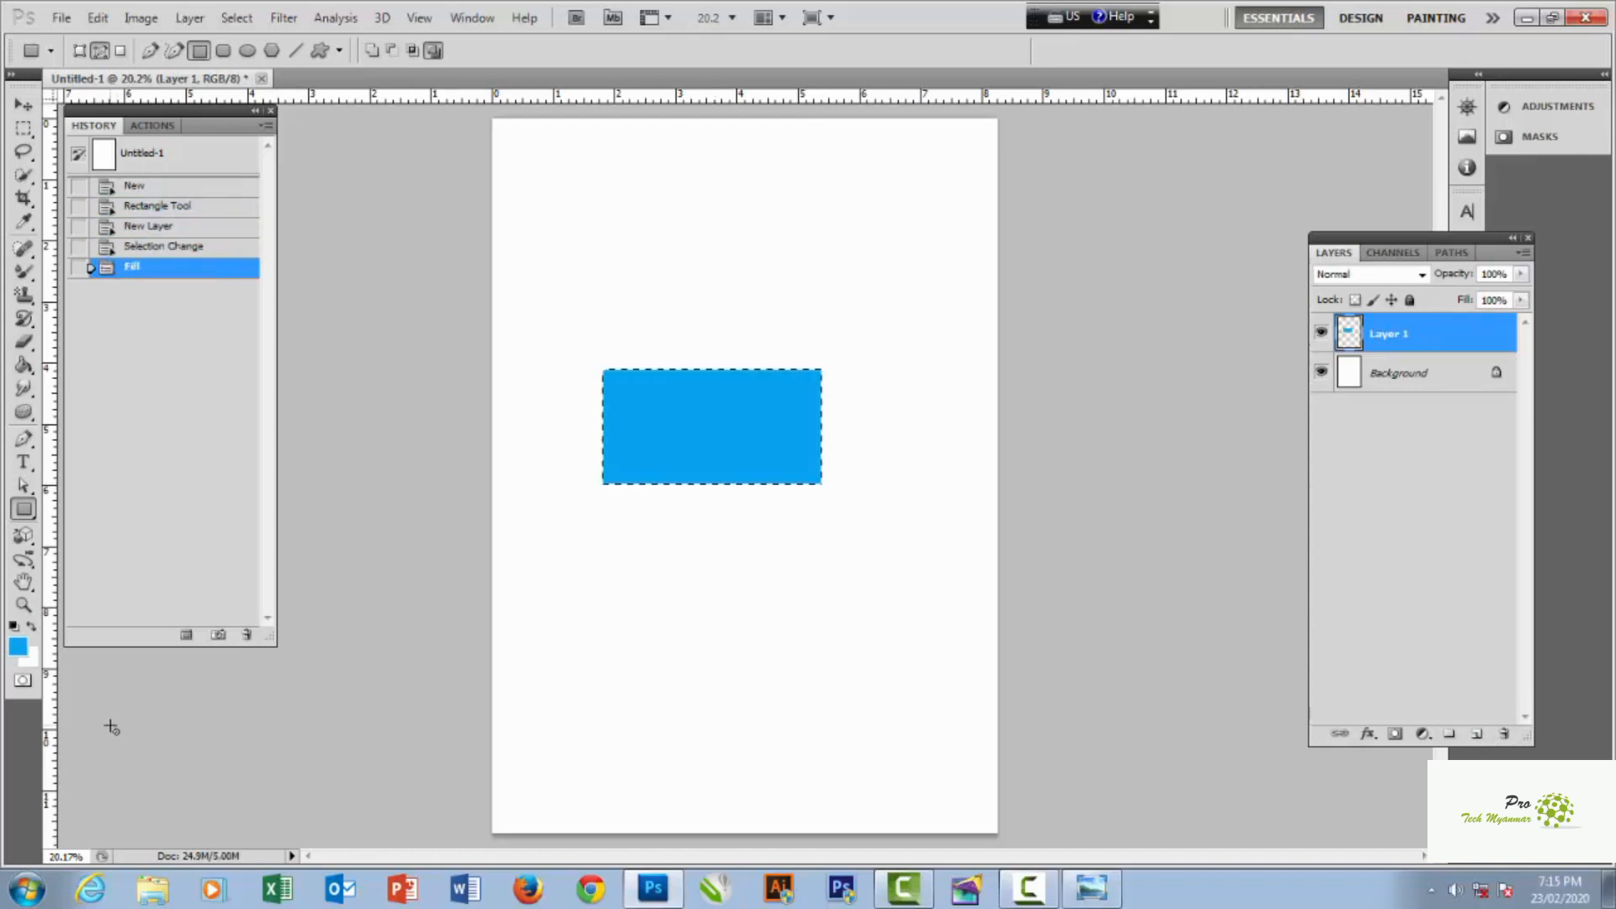
{"action": "key", "text": "ctrl+d"}
{"action": "key", "text": "ctrl+minus"}
{"action": "key", "text": "ctrl+plus"}
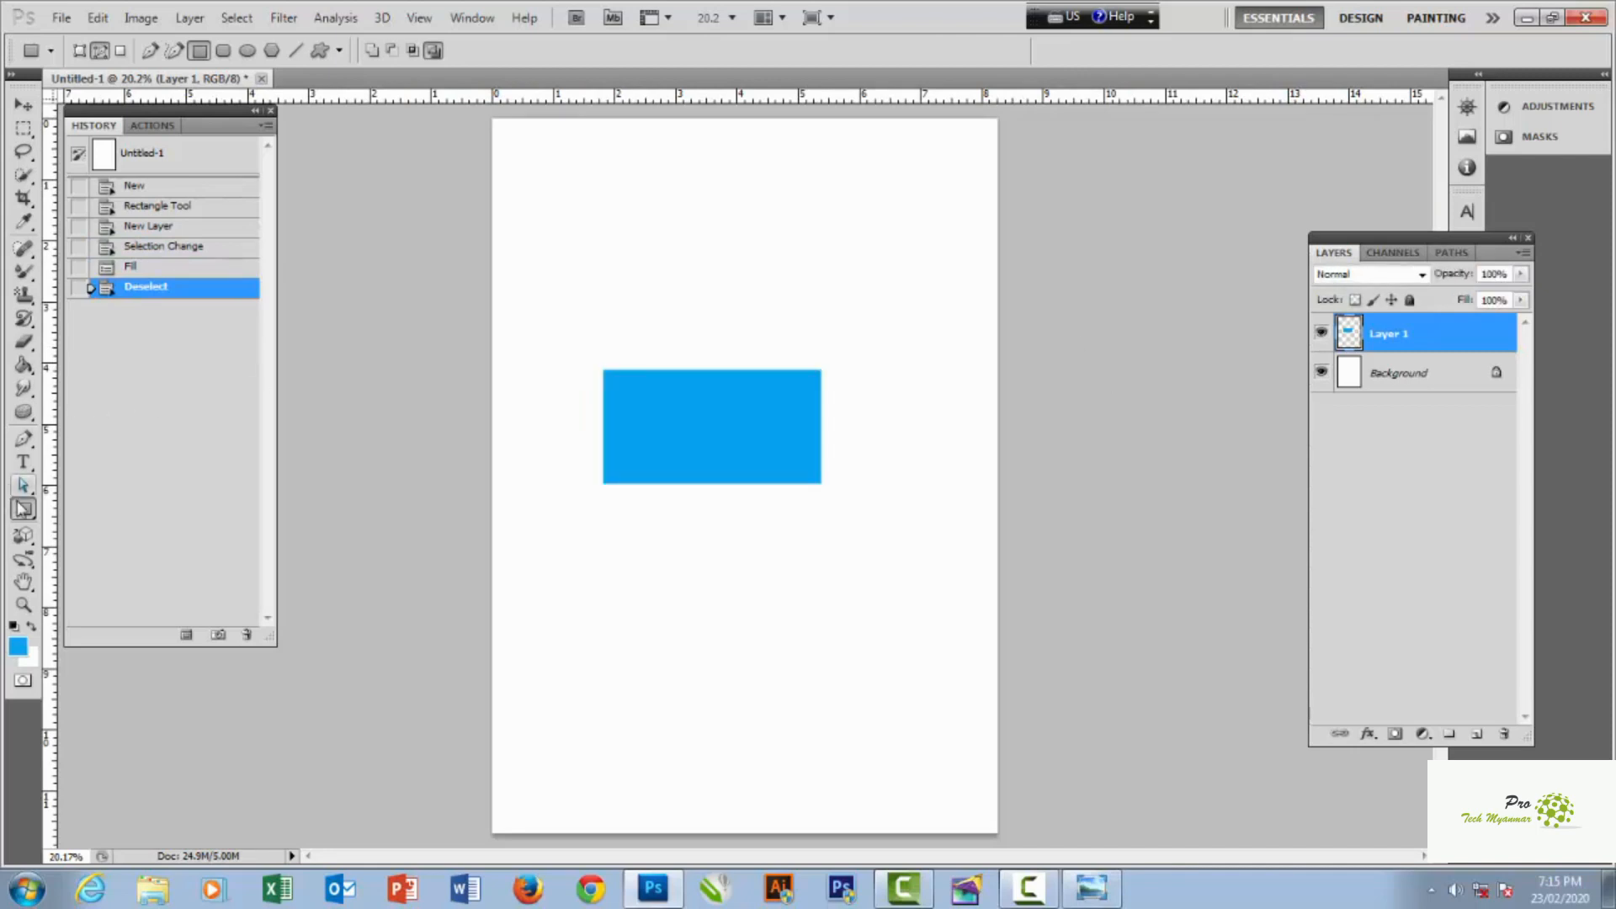
- Switch the Rectangle tool to shape layers and draw three blue rectangles, one below and two above the filled rectangle
{"action": "left_click", "coordinate": [78, 53]}
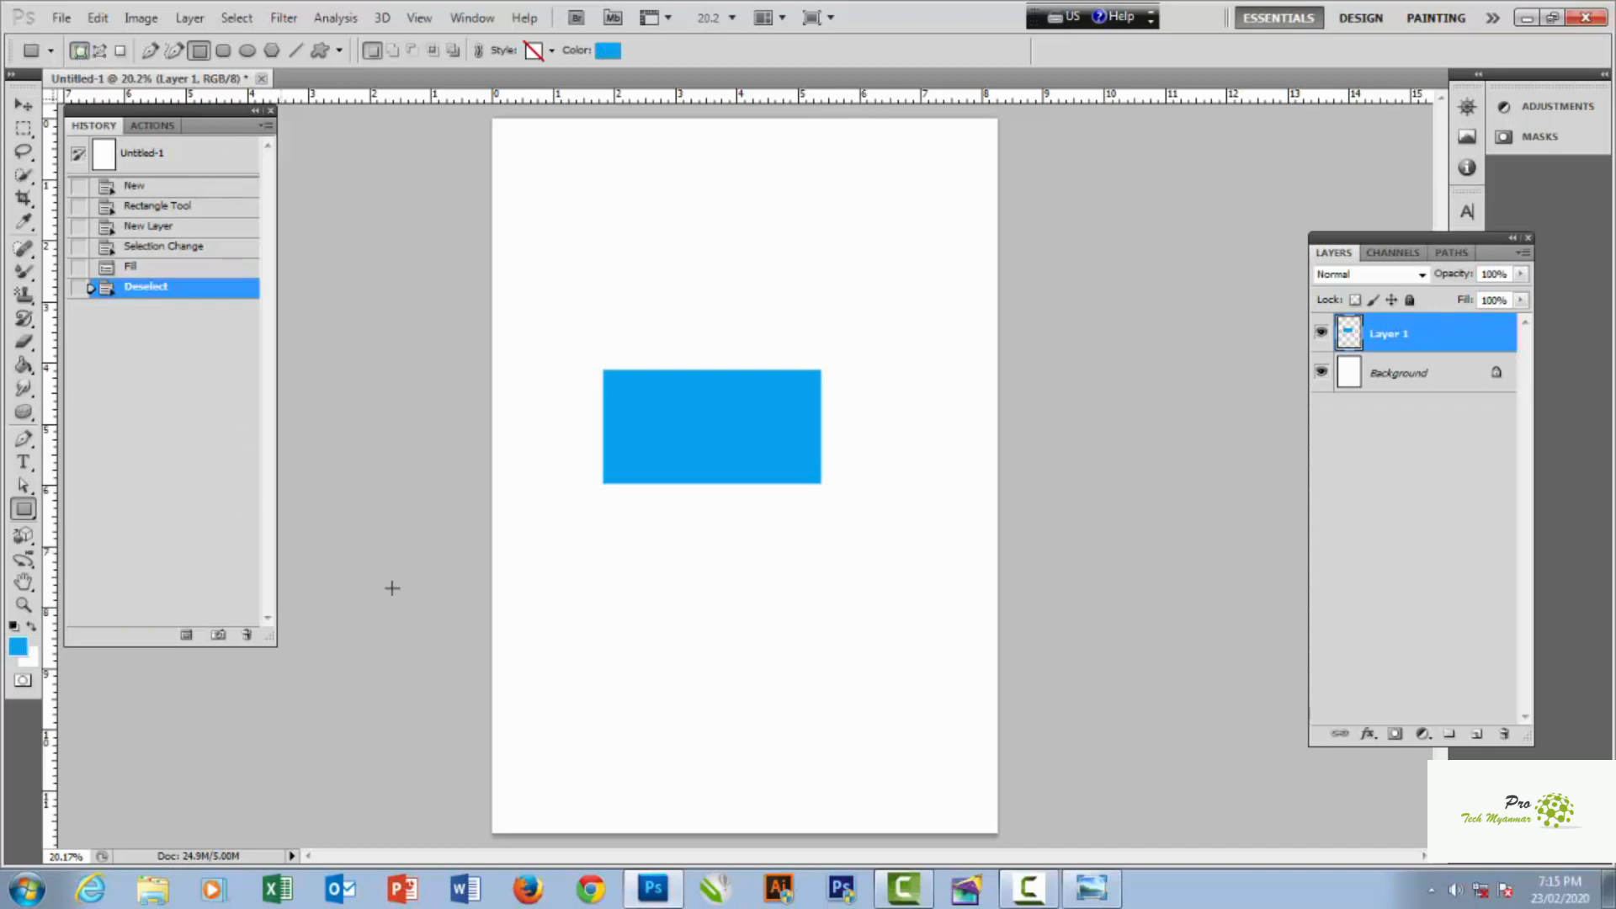
{"action": "left_click_drag", "start_coordinate": [610, 537], "coordinate": [806, 681]}
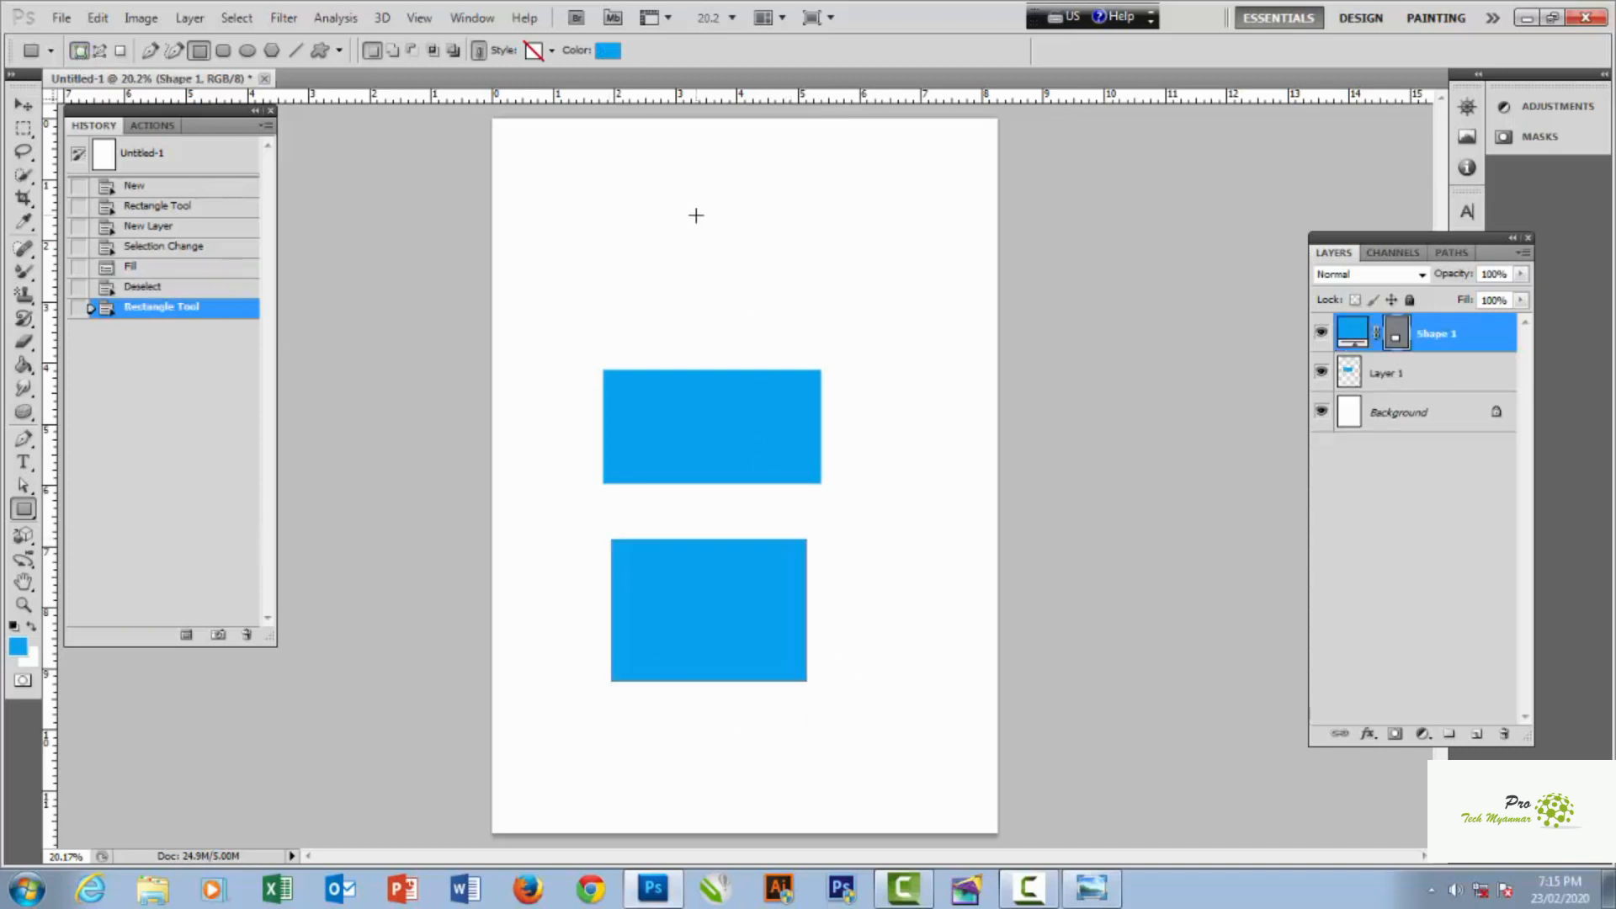
{"action": "left_click_drag", "start_coordinate": [695, 216], "coordinate": [908, 363]}
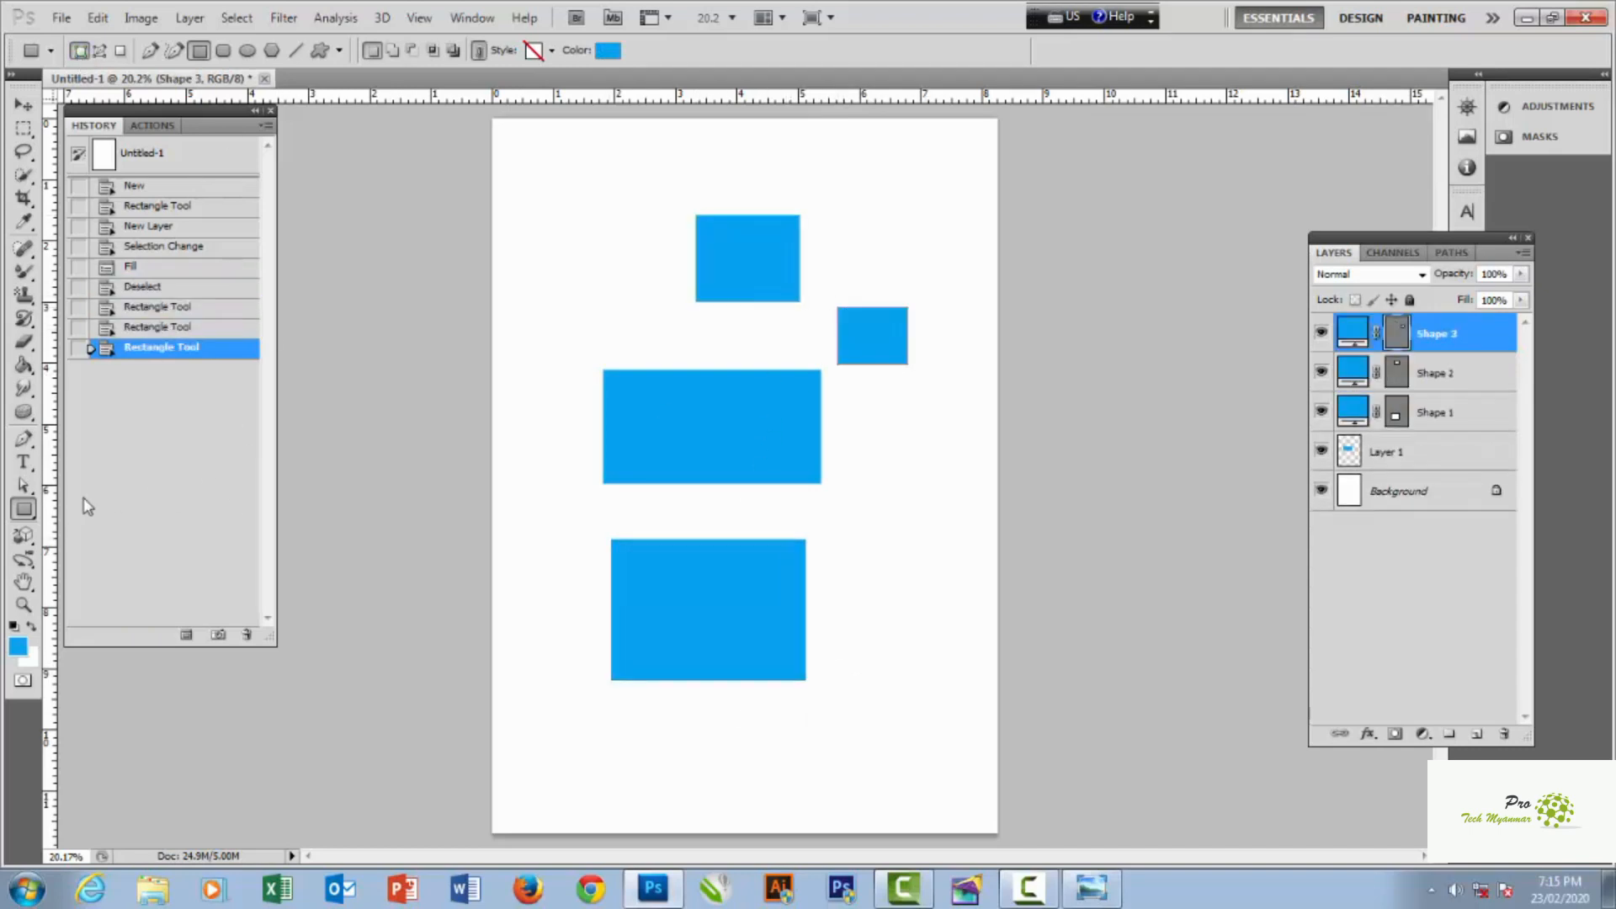
- Revert the document to its New history state and draw six blue rectangle shapes, two of them crossing near the page top
{"action": "left_click", "coordinate": [140, 187]}
{"action": "left_click_drag", "start_coordinate": [579, 312], "coordinate": [757, 473]}
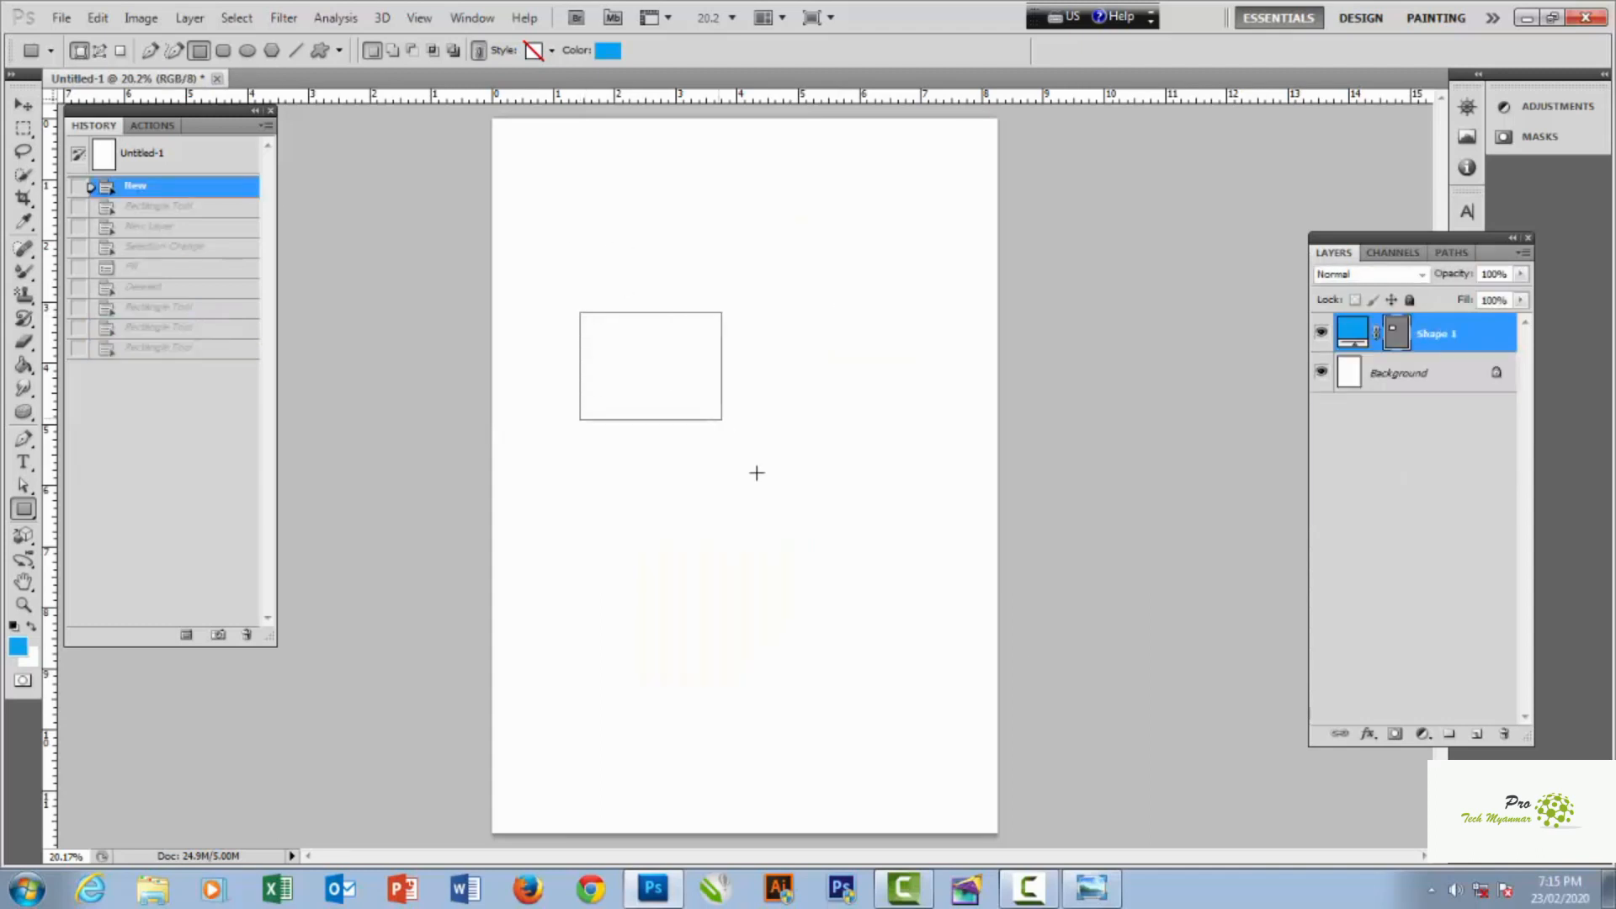
{"action": "left_click_drag", "start_coordinate": [615, 487], "coordinate": [694, 547]}
{"action": "left_click_drag", "start_coordinate": [731, 457], "coordinate": [793, 744]}
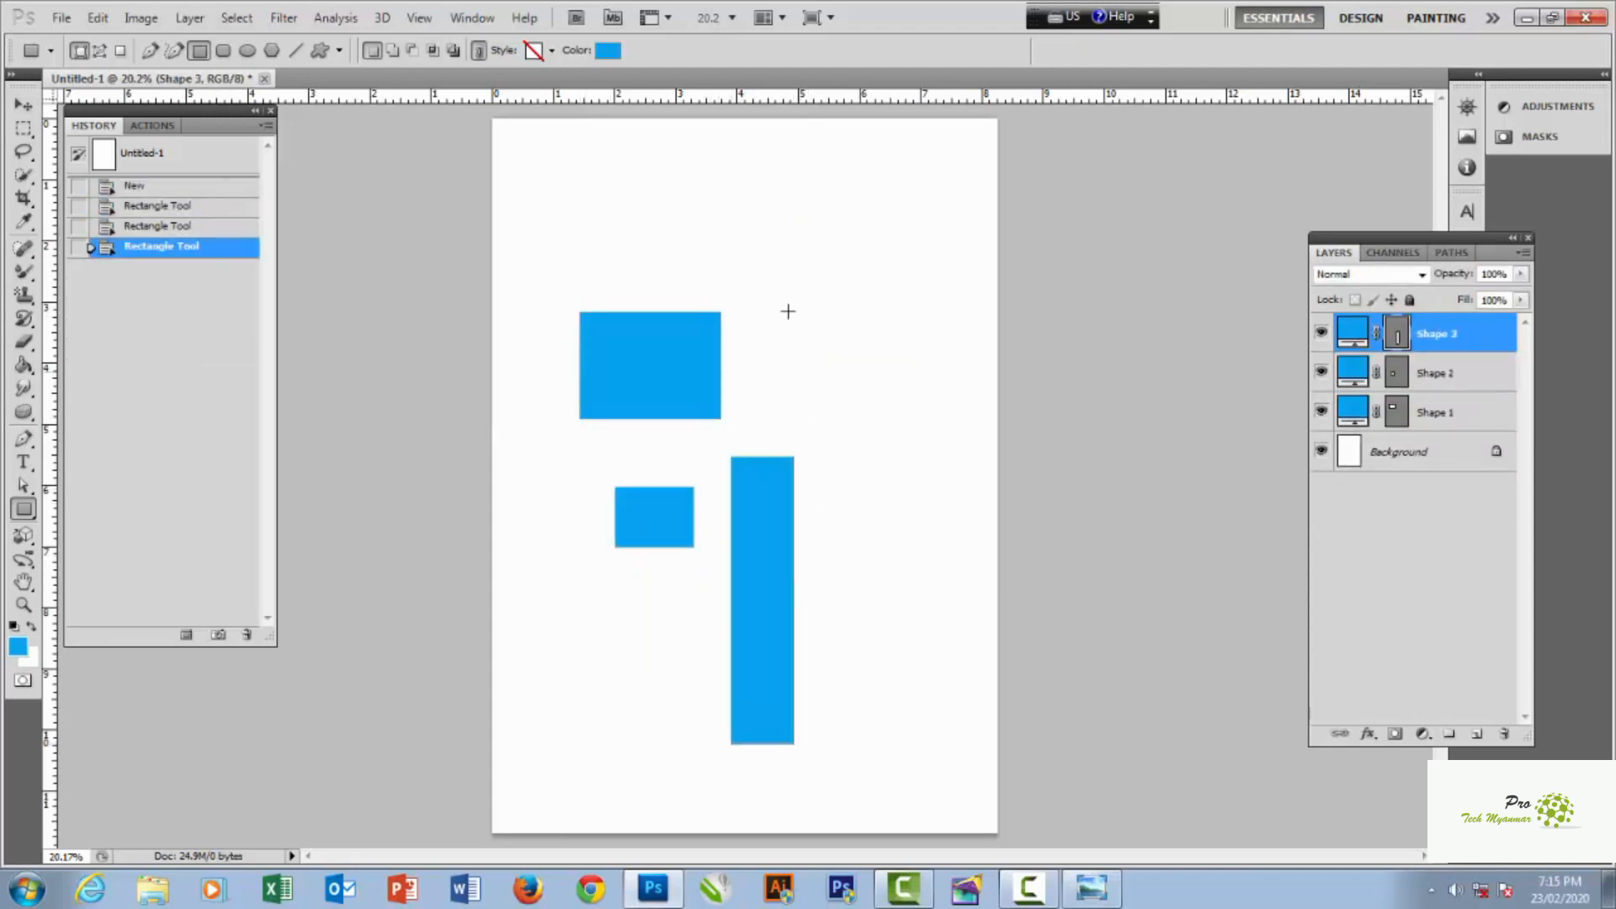
{"action": "left_click_drag", "start_coordinate": [774, 192], "coordinate": [817, 416]}
{"action": "left_click_drag", "start_coordinate": [529, 190], "coordinate": [749, 230]}
{"action": "left_click_drag", "start_coordinate": [626, 139], "coordinate": [668, 298]}
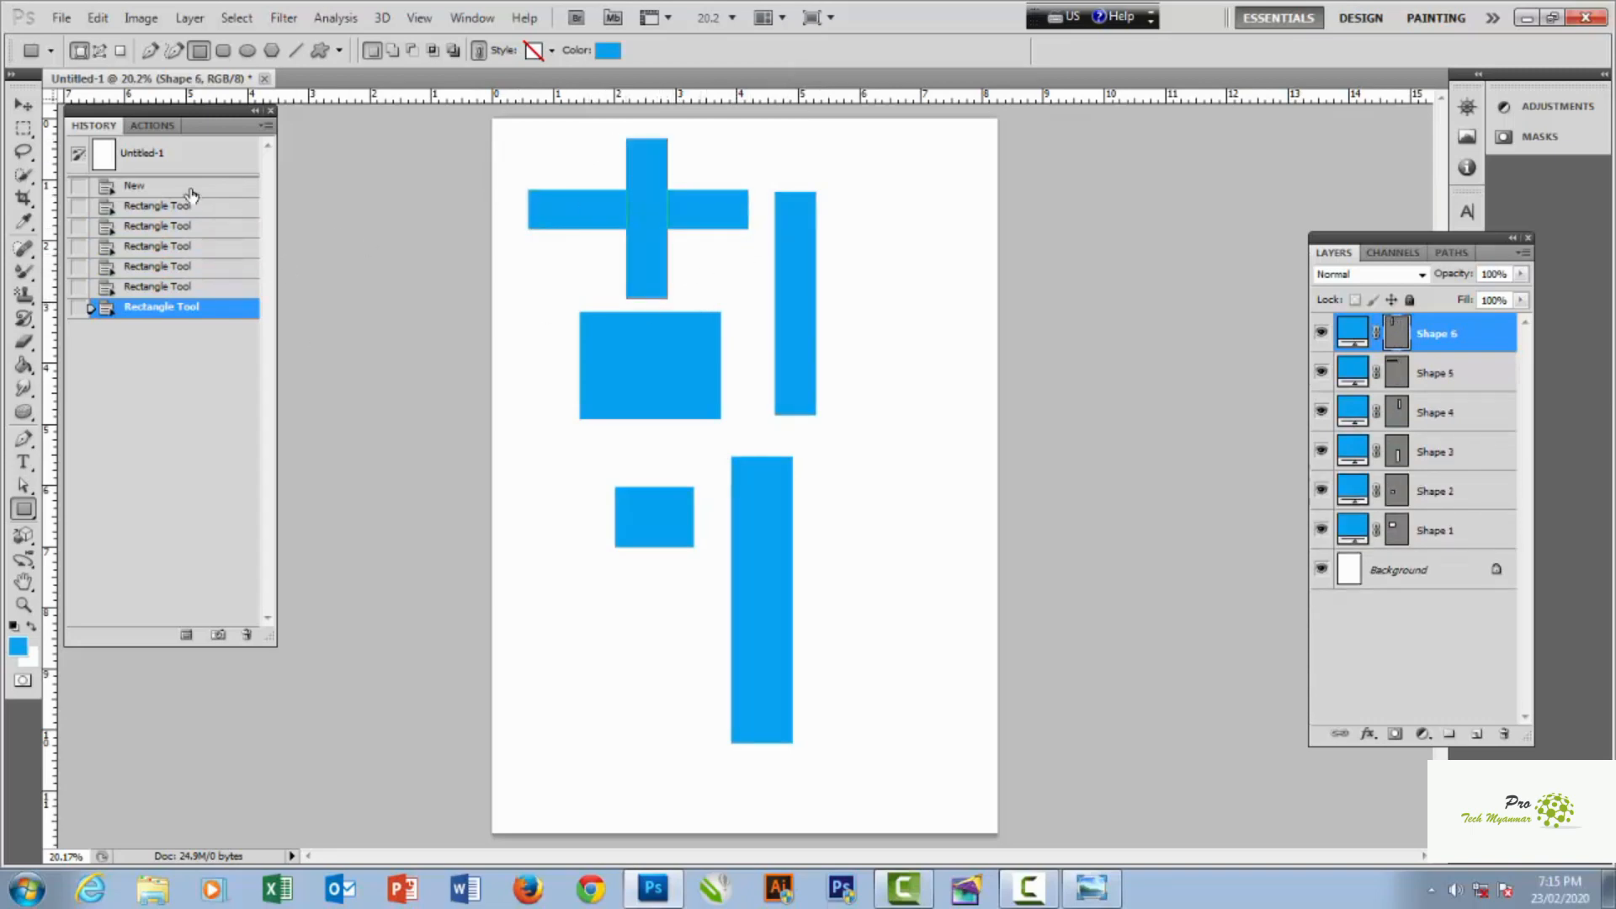
- Revert to the opening snapshot and draw a cross from two overlapping rectangle shapes colored #ff0048
{"action": "left_click", "coordinate": [177, 157]}
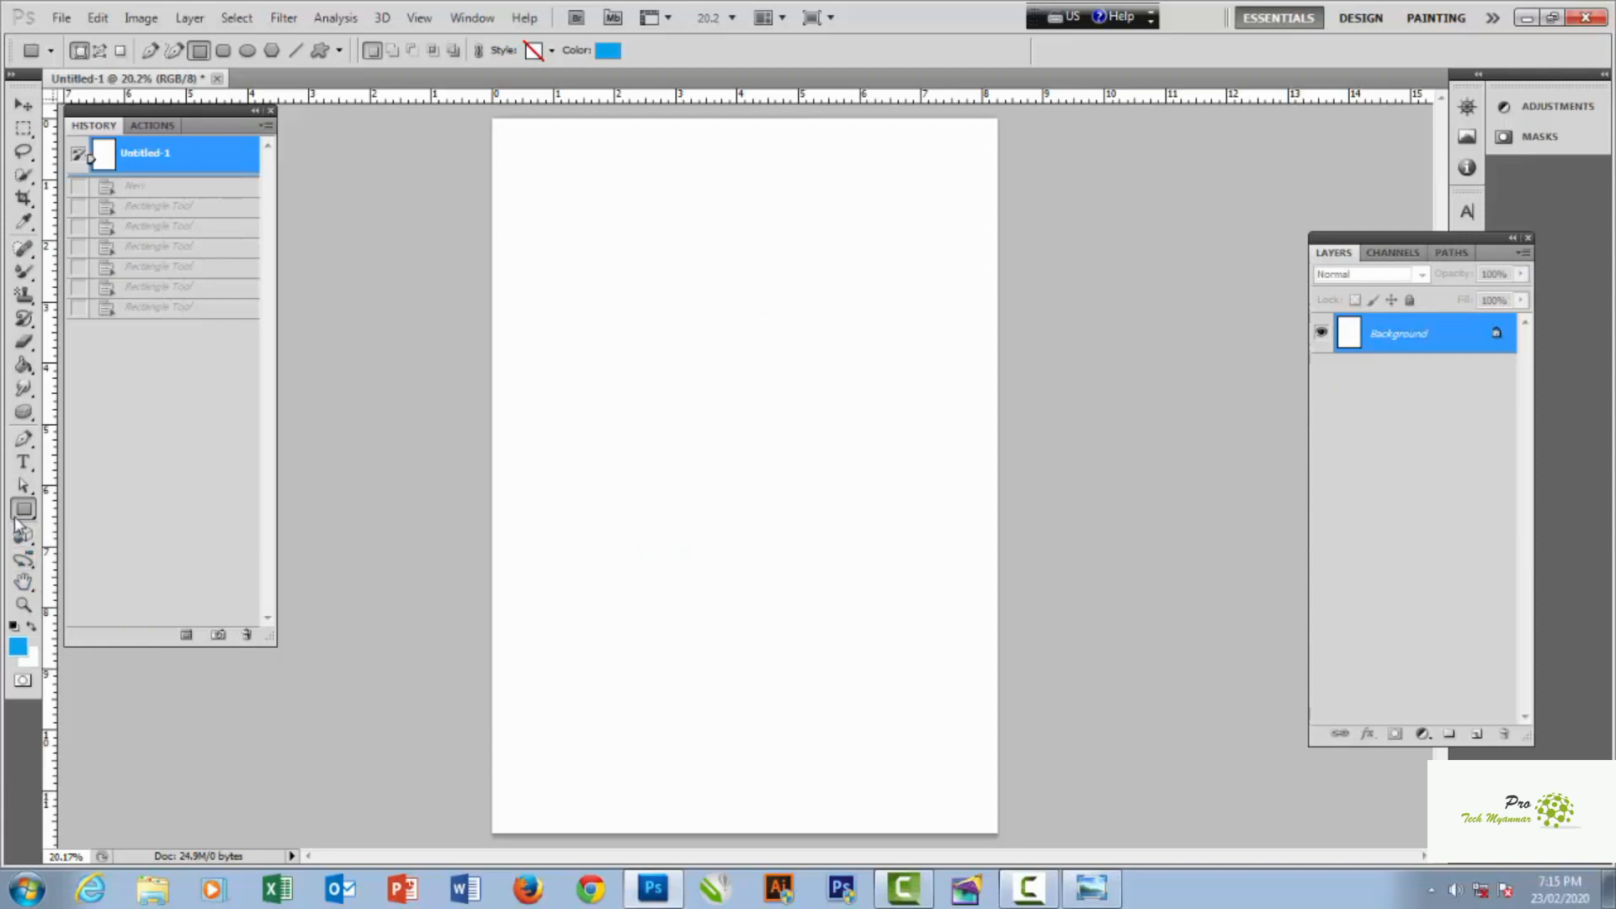
{"action": "left_click", "coordinate": [608, 51]}
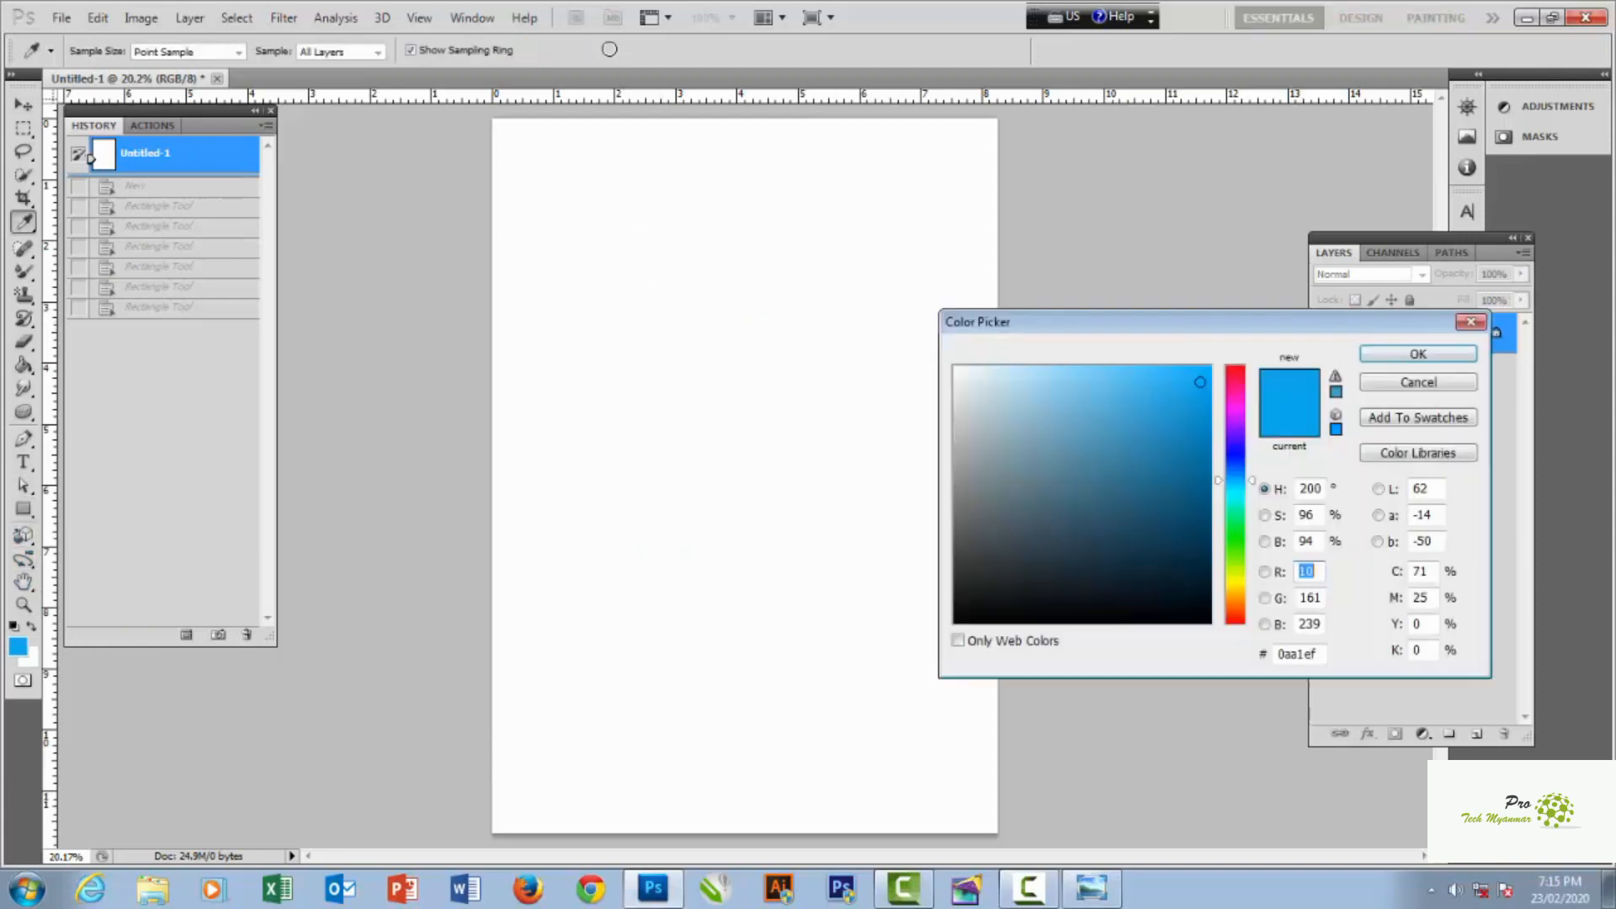
{"action": "left_click", "coordinate": [1234, 386]}
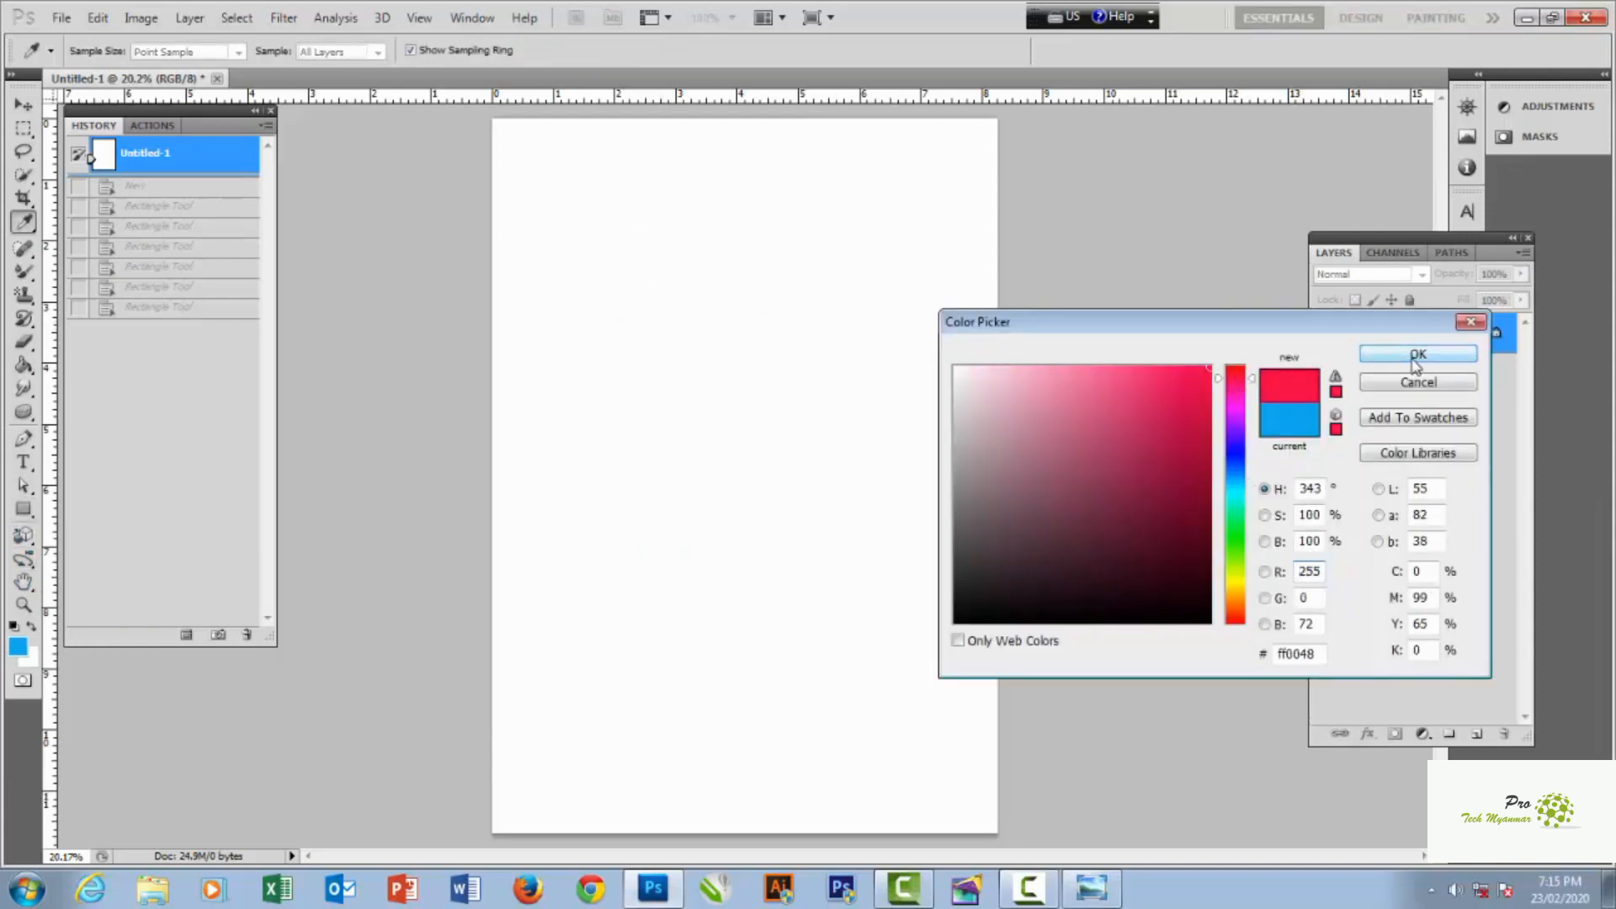
{"action": "left_click", "coordinate": [1419, 353]}
{"action": "left_click_drag", "start_coordinate": [578, 307], "coordinate": [866, 356]}
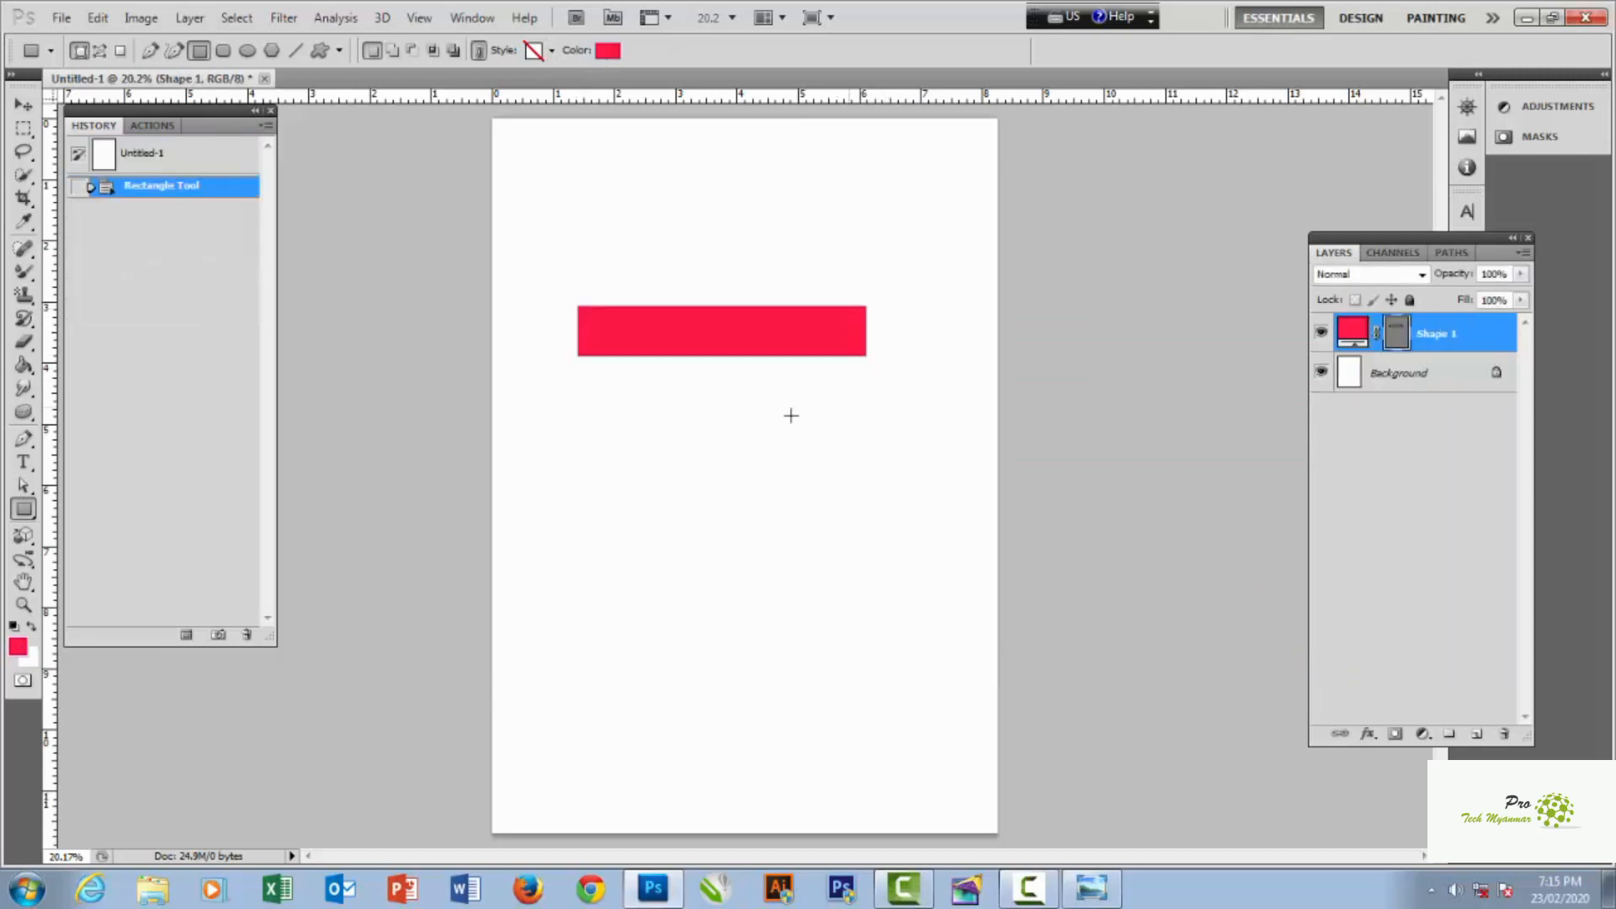
{"action": "left_click_drag", "start_coordinate": [695, 204], "coordinate": [756, 438]}
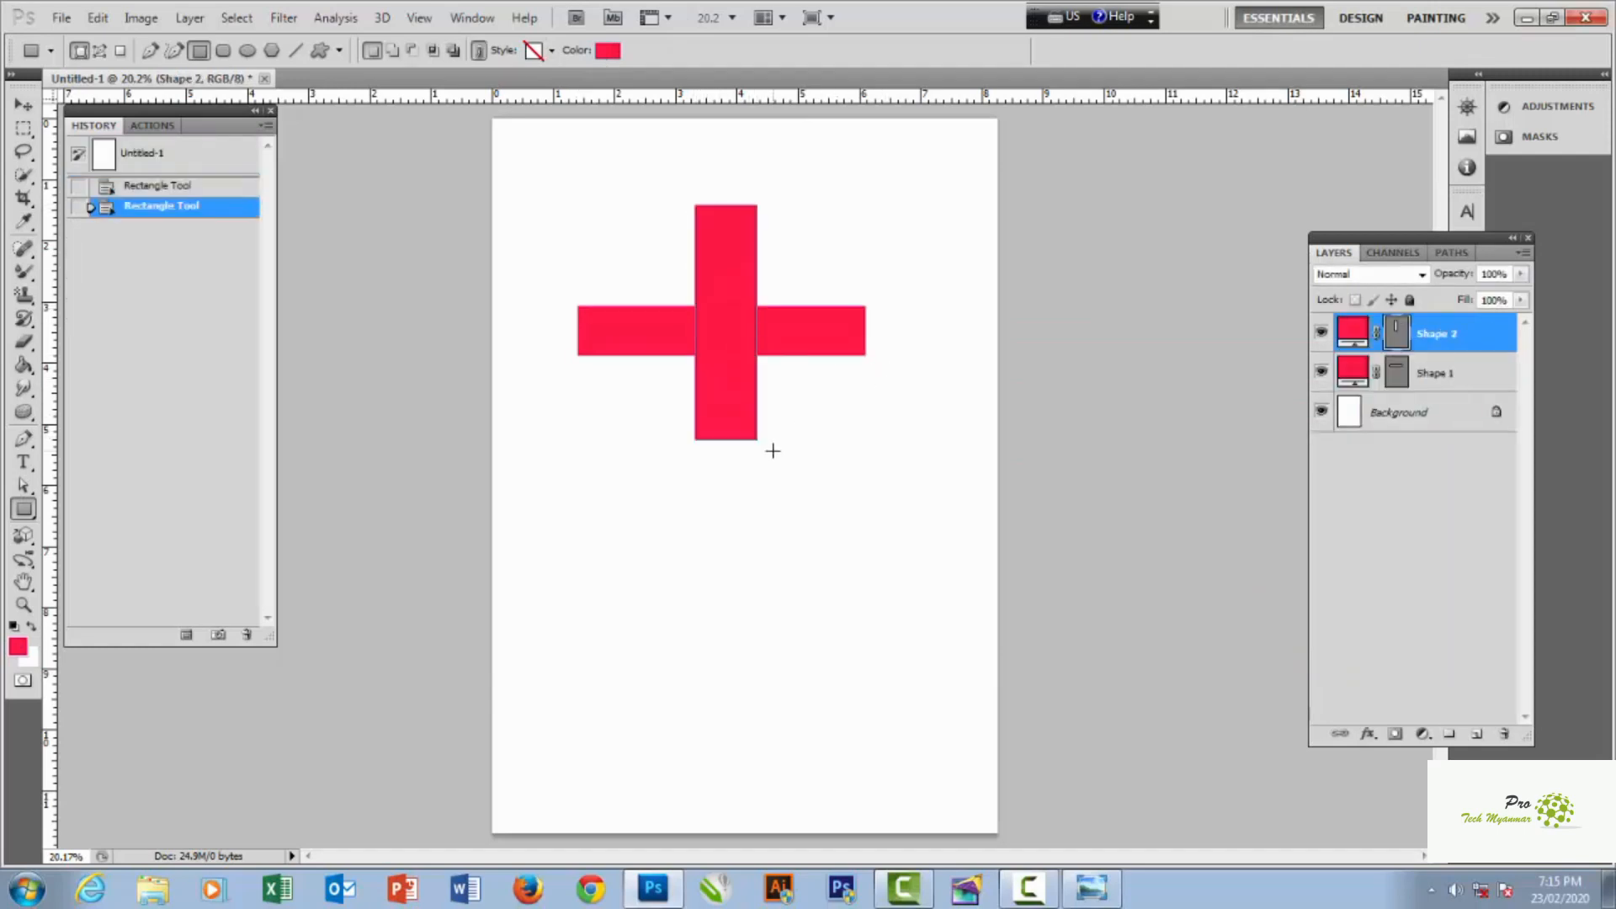
- Draw a red rounded rectangle with a 10 px radius below the cross and inspect its corners up close
{"action": "right_click", "coordinate": [22, 509]}
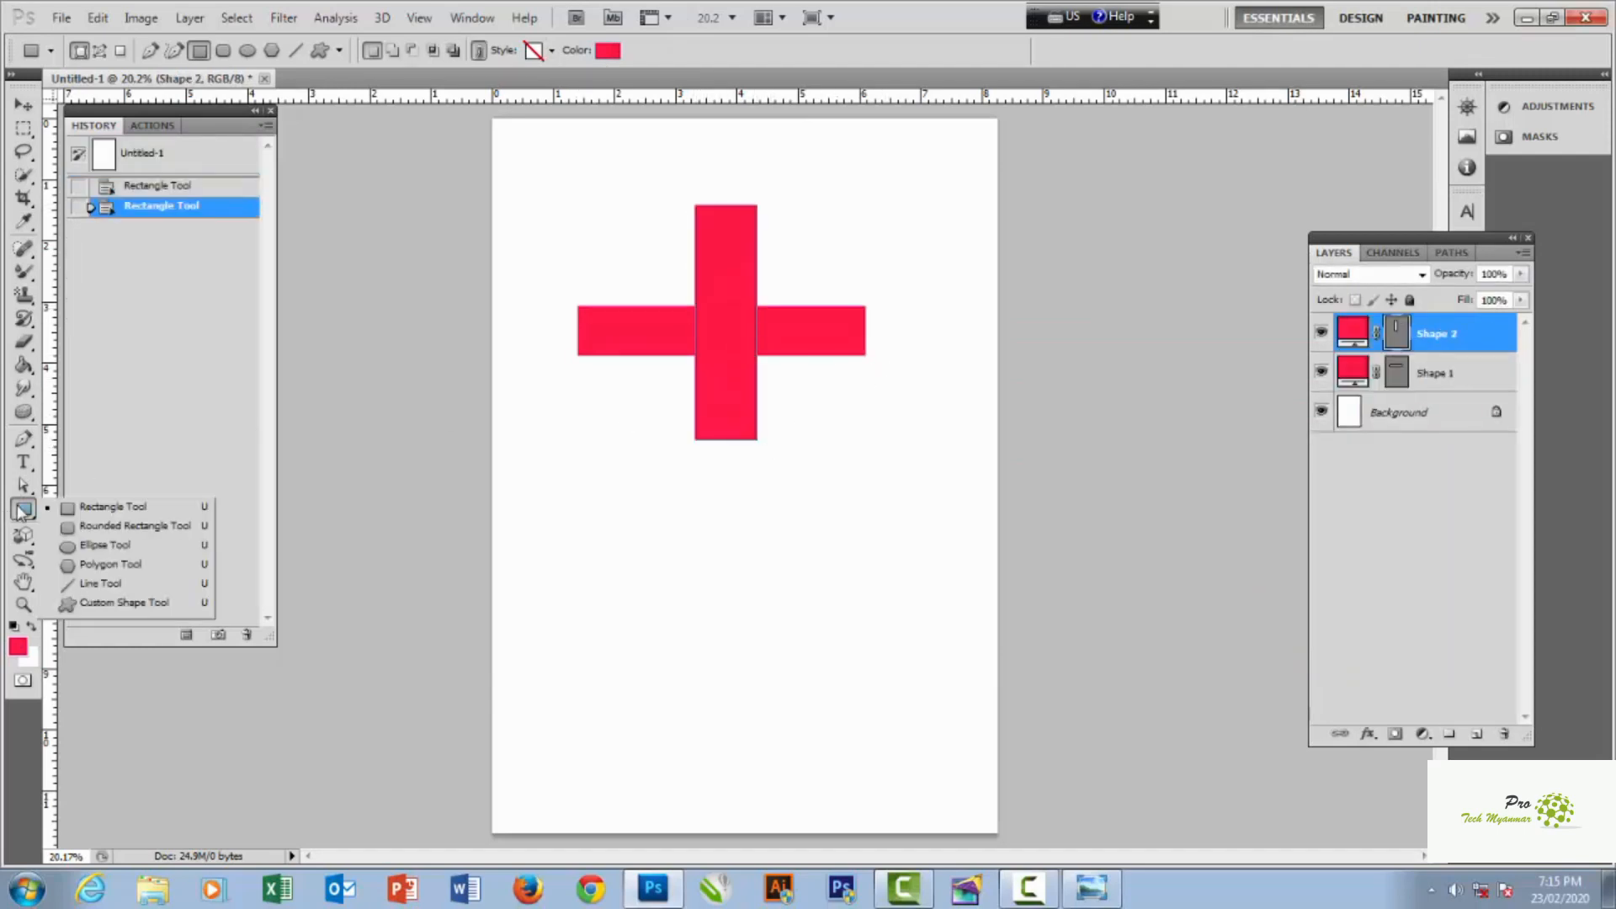
{"action": "left_click", "coordinate": [115, 527]}
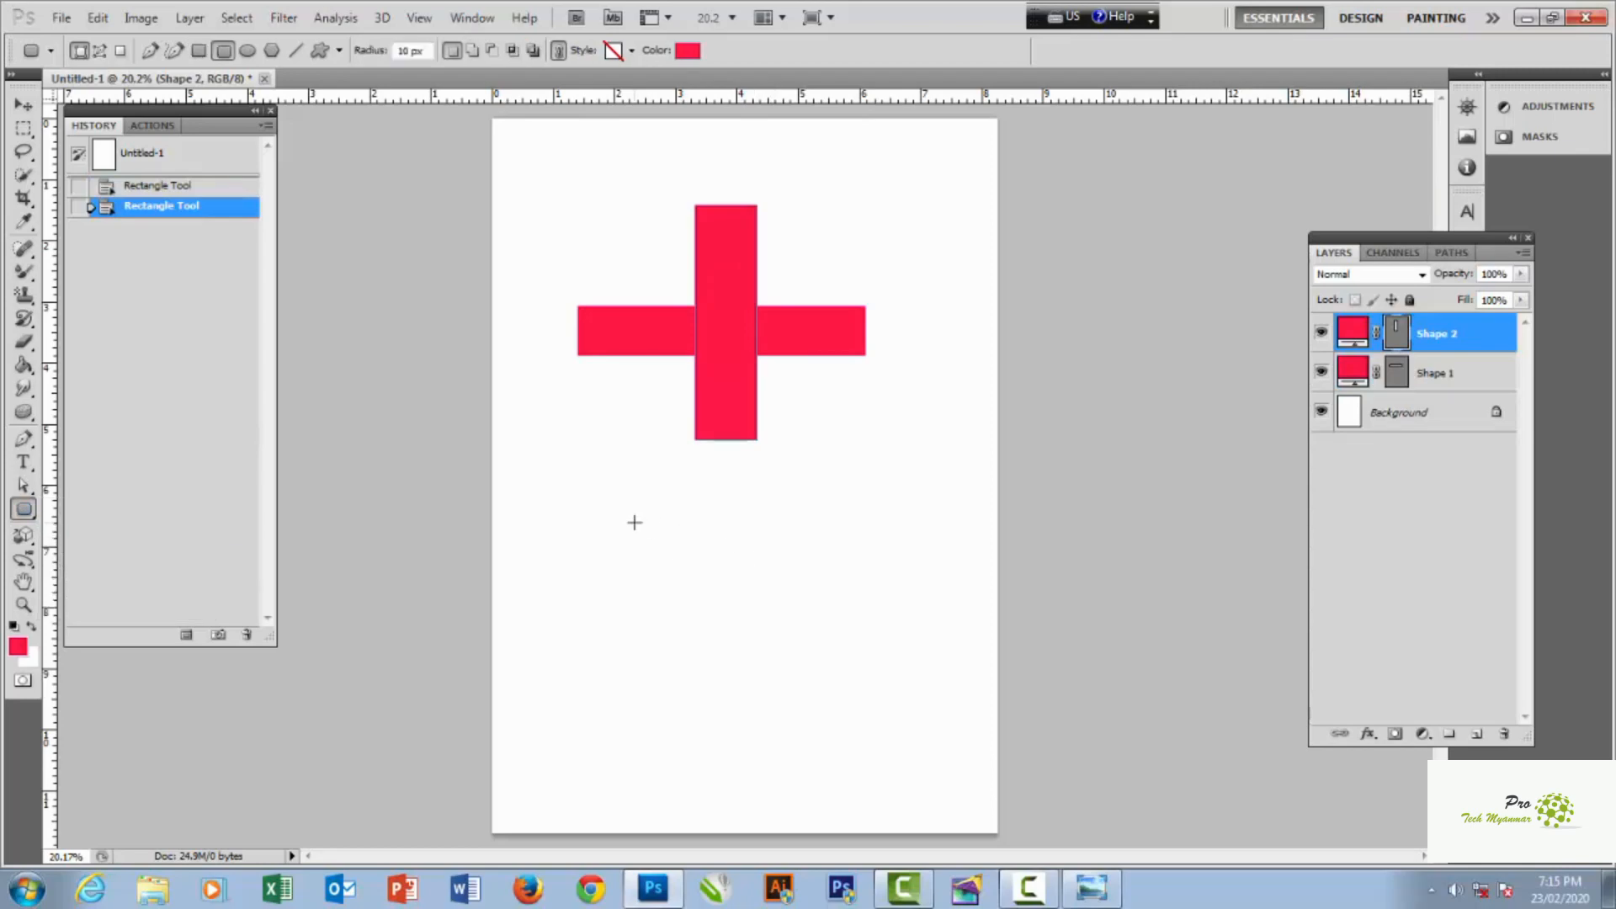
{"action": "left_click_drag", "start_coordinate": [634, 522], "coordinate": [858, 662]}
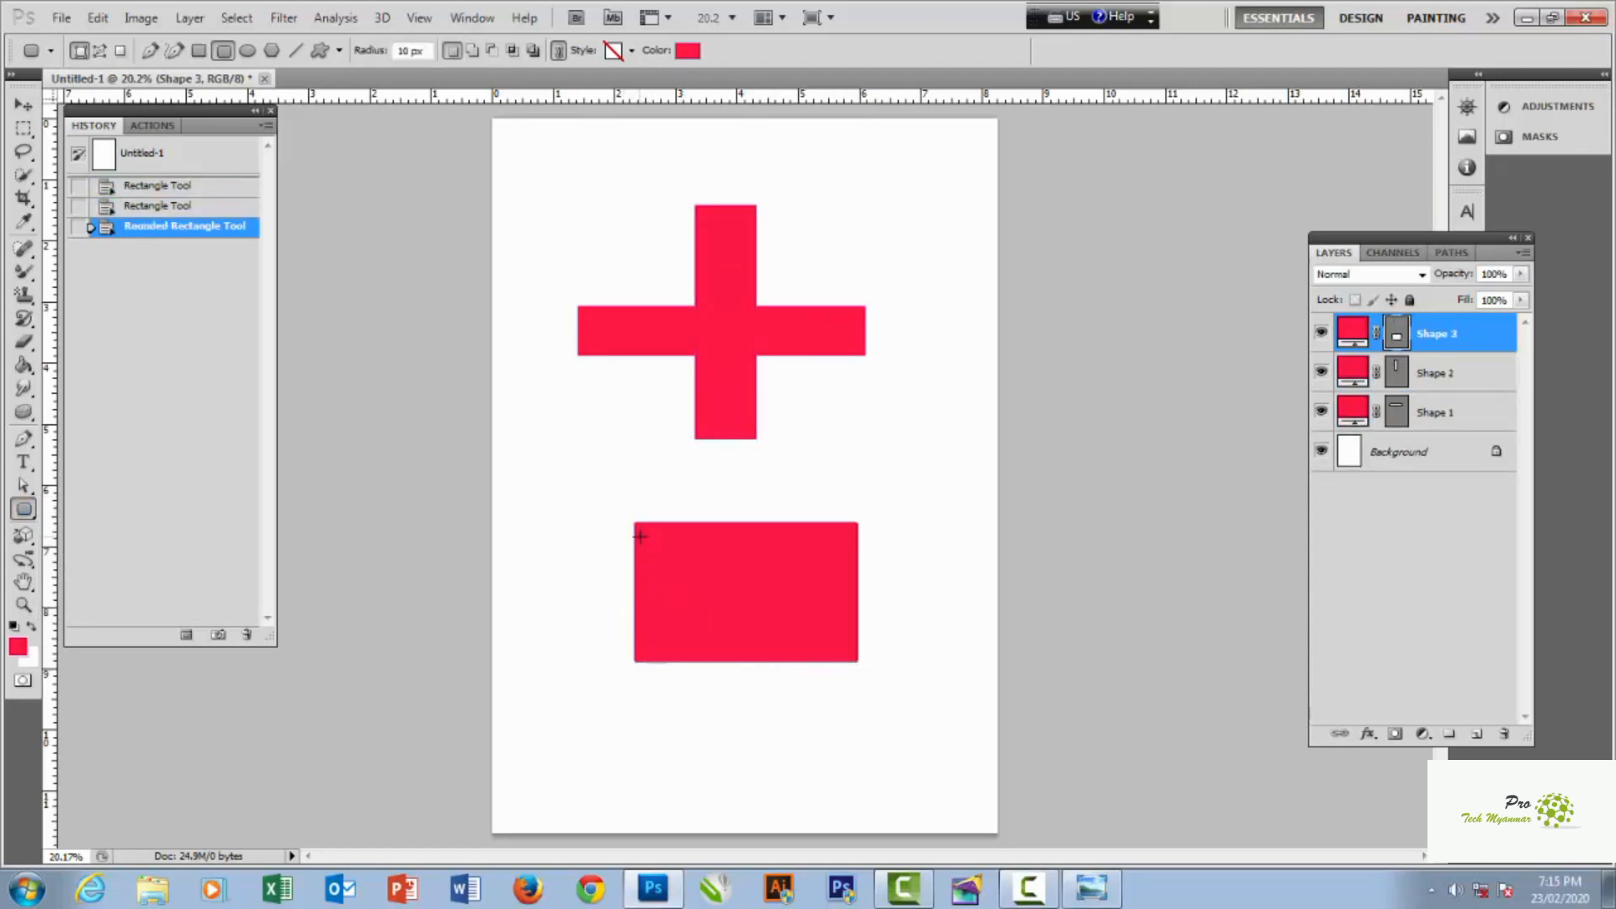
{"action": "scroll", "coordinate": [639, 536], "scroll_direction": "up", "scroll_amount": 3}
{"action": "scroll", "coordinate": [650, 527], "scroll_direction": "down", "scroll_amount": 3}
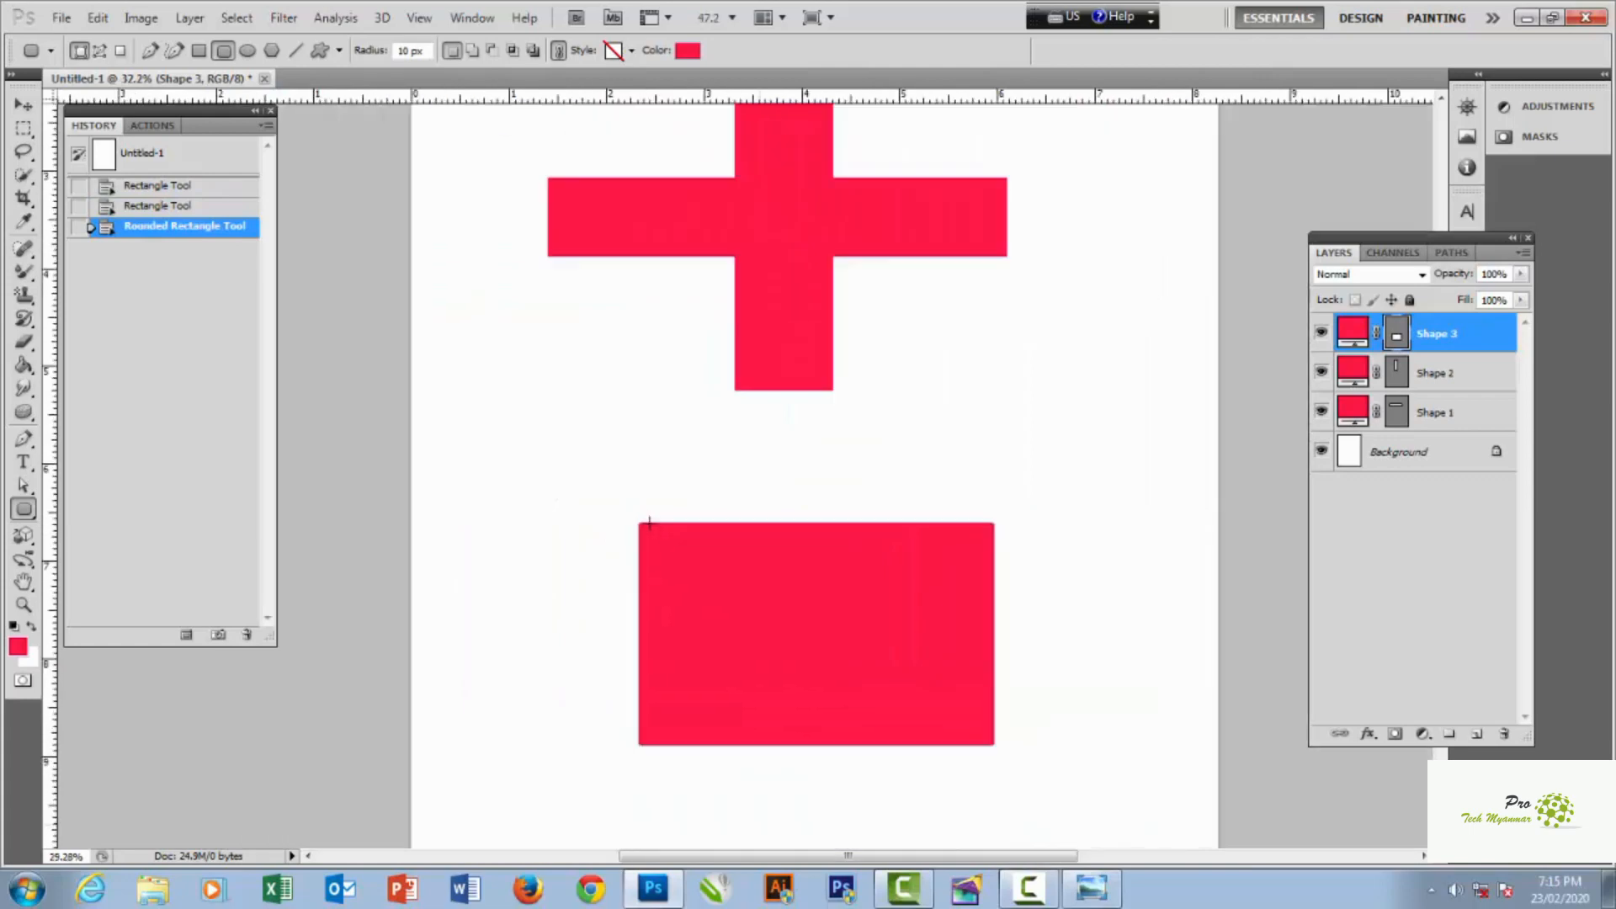
- Draw two red shapes with the Ellipse tool, one on each side of the cross's lower arm
{"action": "right_click", "coordinate": [23, 514]}
{"action": "left_click", "coordinate": [126, 545]}
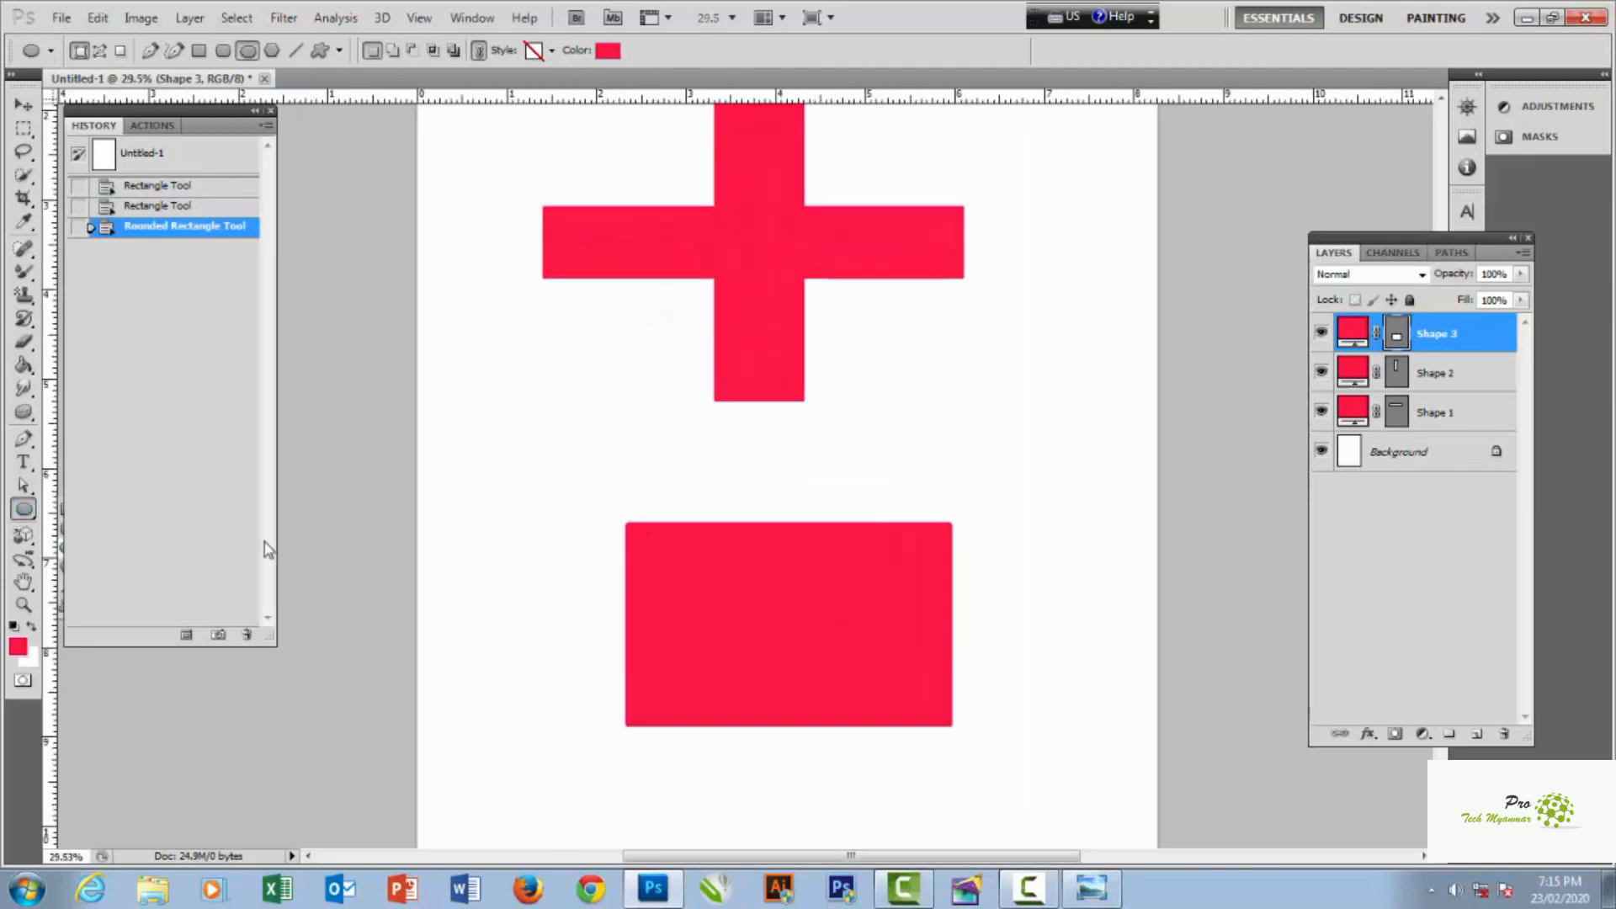
{"action": "left_click_drag", "start_coordinate": [524, 347], "coordinate": [649, 483]}
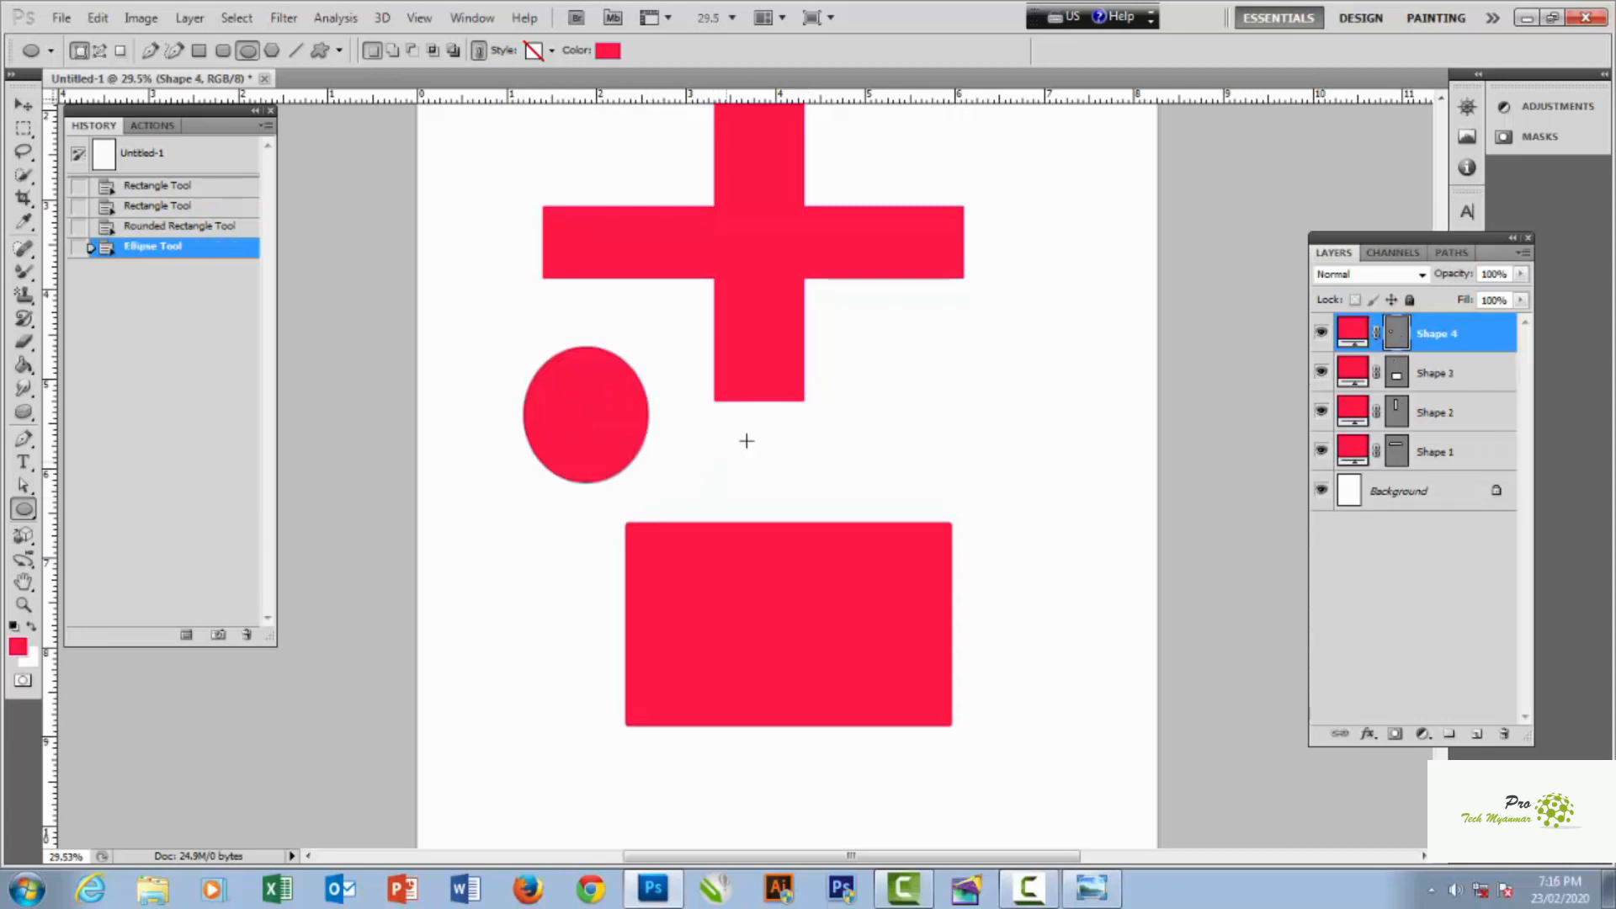
{"action": "scroll", "coordinate": [874, 394], "scroll_direction": "down", "scroll_amount": 1}
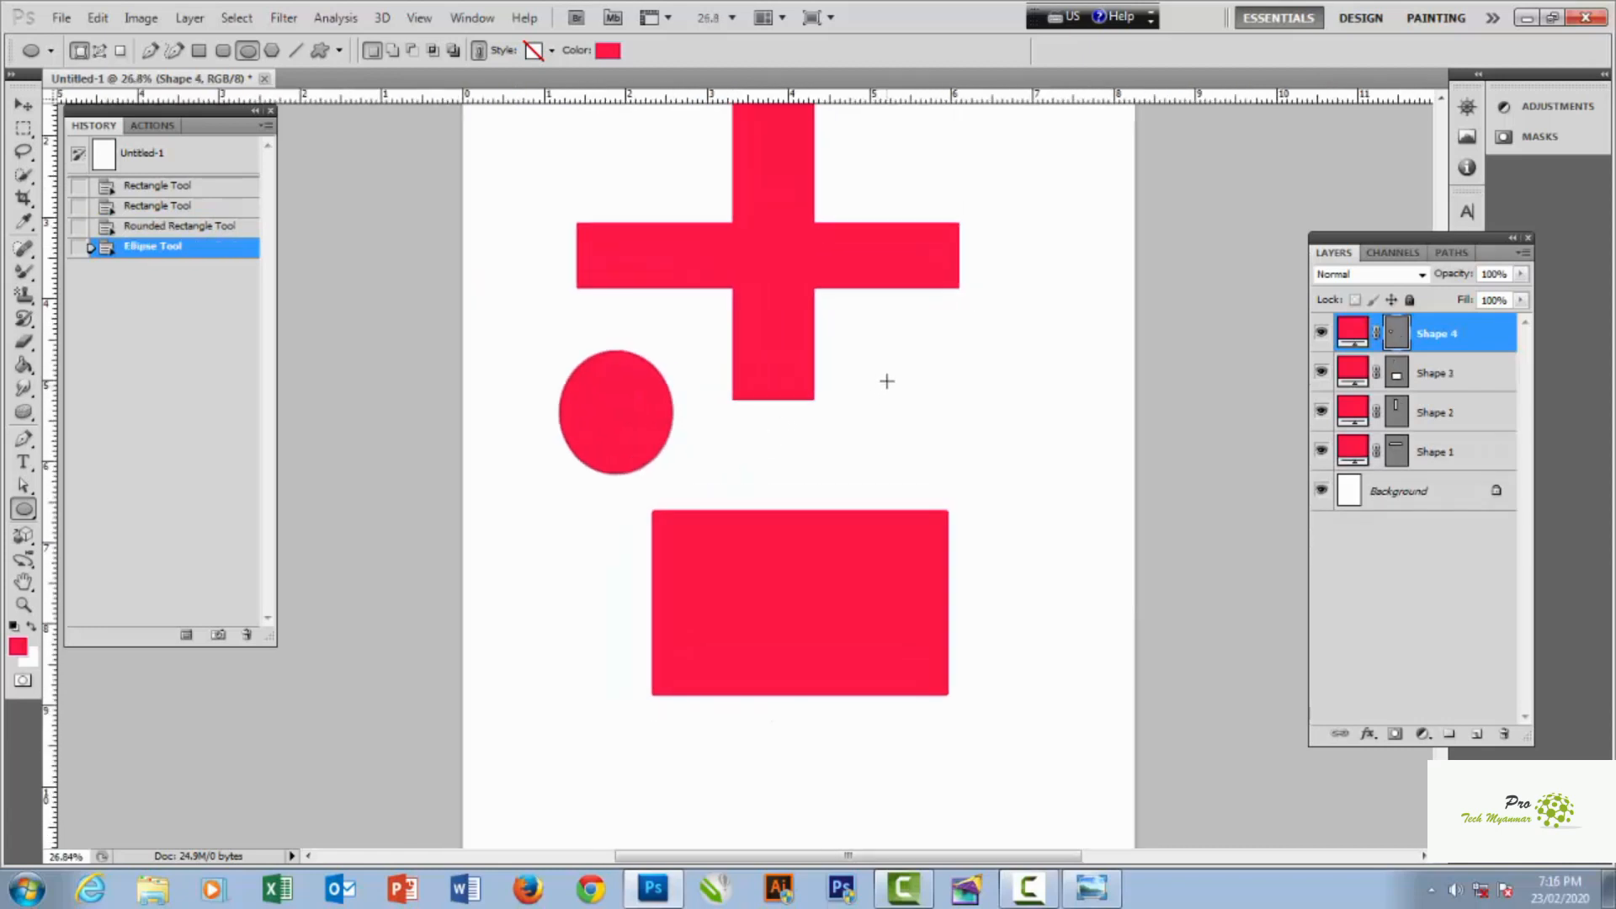
{"action": "left_click_drag", "start_coordinate": [850, 328], "coordinate": [984, 462]}
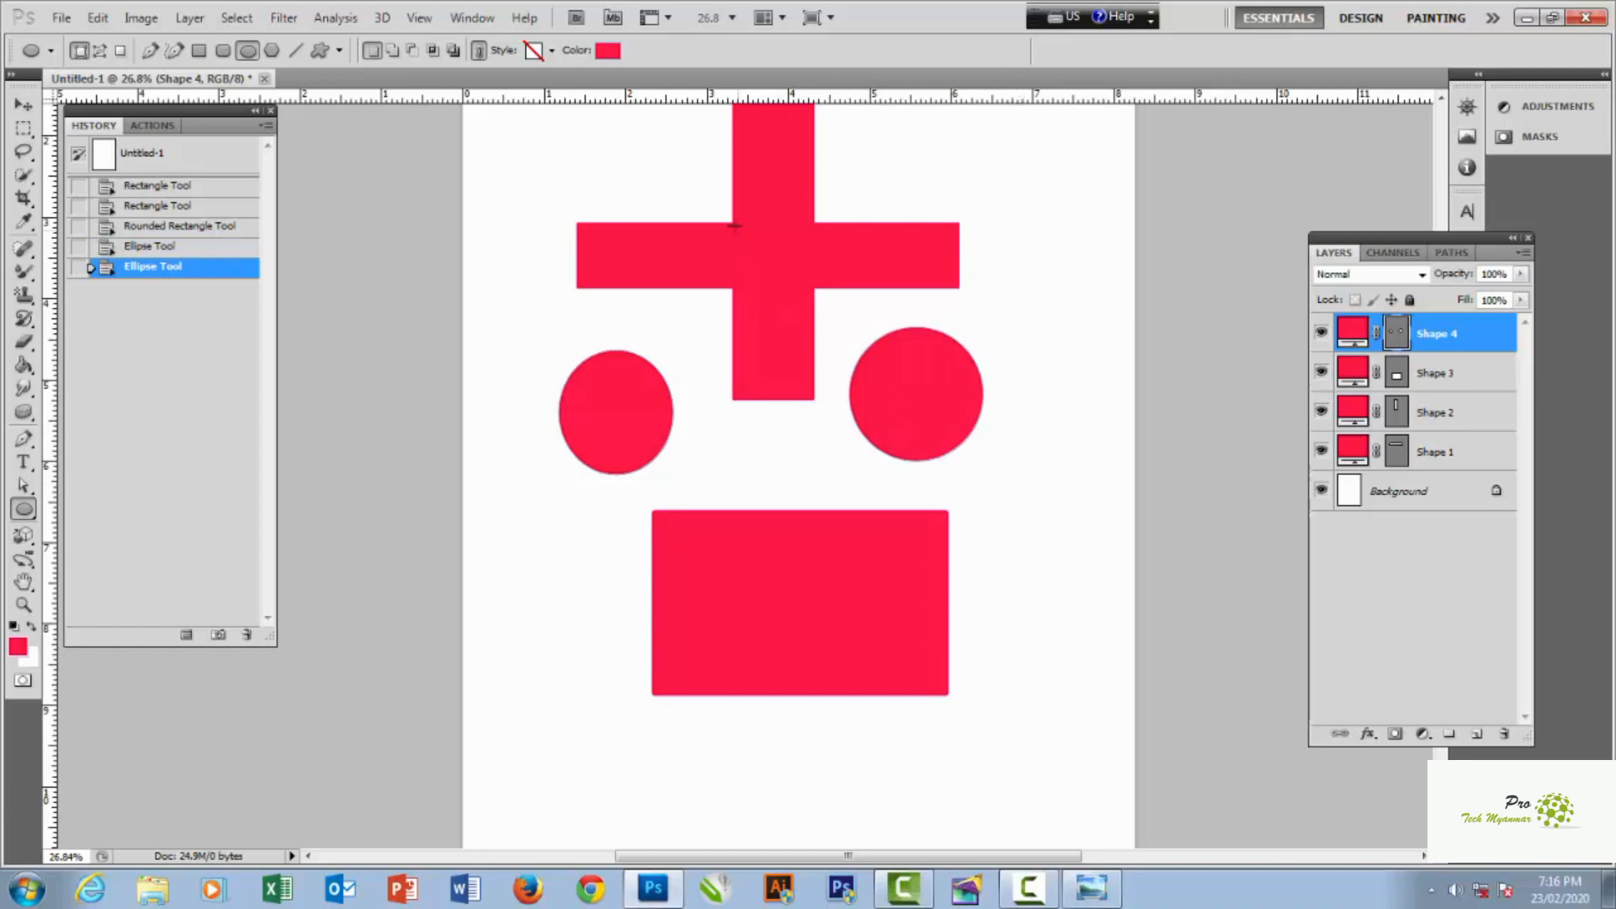
- Change the ellipse shape layer's color to dark blue and add a circle over the center of the cross
{"action": "left_click", "coordinate": [607, 51]}
{"action": "left_click", "coordinate": [1234, 453]}
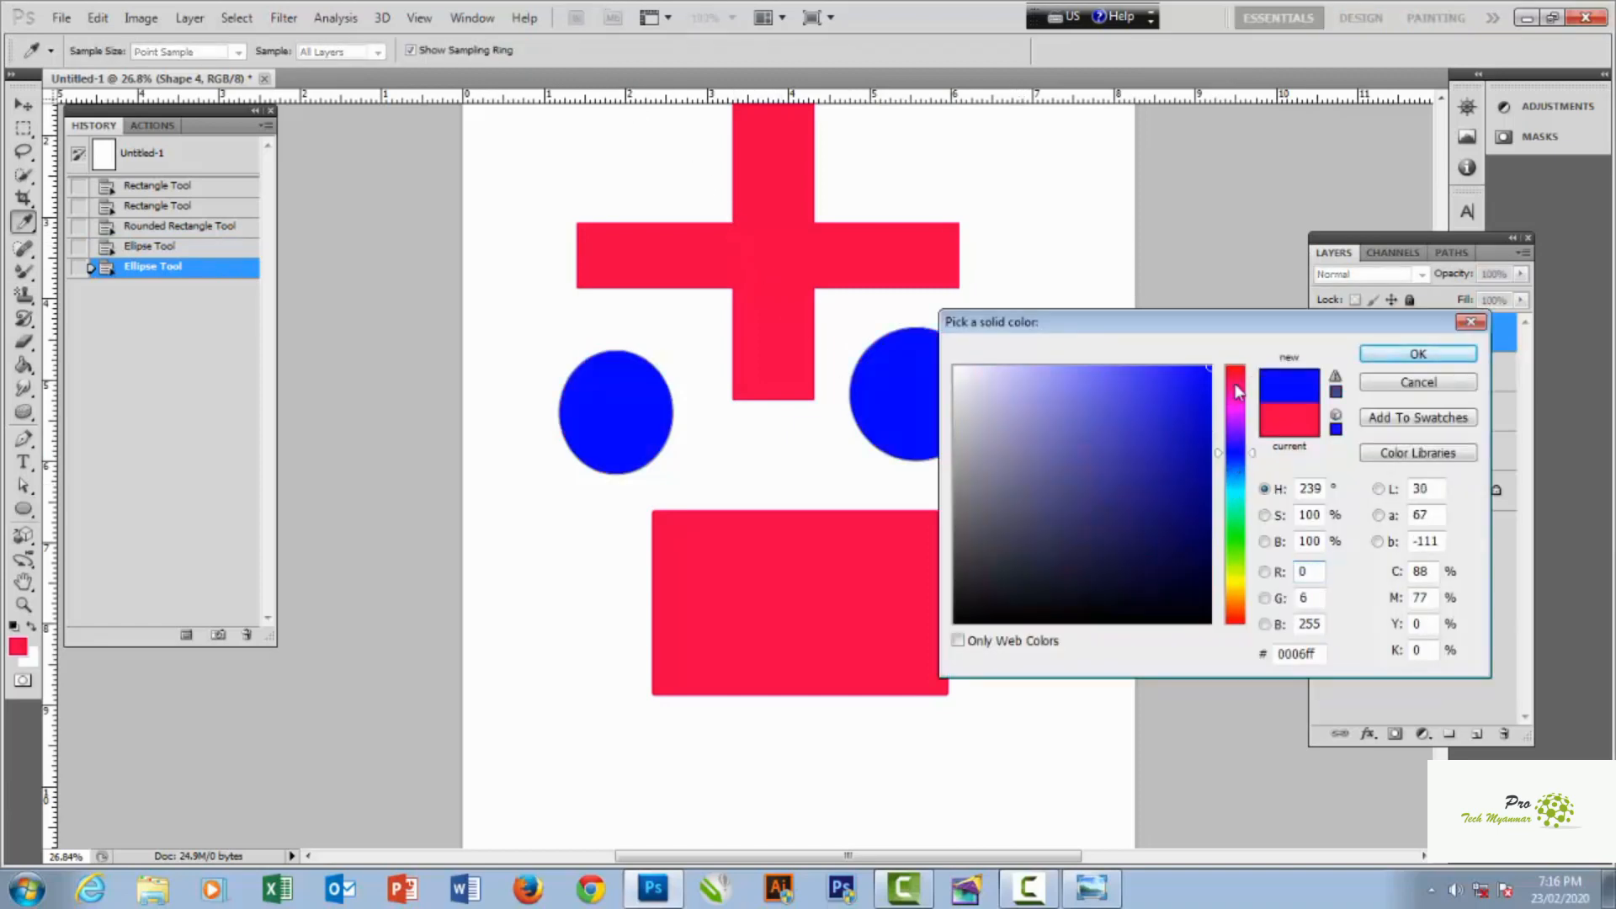
{"action": "left_click", "coordinate": [1376, 360]}
{"action": "left_click_drag", "start_coordinate": [819, 295], "coordinate": [821, 310]}
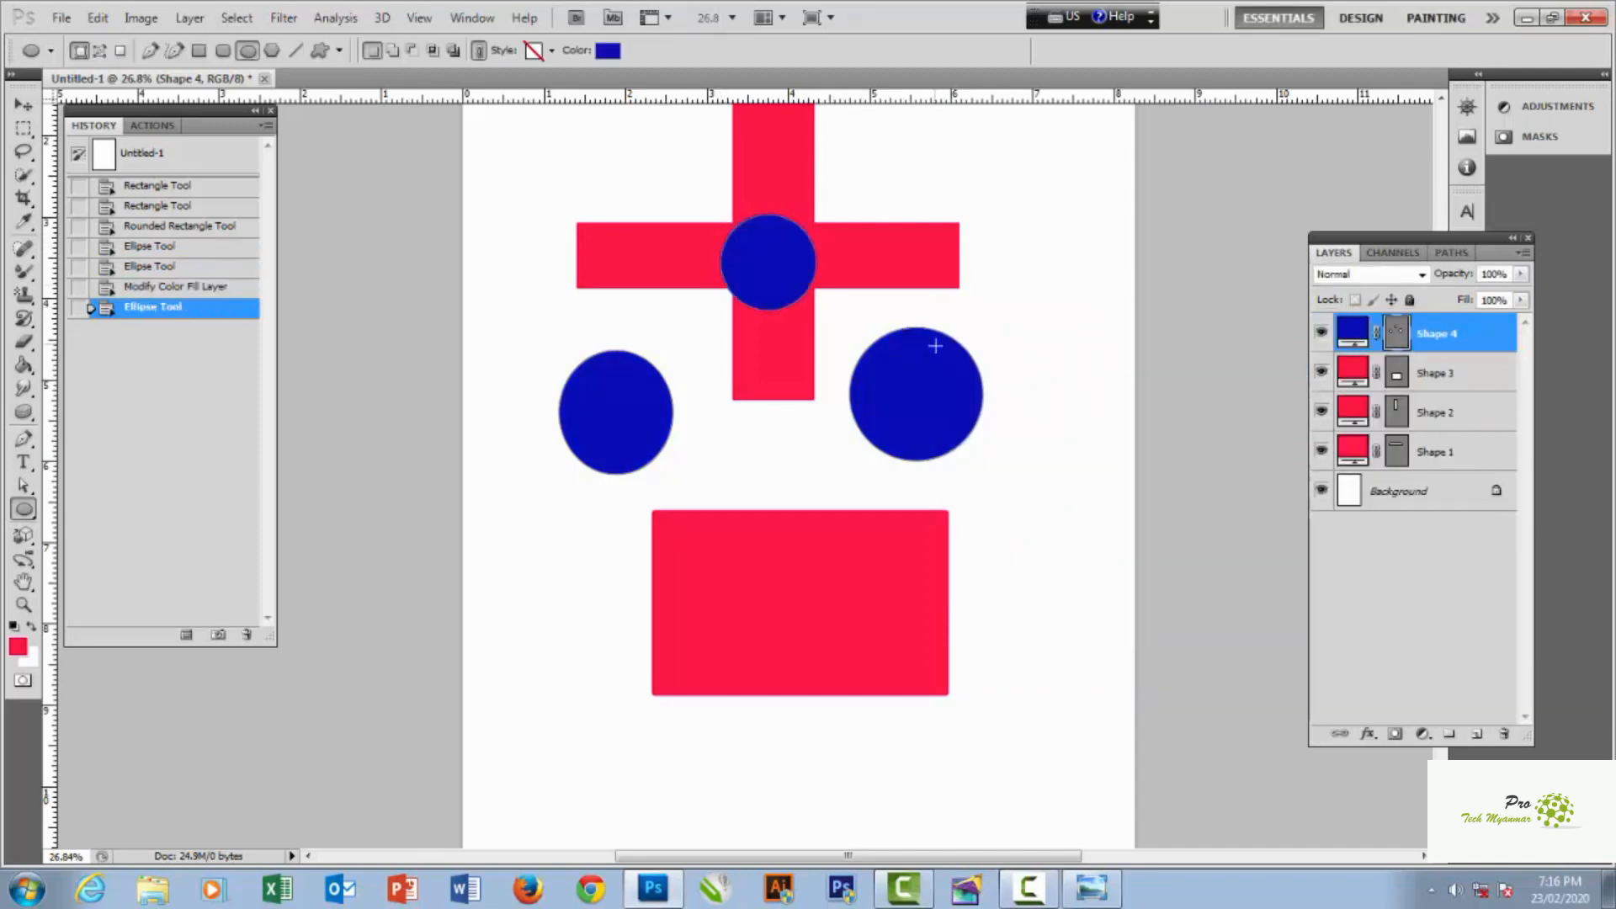
- Revert to the opening snapshot and draw two red Polygon tool shapes, a 5-sided one and a 20-sided one below it
{"action": "scroll", "coordinate": [841, 325], "scroll_direction": "down", "scroll_amount": 2}
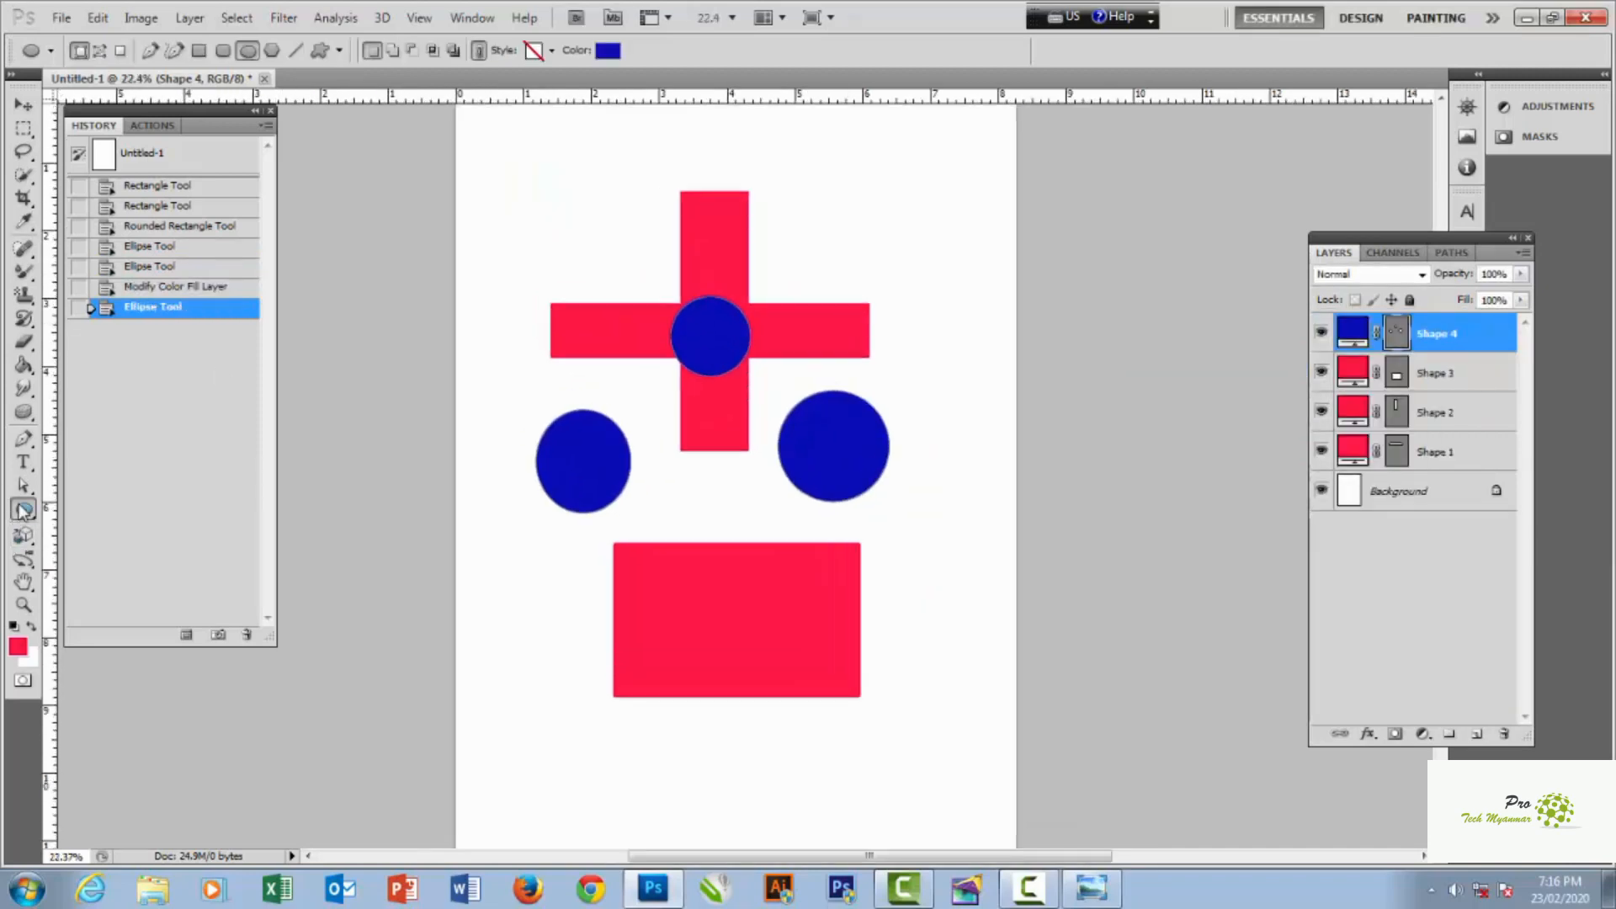
{"action": "right_click", "coordinate": [24, 509]}
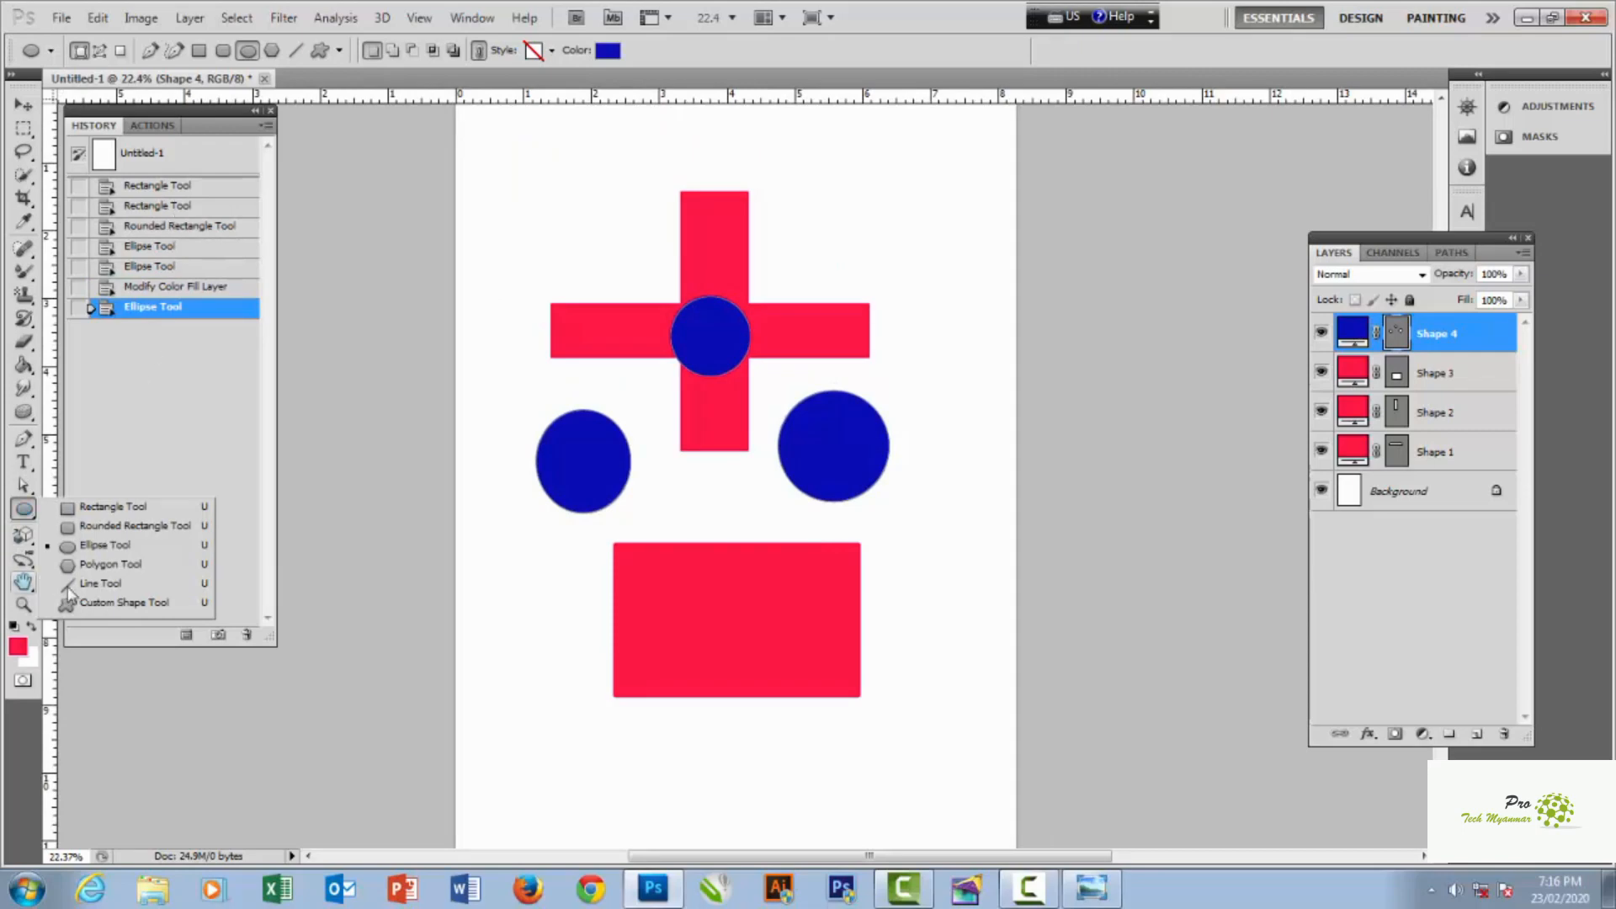
{"action": "left_click", "coordinate": [110, 564]}
{"action": "scroll", "coordinate": [536, 573], "scroll_direction": "down", "scroll_amount": 2}
{"action": "scroll", "coordinate": [588, 624], "scroll_direction": "up", "scroll_amount": 1}
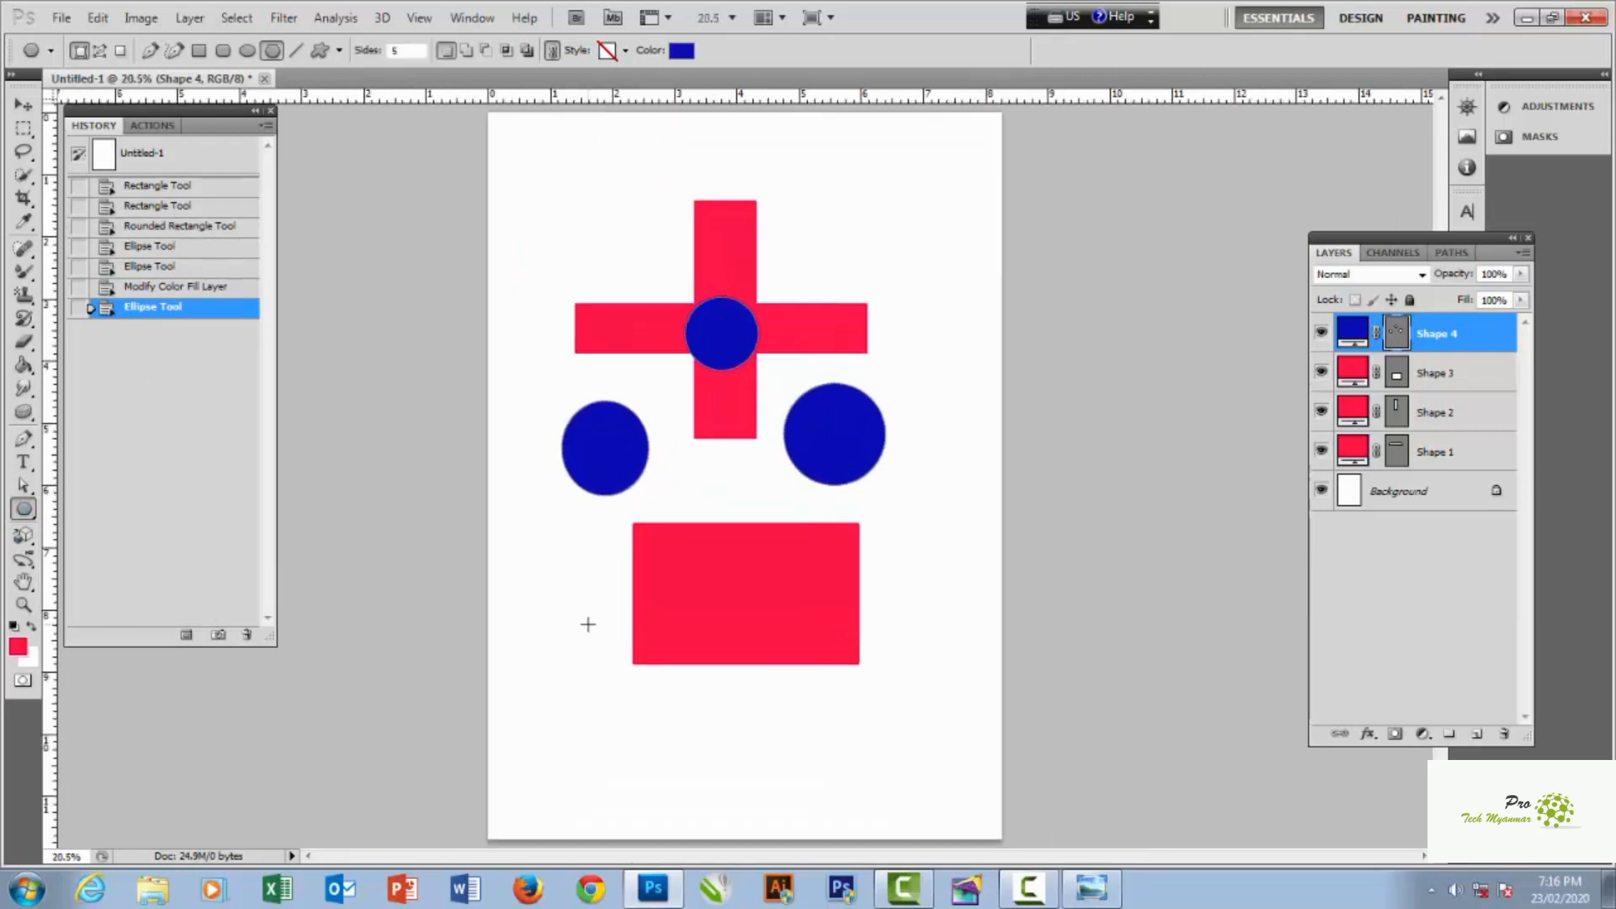
{"action": "left_click", "coordinate": [198, 159]}
{"action": "scroll", "coordinate": [722, 335], "scroll_direction": "down", "scroll_amount": 1}
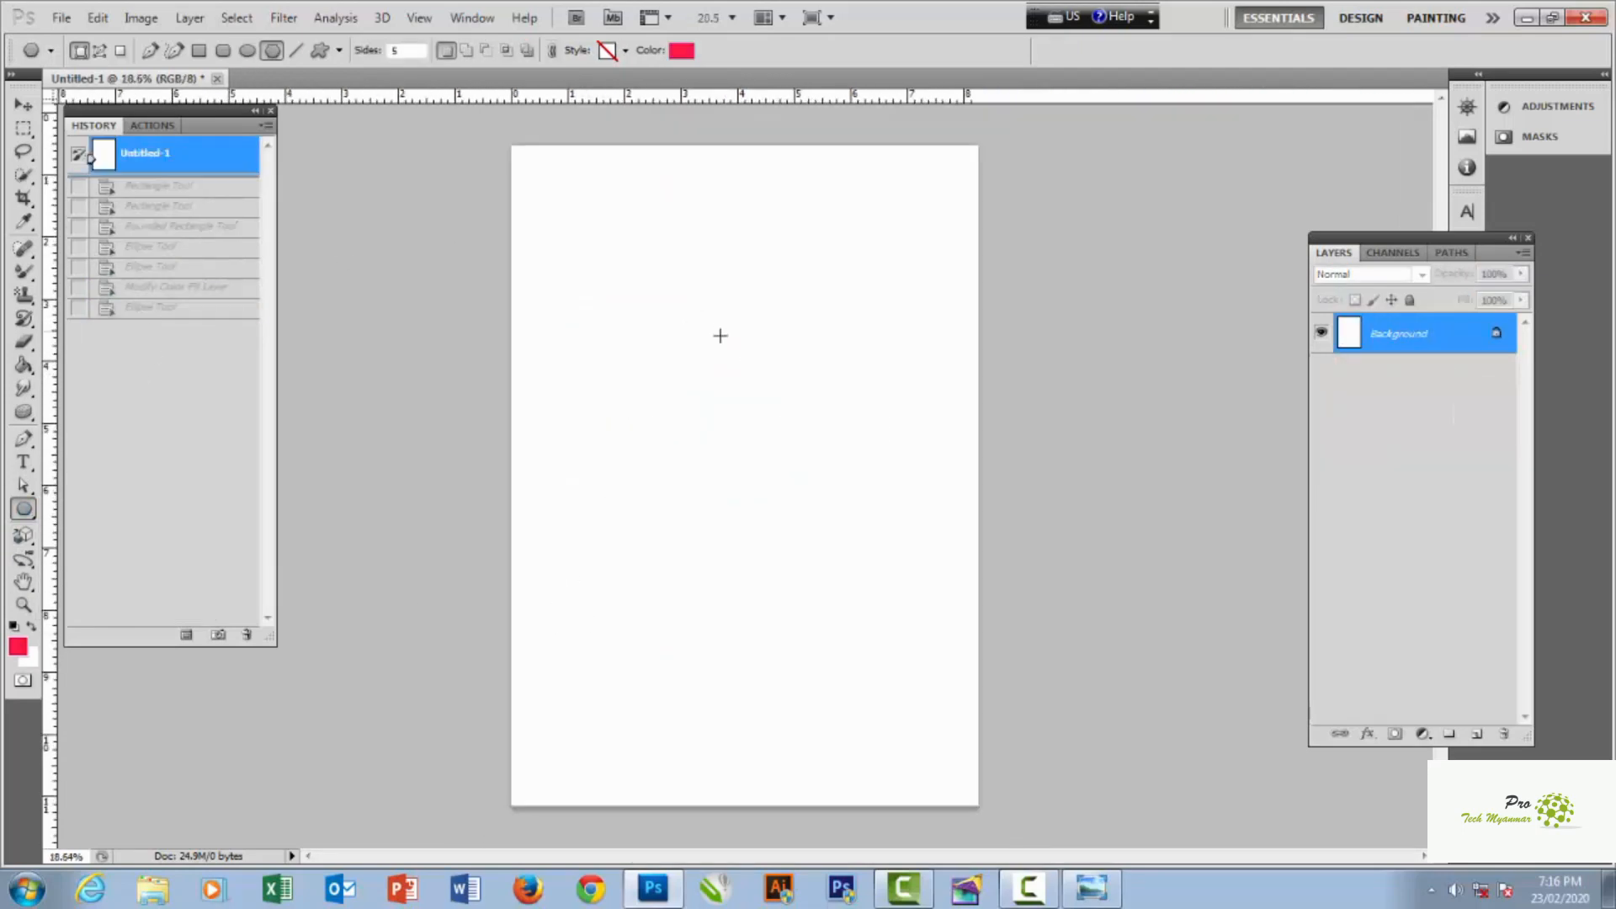
{"action": "left_click_drag", "start_coordinate": [590, 291], "coordinate": [776, 423]}
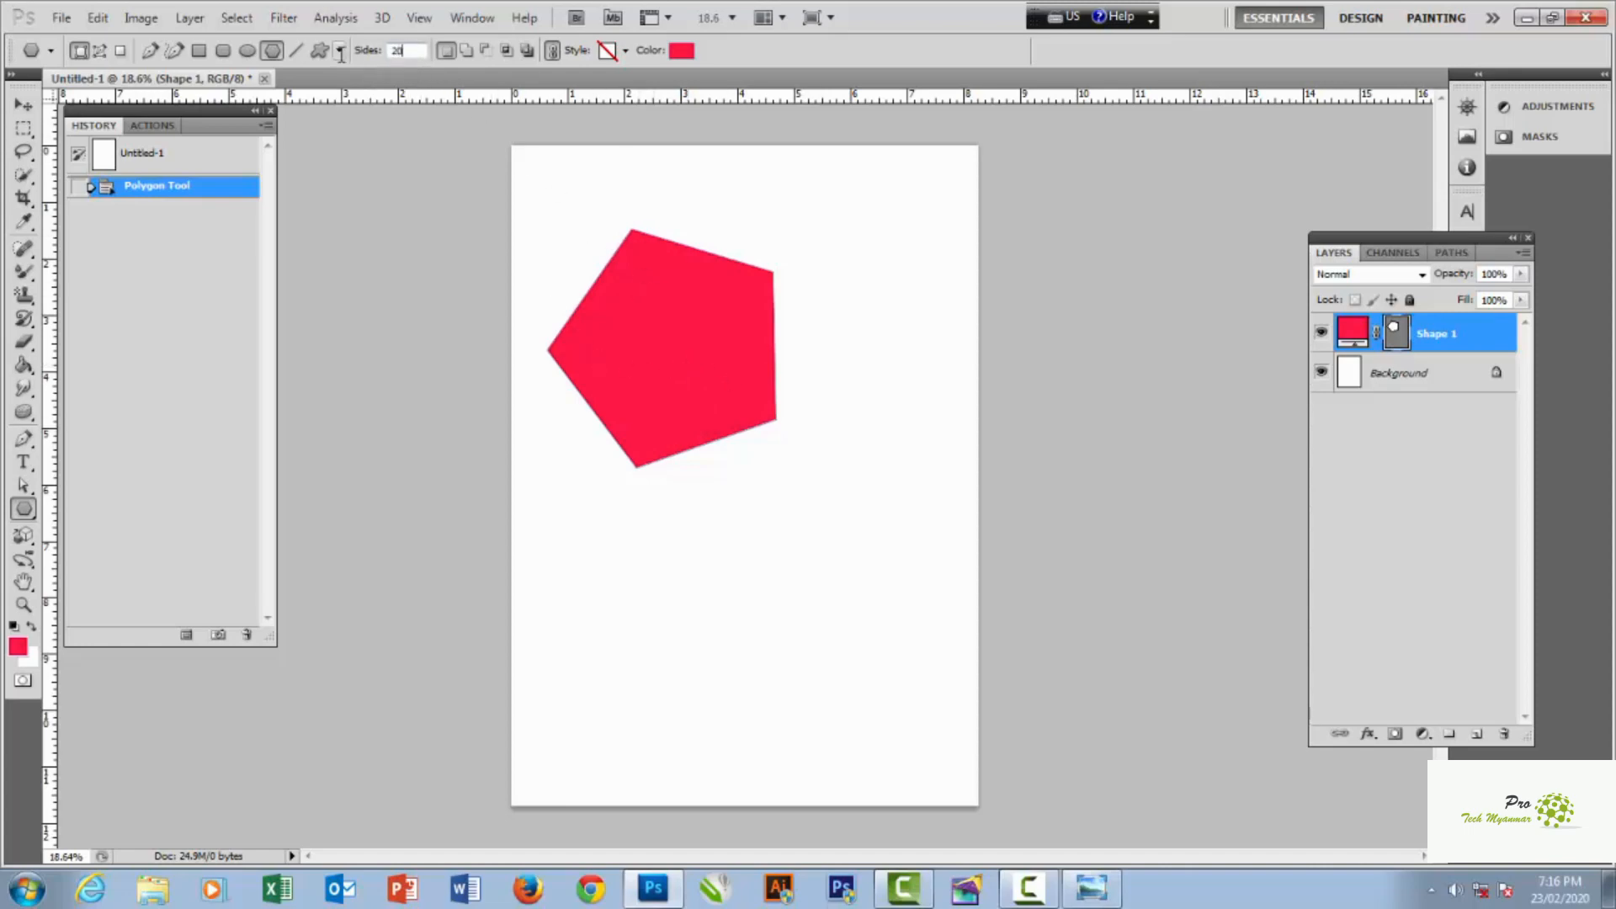
{"action": "left_click_drag", "start_coordinate": [635, 548], "coordinate": [702, 601]}
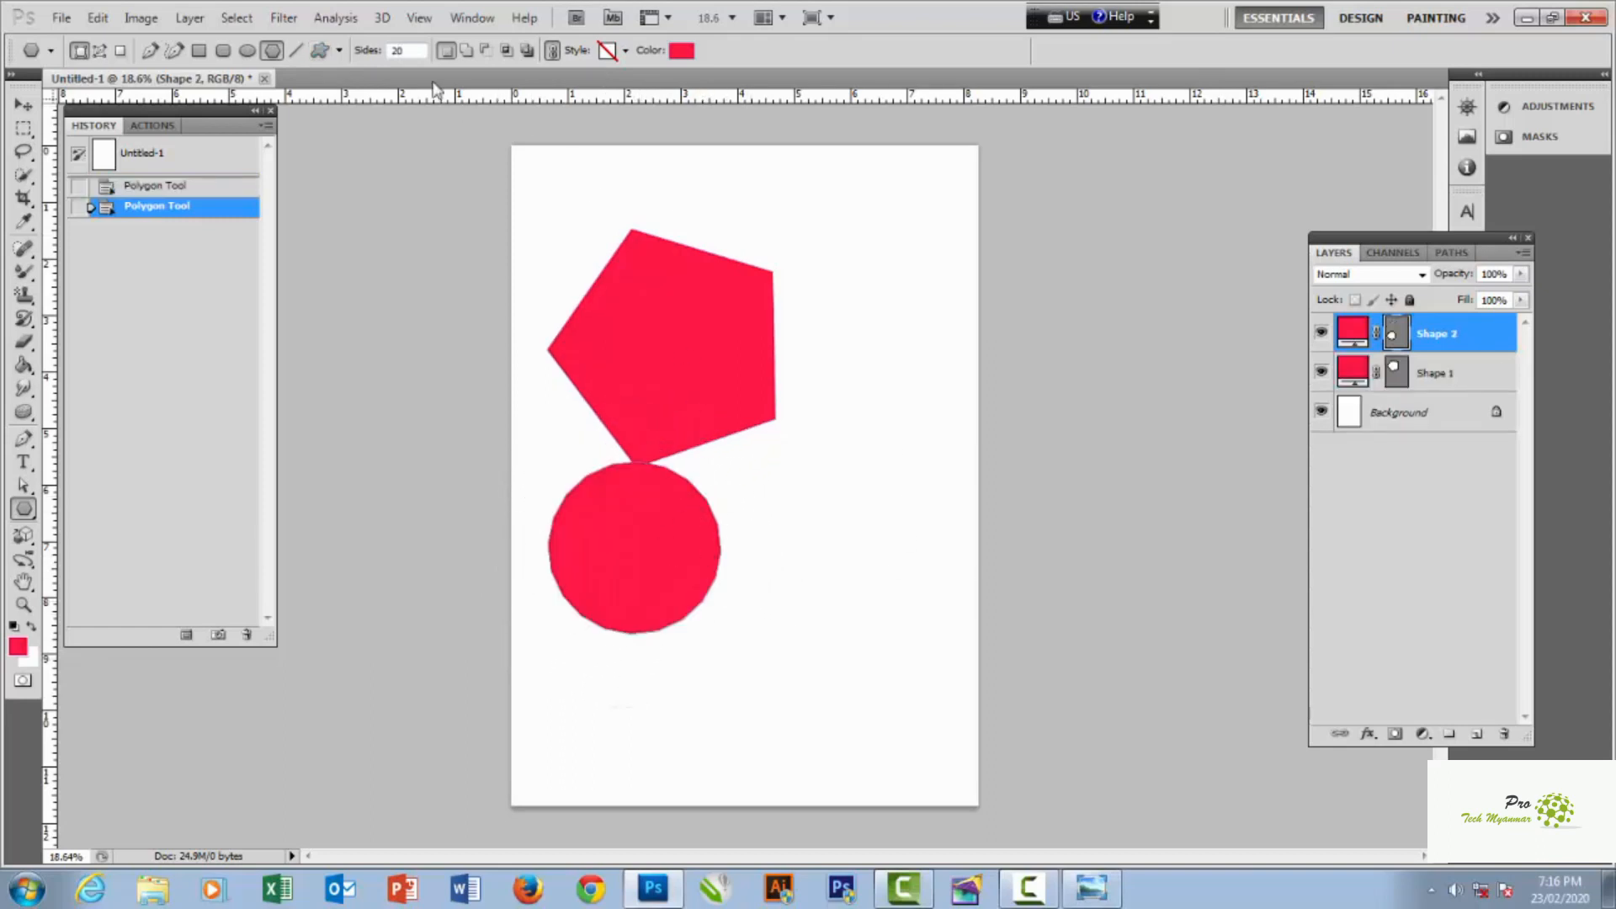
- Enable the polygon's Star option with sides indented by 50% and draw three 20-sided stars beside the existing polygons
{"action": "left_click", "coordinate": [339, 51]}
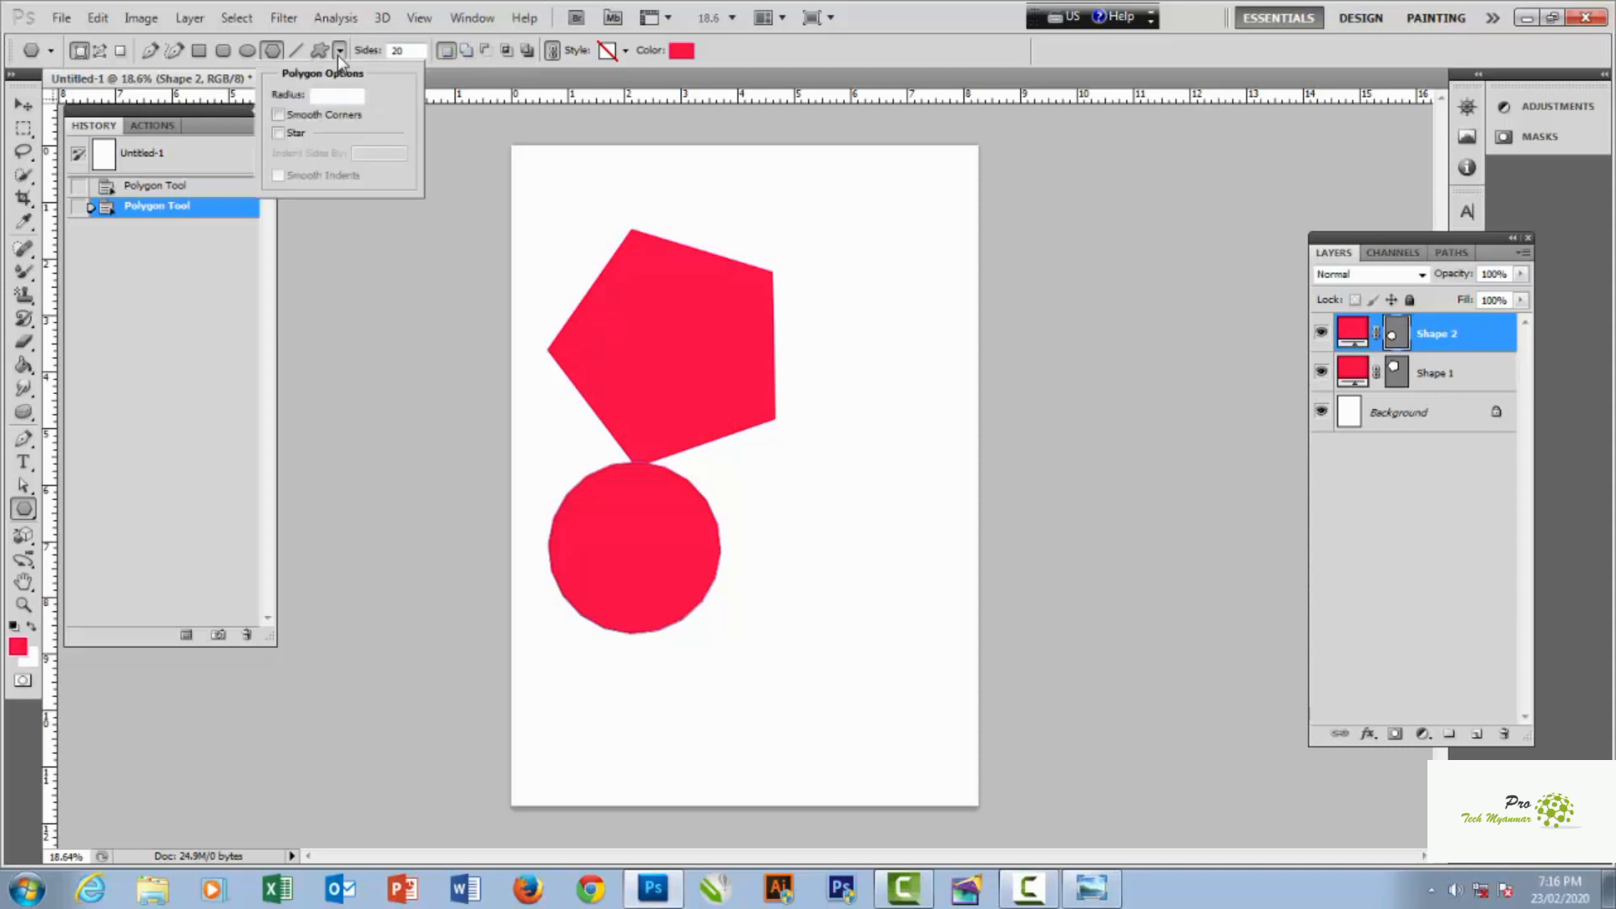
{"action": "left_click", "coordinate": [280, 134]}
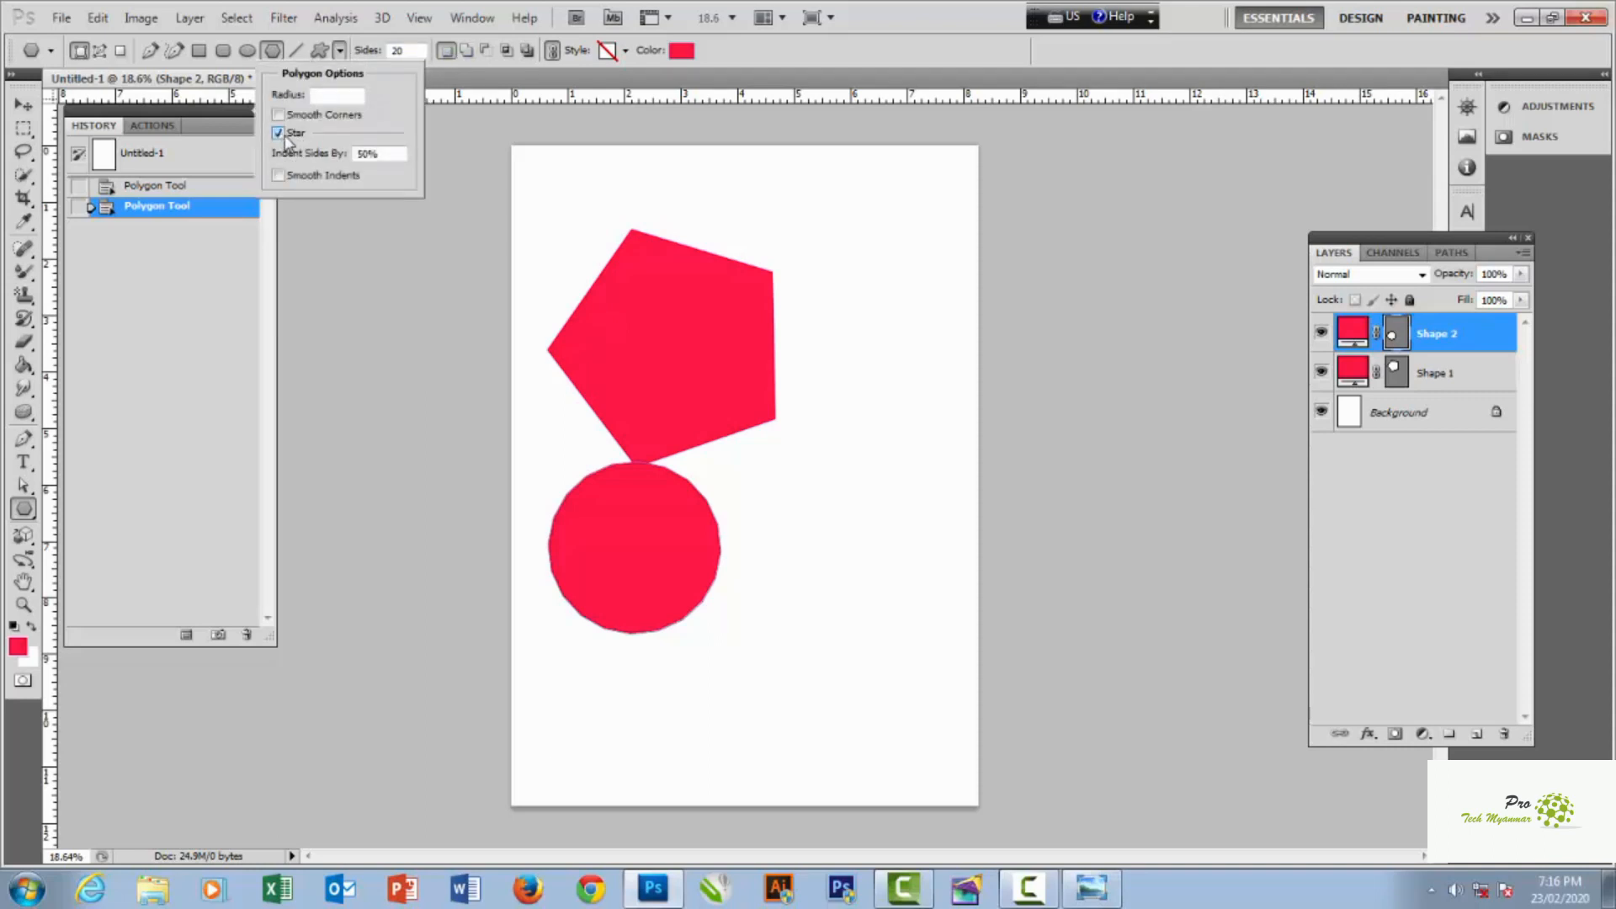
{"action": "left_click_drag", "start_coordinate": [839, 372], "coordinate": [888, 421]}
{"action": "left_click_drag", "start_coordinate": [806, 510], "coordinate": [861, 679]}
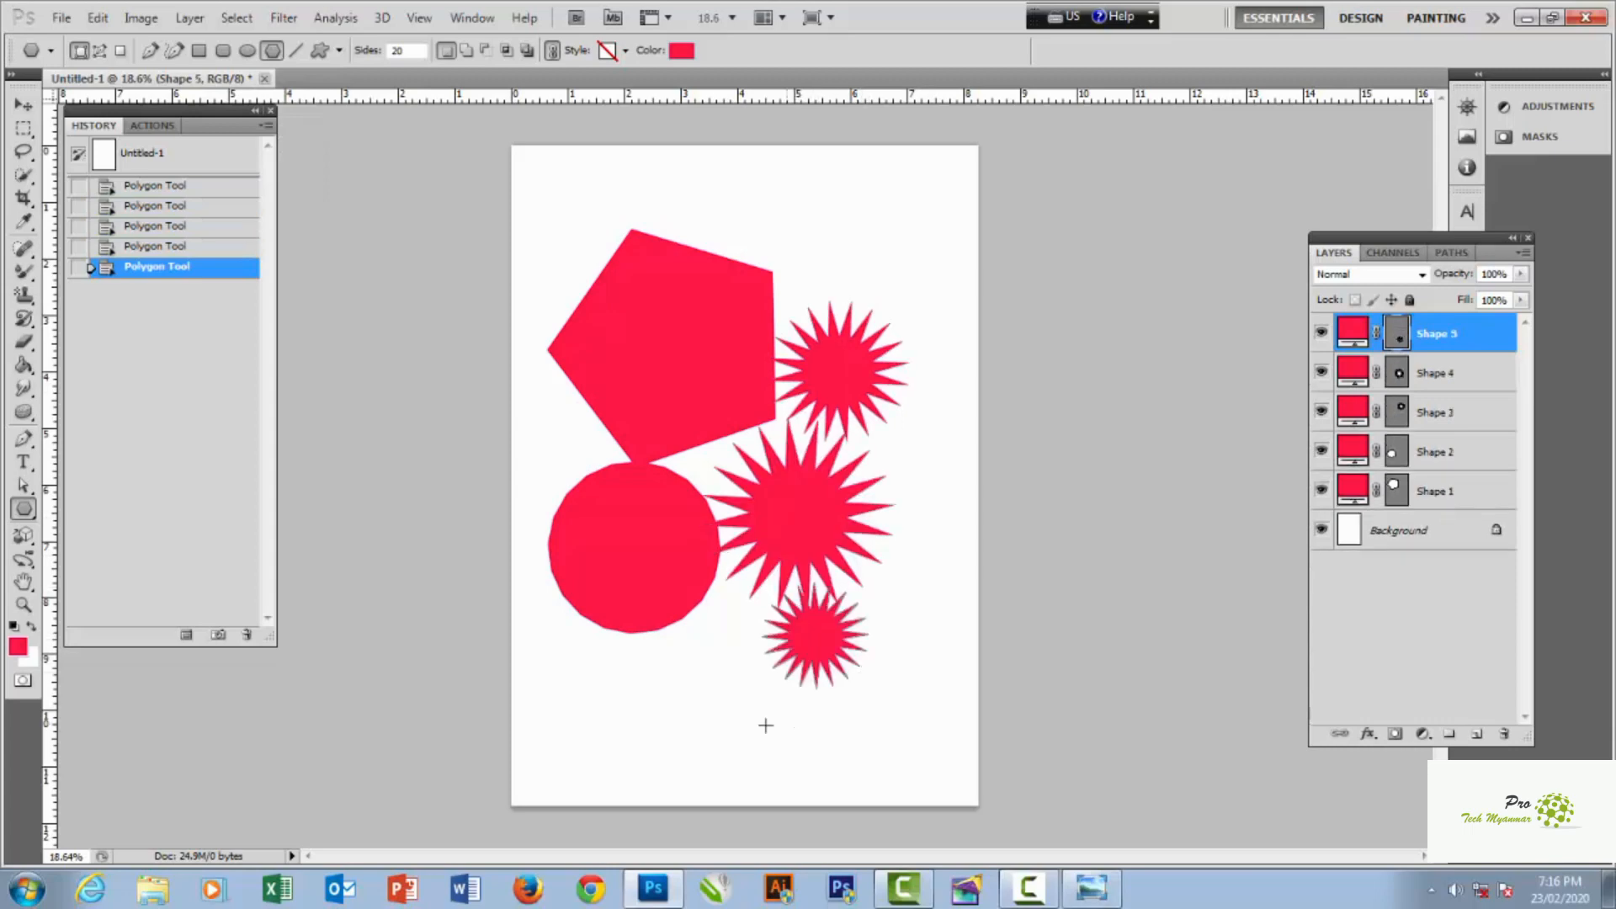
- Revert to the opening snapshot, turn off the polygon's Star option, and draw a 20-sided polygon with a 5-sided one below it
{"action": "left_click_drag", "start_coordinate": [686, 671], "coordinate": [760, 709]}
{"action": "left_click", "coordinate": [220, 160]}
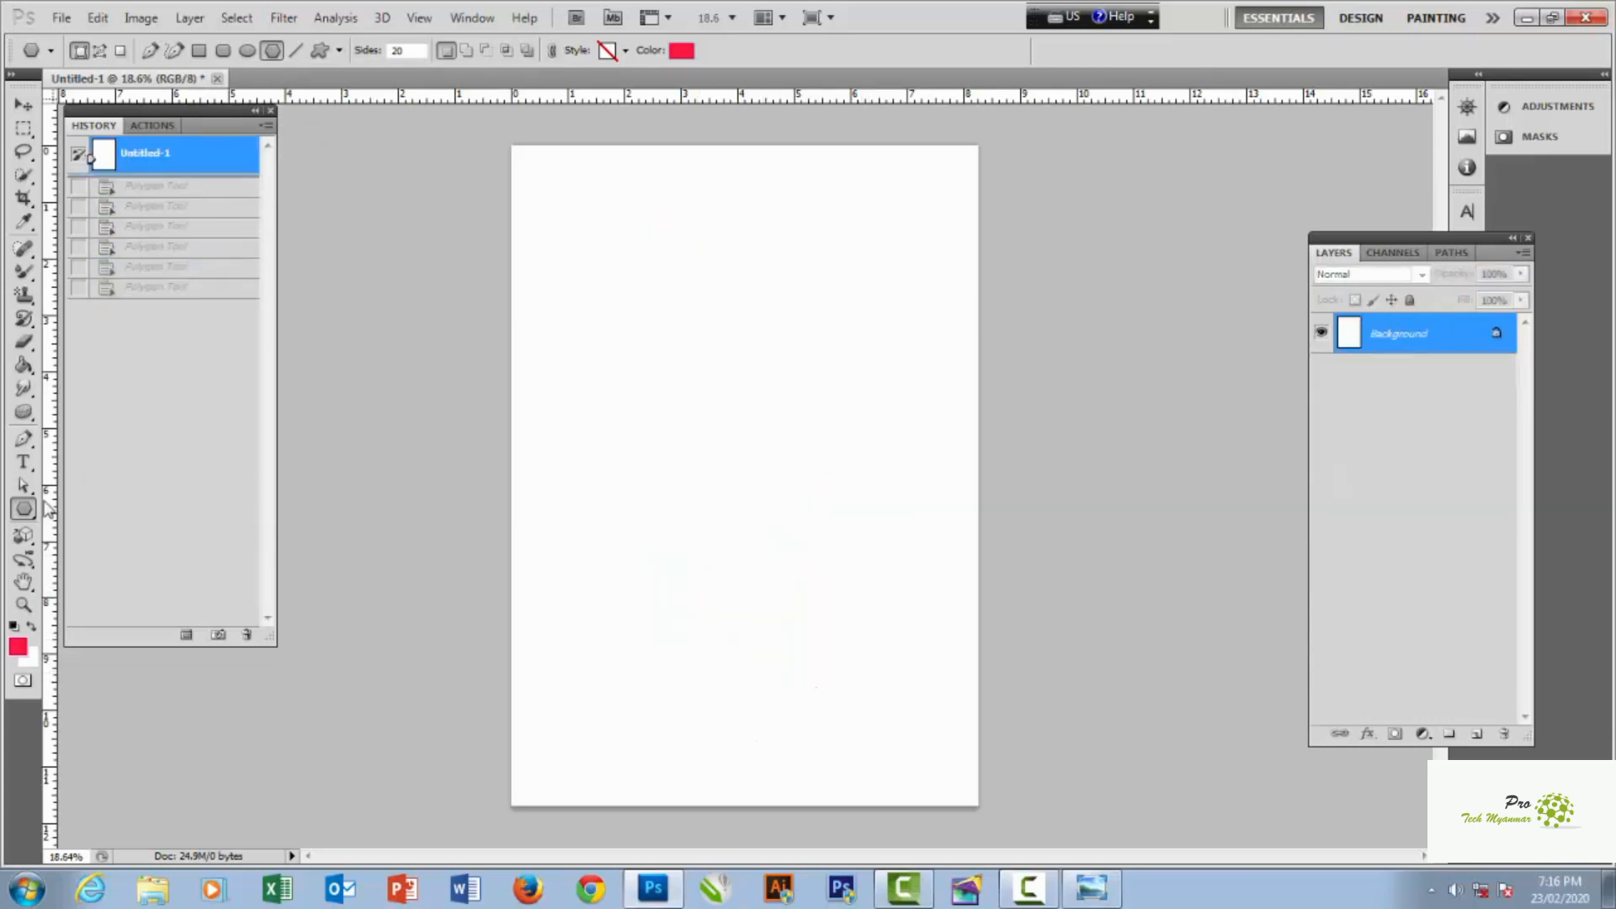
{"action": "left_click", "coordinate": [23, 511]}
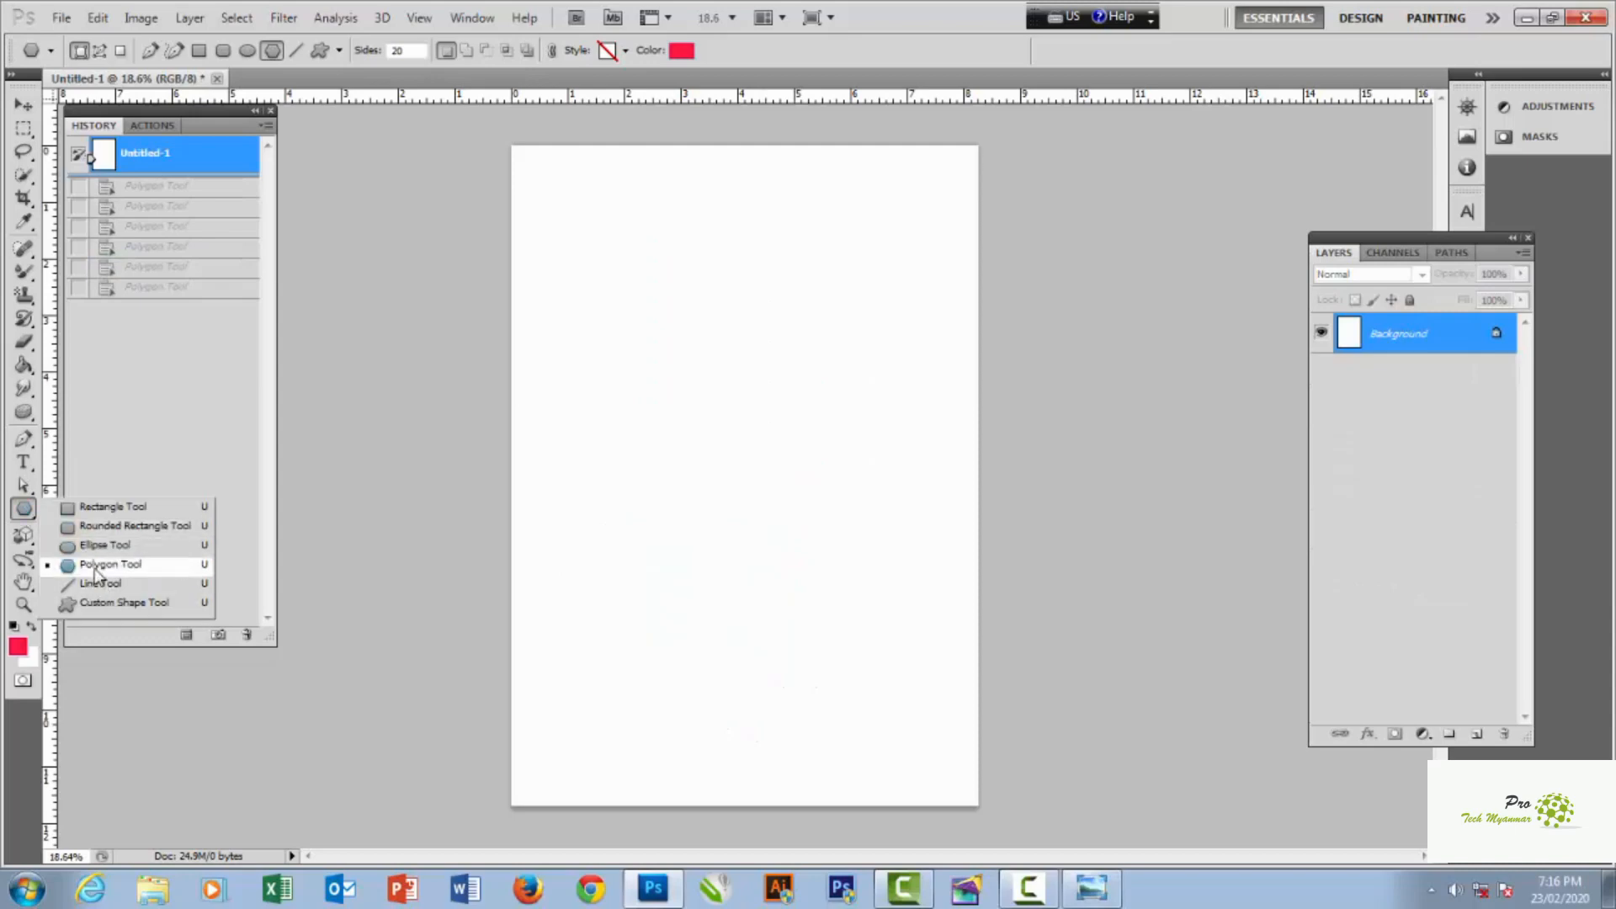
{"action": "left_click", "coordinate": [339, 51]}
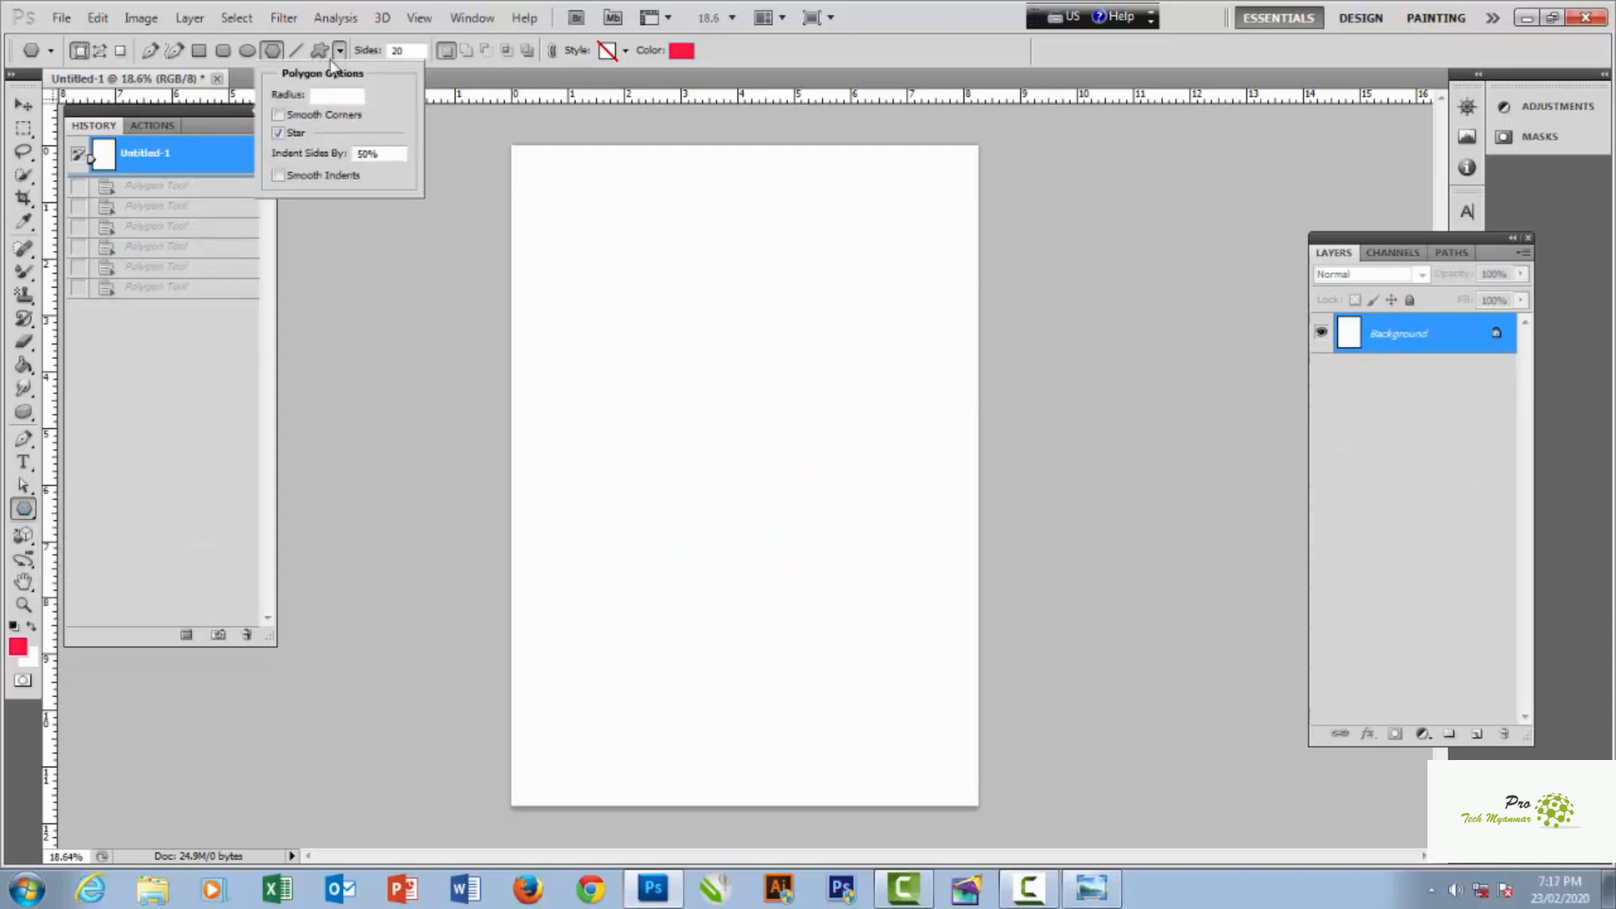
{"action": "left_click", "coordinate": [278, 133]}
{"action": "left_click_drag", "start_coordinate": [624, 292], "coordinate": [673, 337]}
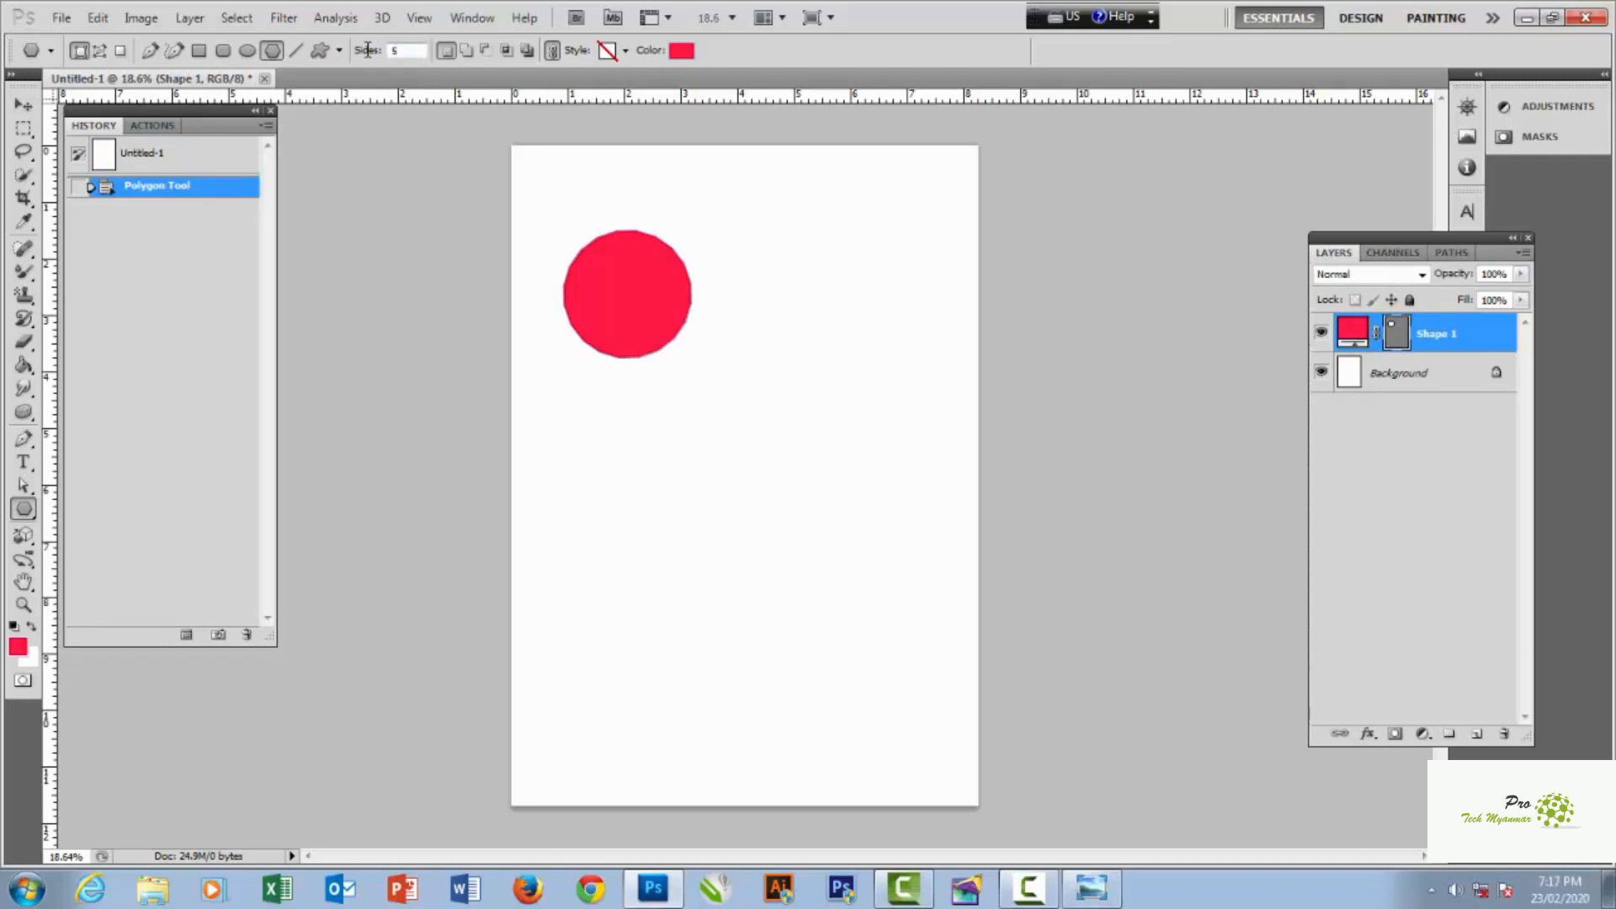
{"action": "left_click_drag", "start_coordinate": [673, 418], "coordinate": [717, 469]}
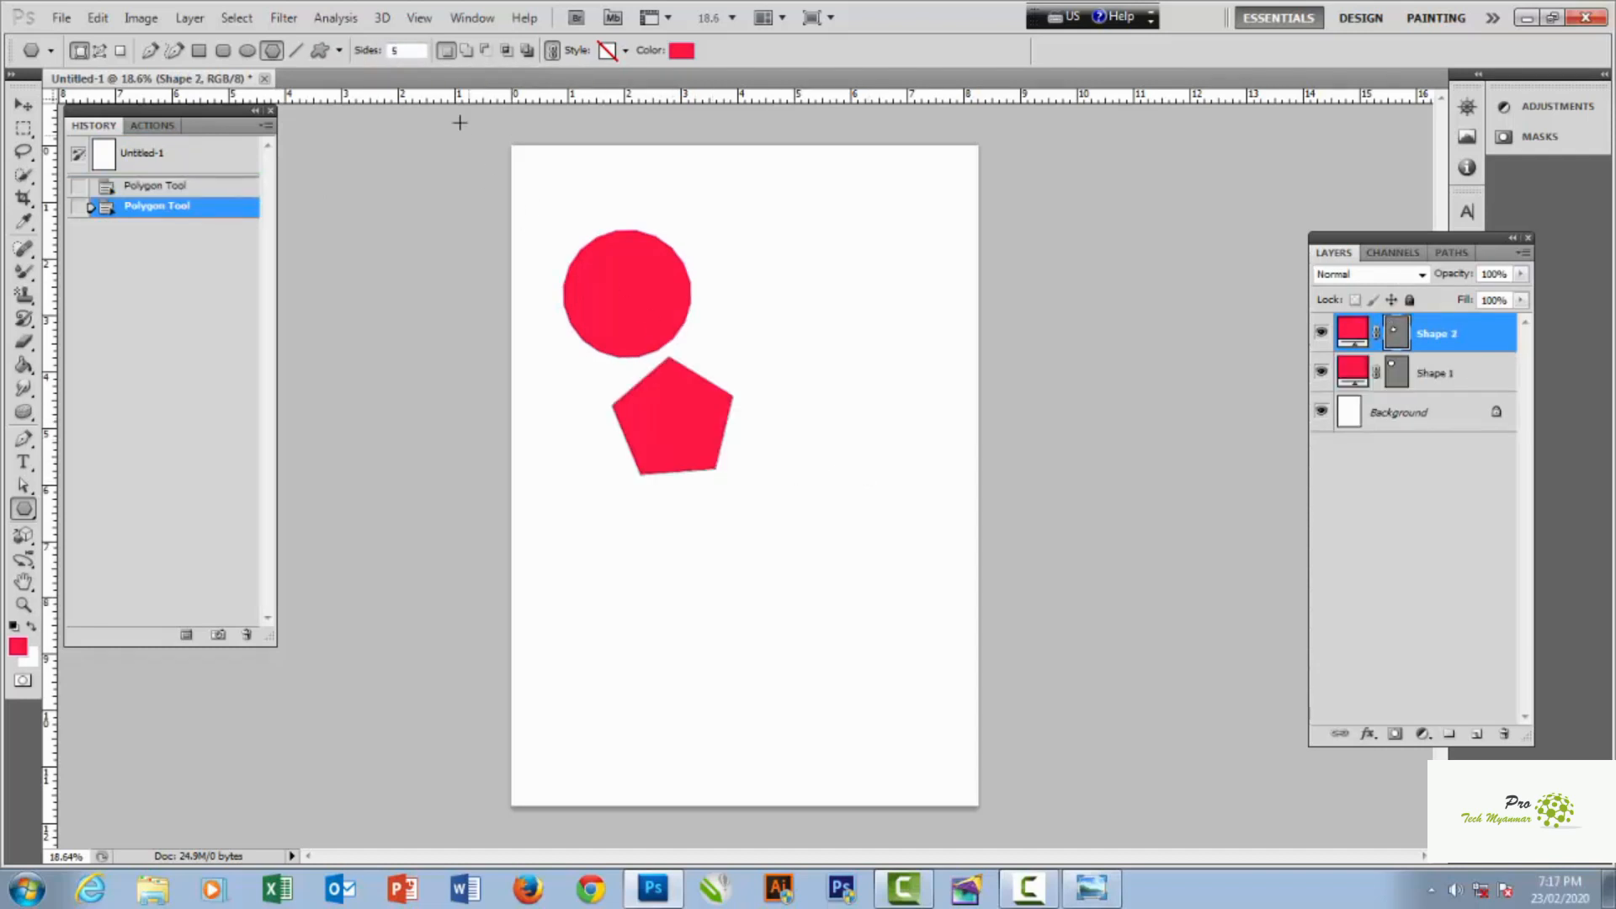
- Enable the polygon's Star option and draw four five-pointed red stars, one below the pentagon and three beside the existing shapes
{"action": "left_click", "coordinate": [339, 50]}
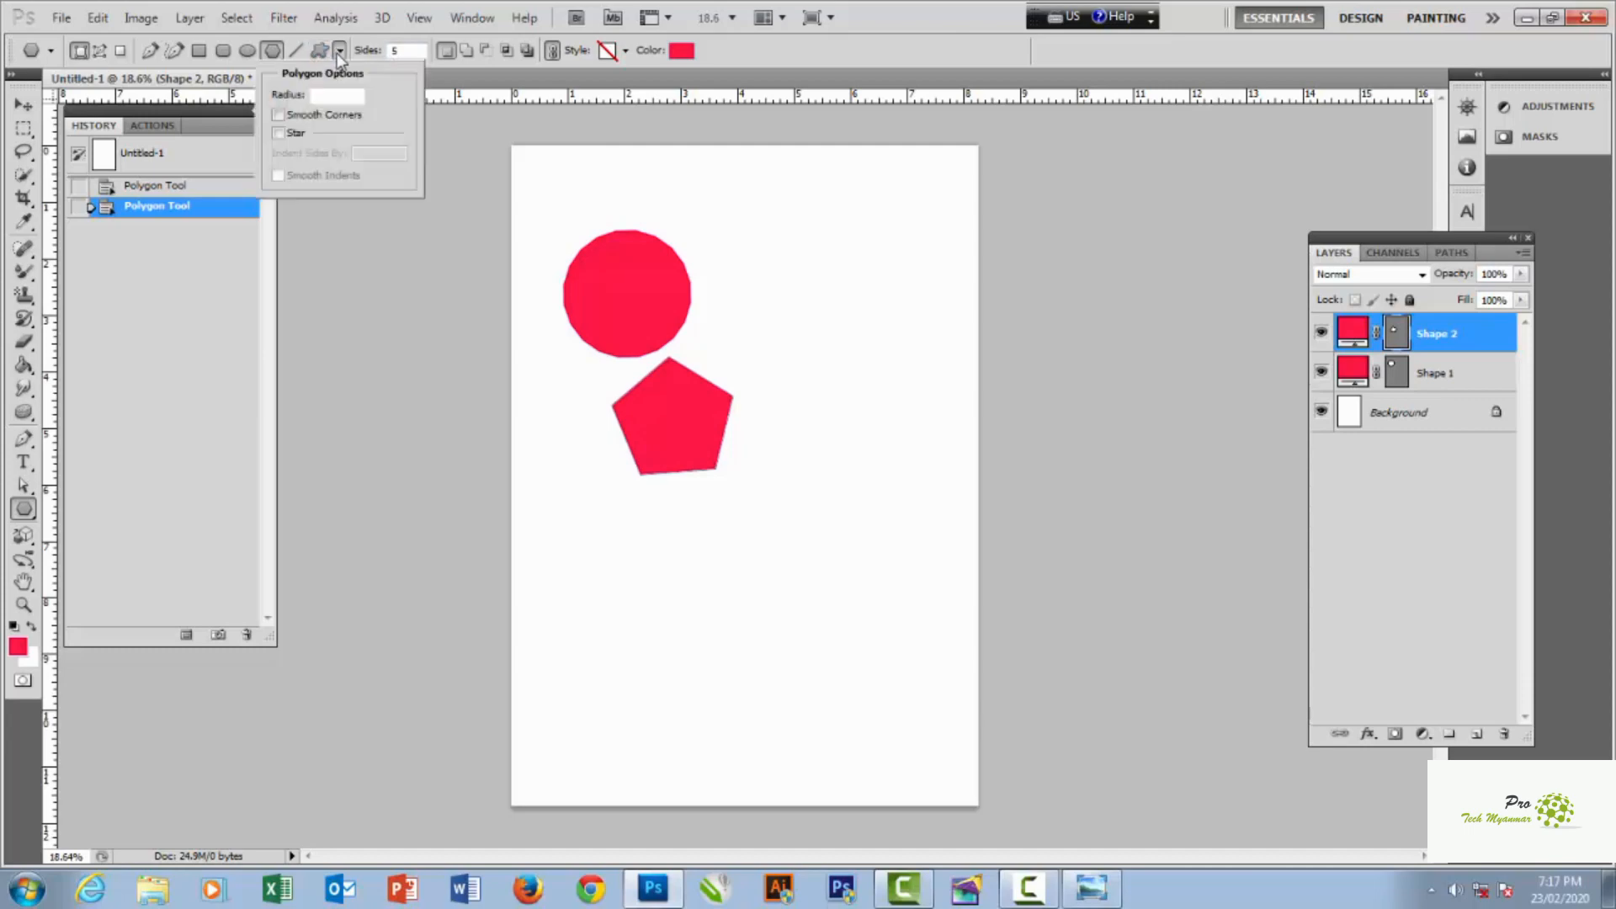
{"action": "left_click", "coordinate": [278, 133]}
{"action": "left_click_drag", "start_coordinate": [686, 558], "coordinate": [757, 517]}
{"action": "left_click_drag", "start_coordinate": [829, 330], "coordinate": [841, 345]}
{"action": "left_click_drag", "start_coordinate": [800, 401], "coordinate": [839, 448]}
{"action": "left_click_drag", "start_coordinate": [820, 491], "coordinate": [860, 526]}
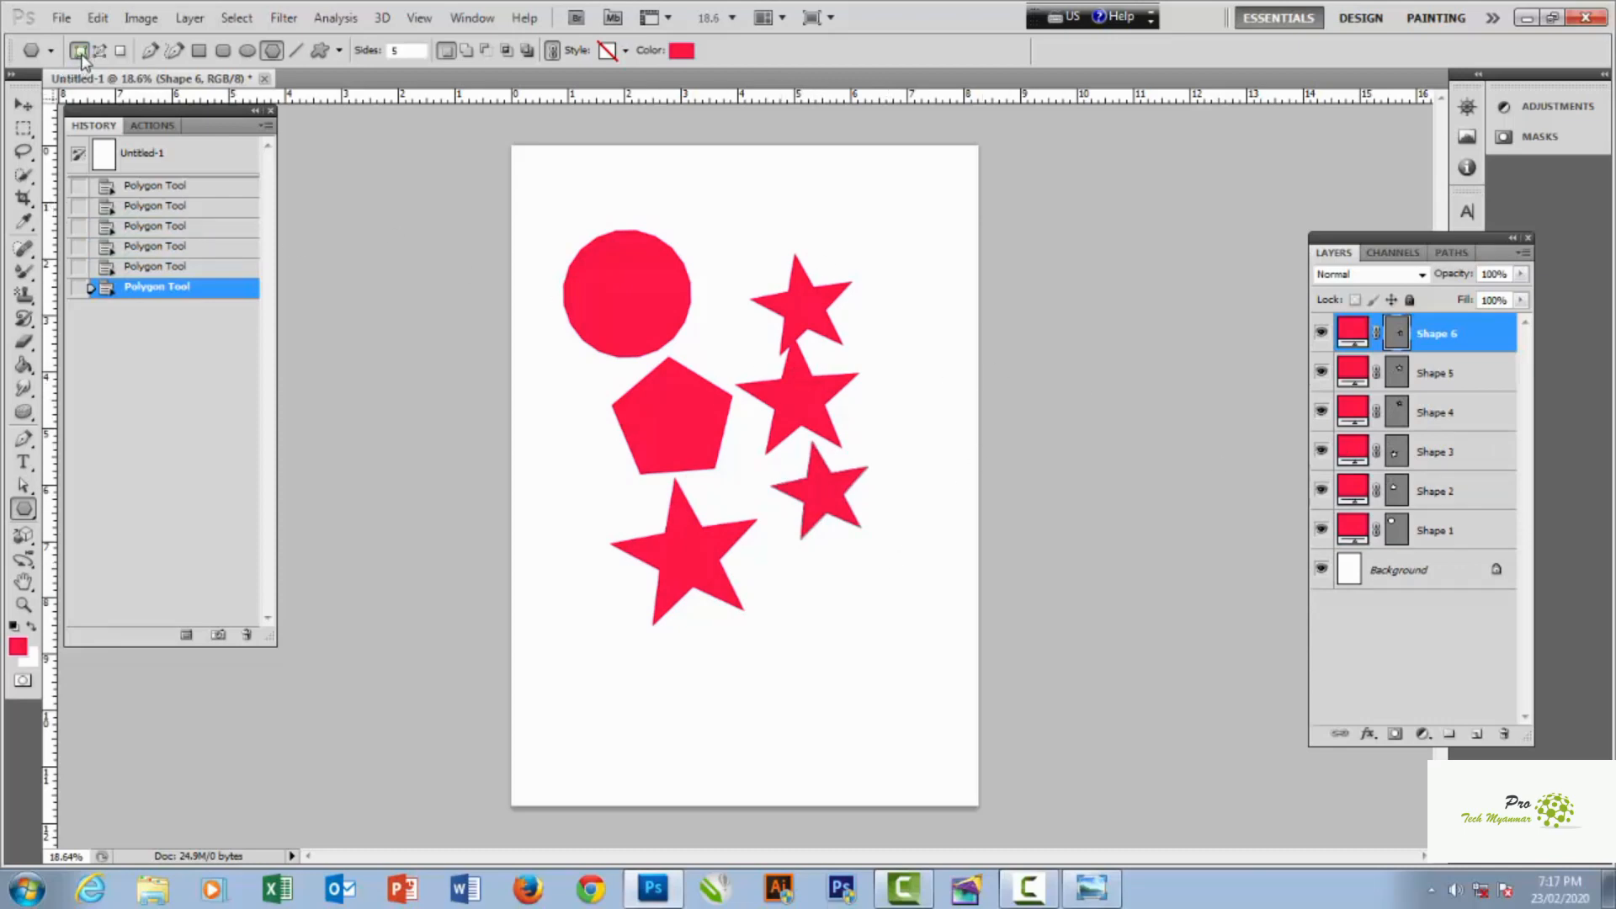
- Revert to the opening snapshot, add a new layer, and draw a large red five-pointed star as a shape layer
{"action": "left_click", "coordinate": [187, 156]}
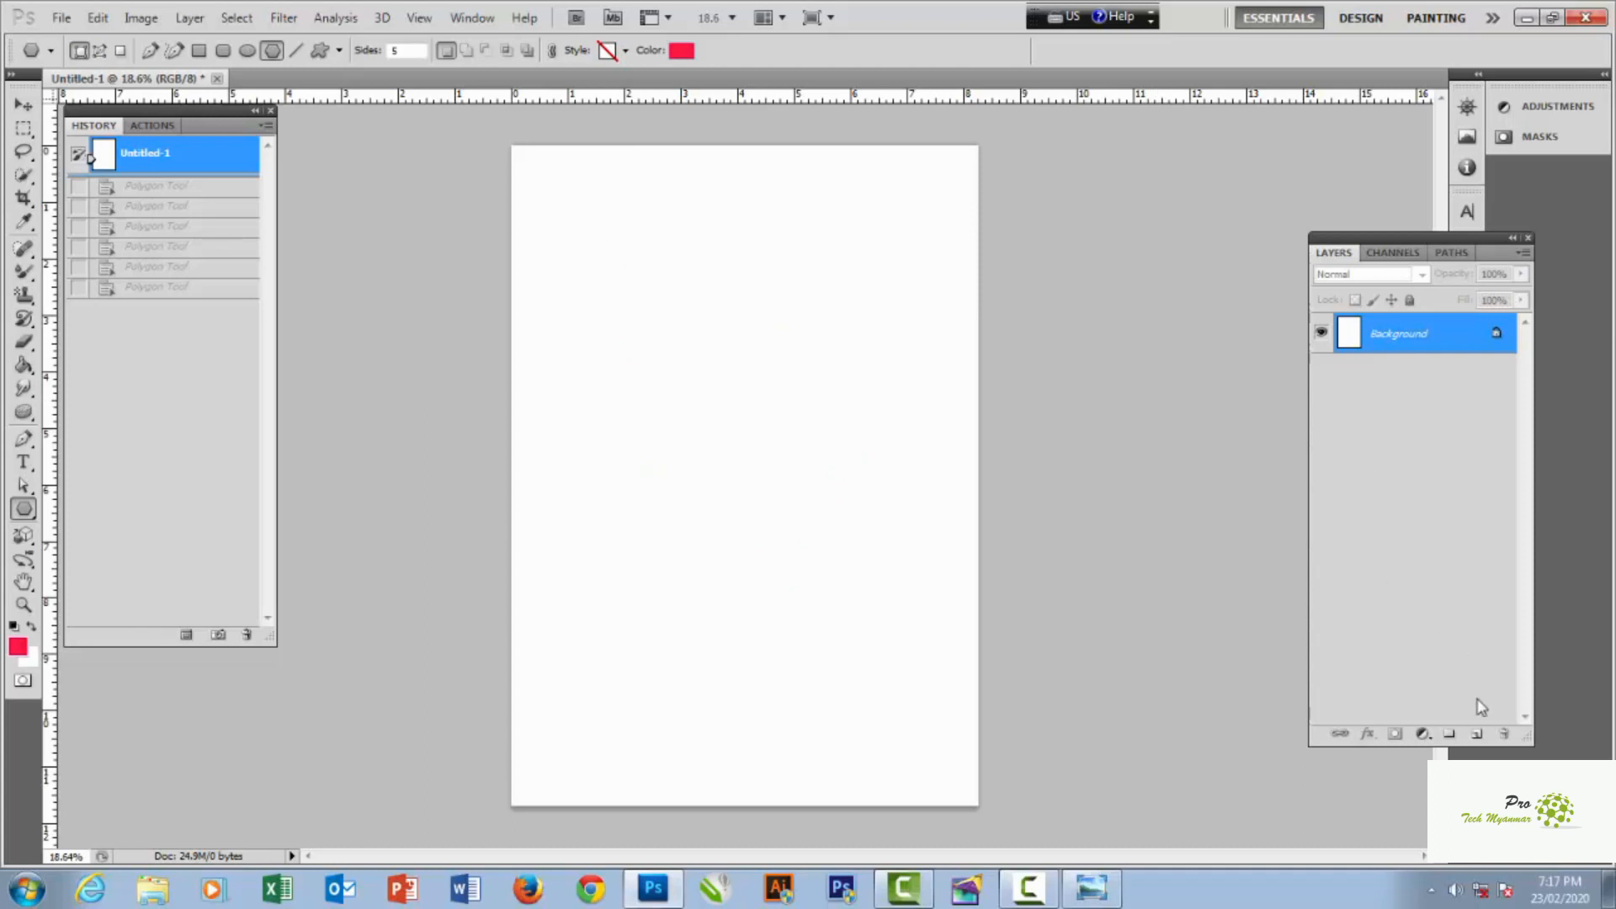
{"action": "left_click", "coordinate": [1478, 735]}
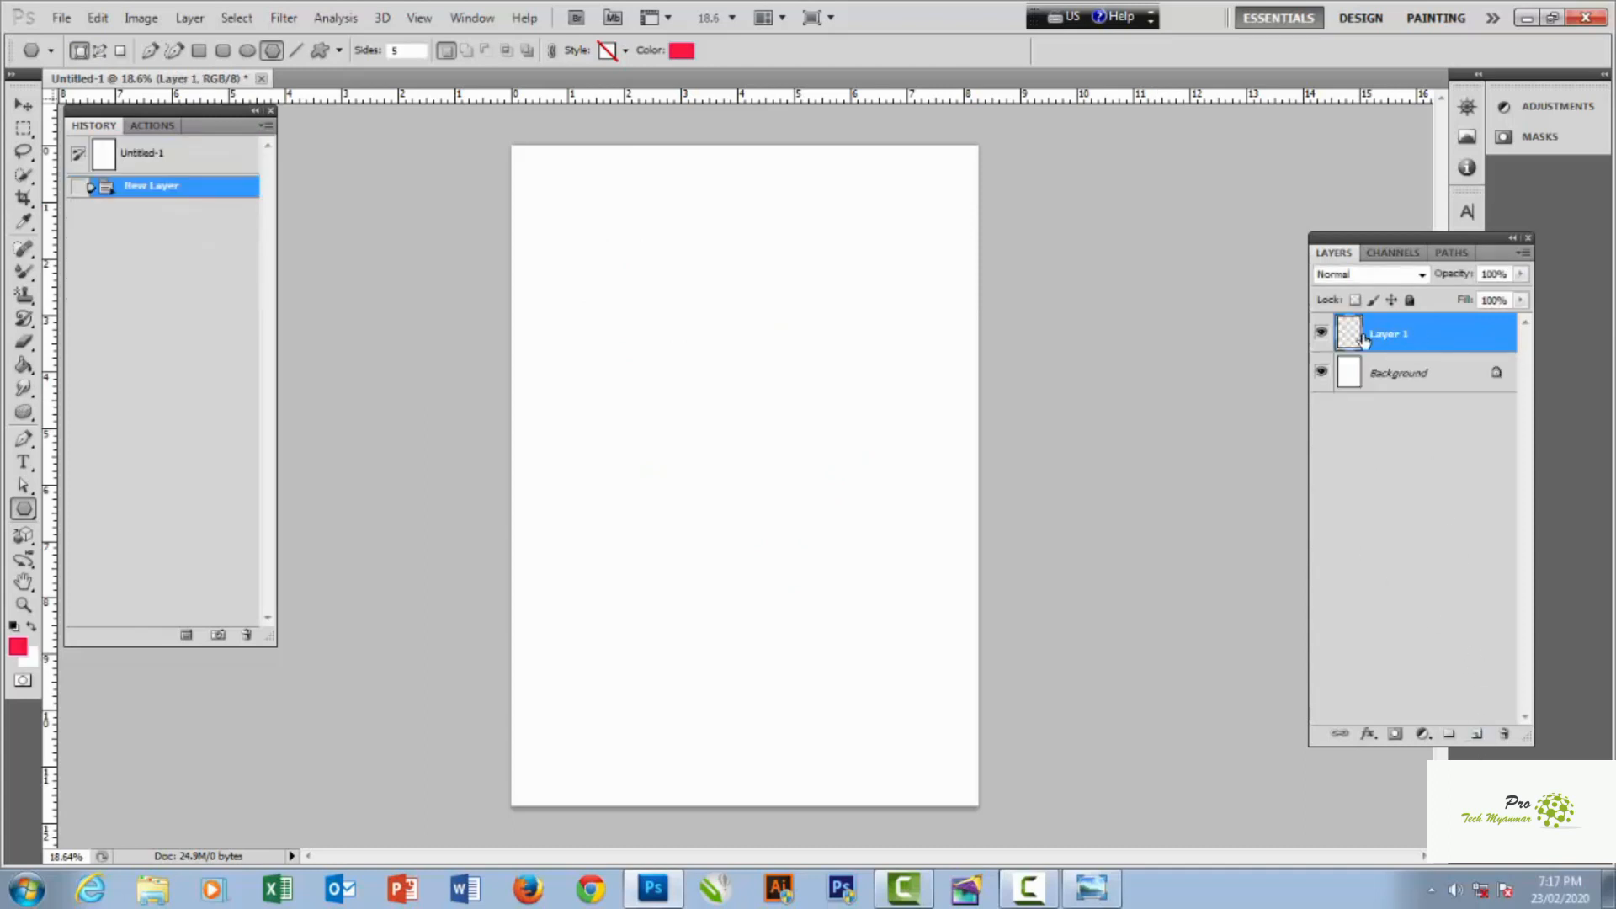
{"action": "left_click_drag", "start_coordinate": [663, 377], "coordinate": [743, 473]}
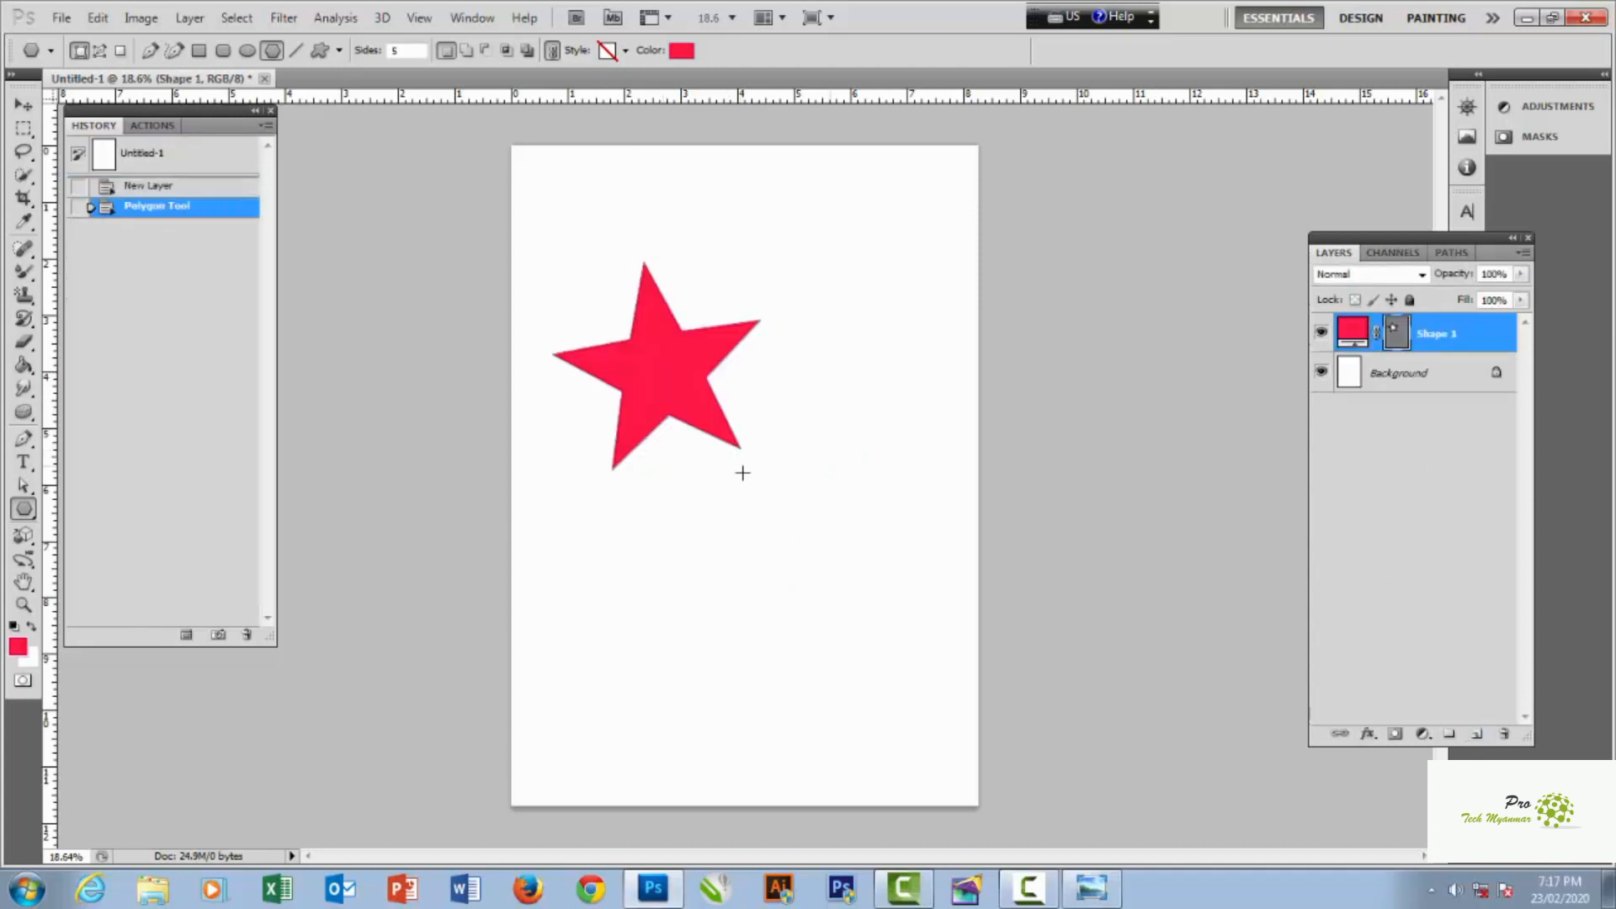
- Revert to the opening snapshot, draw a five-pointed star as a path, and fill it with red as a selection on a new layer
{"action": "left_click", "coordinate": [168, 150]}
{"action": "left_click_drag", "start_coordinate": [690, 359], "coordinate": [788, 457]}
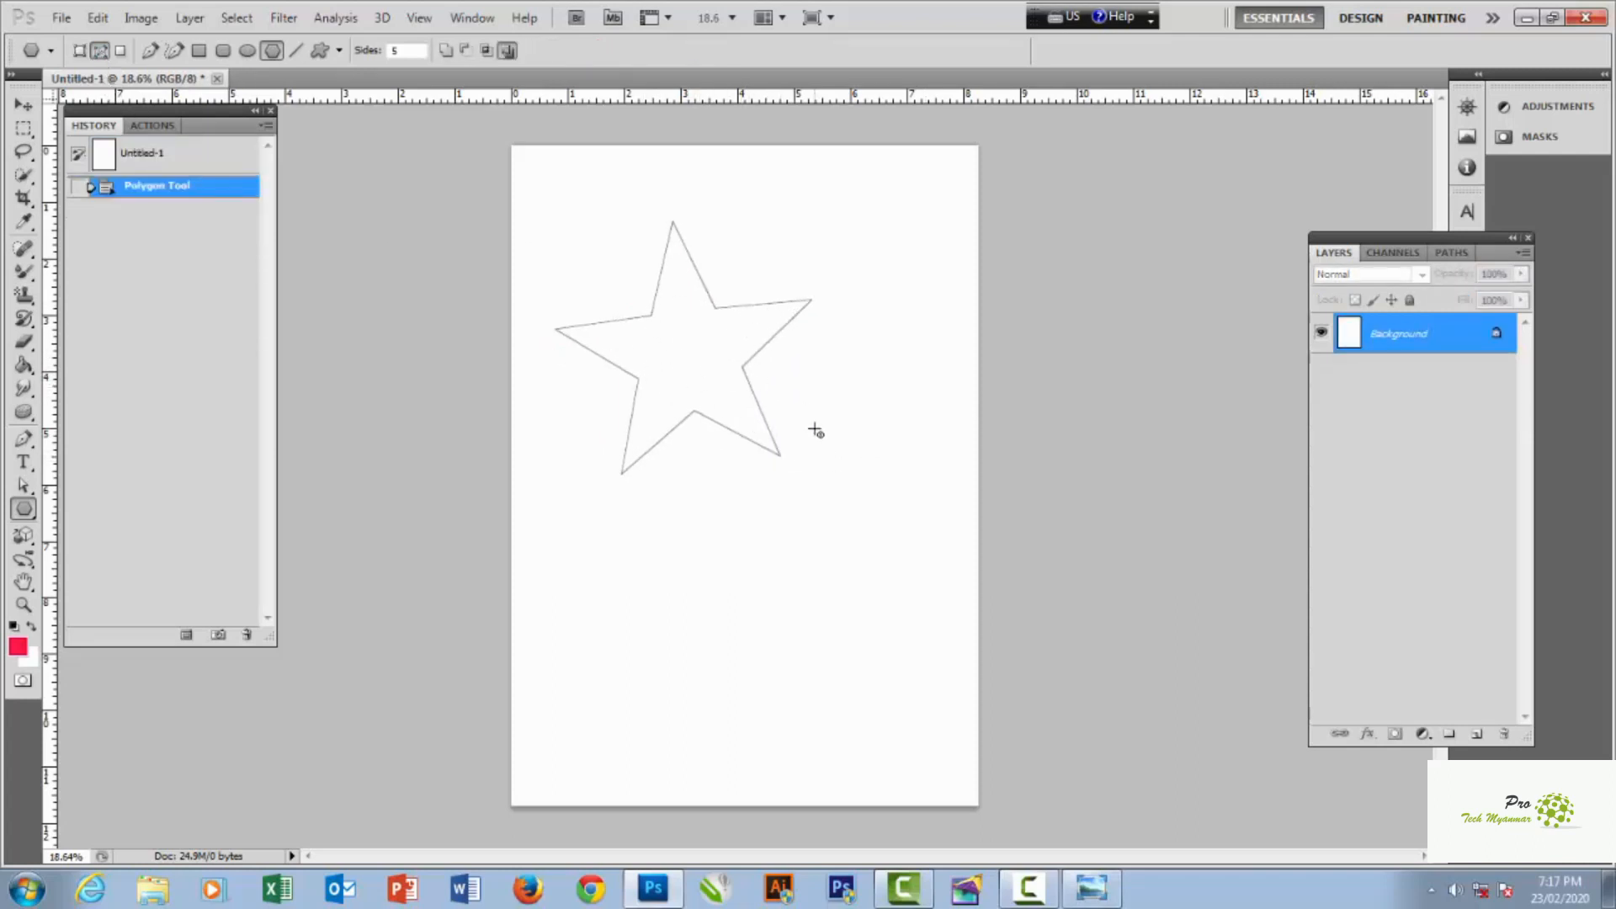
{"action": "left_click", "coordinate": [1477, 734]}
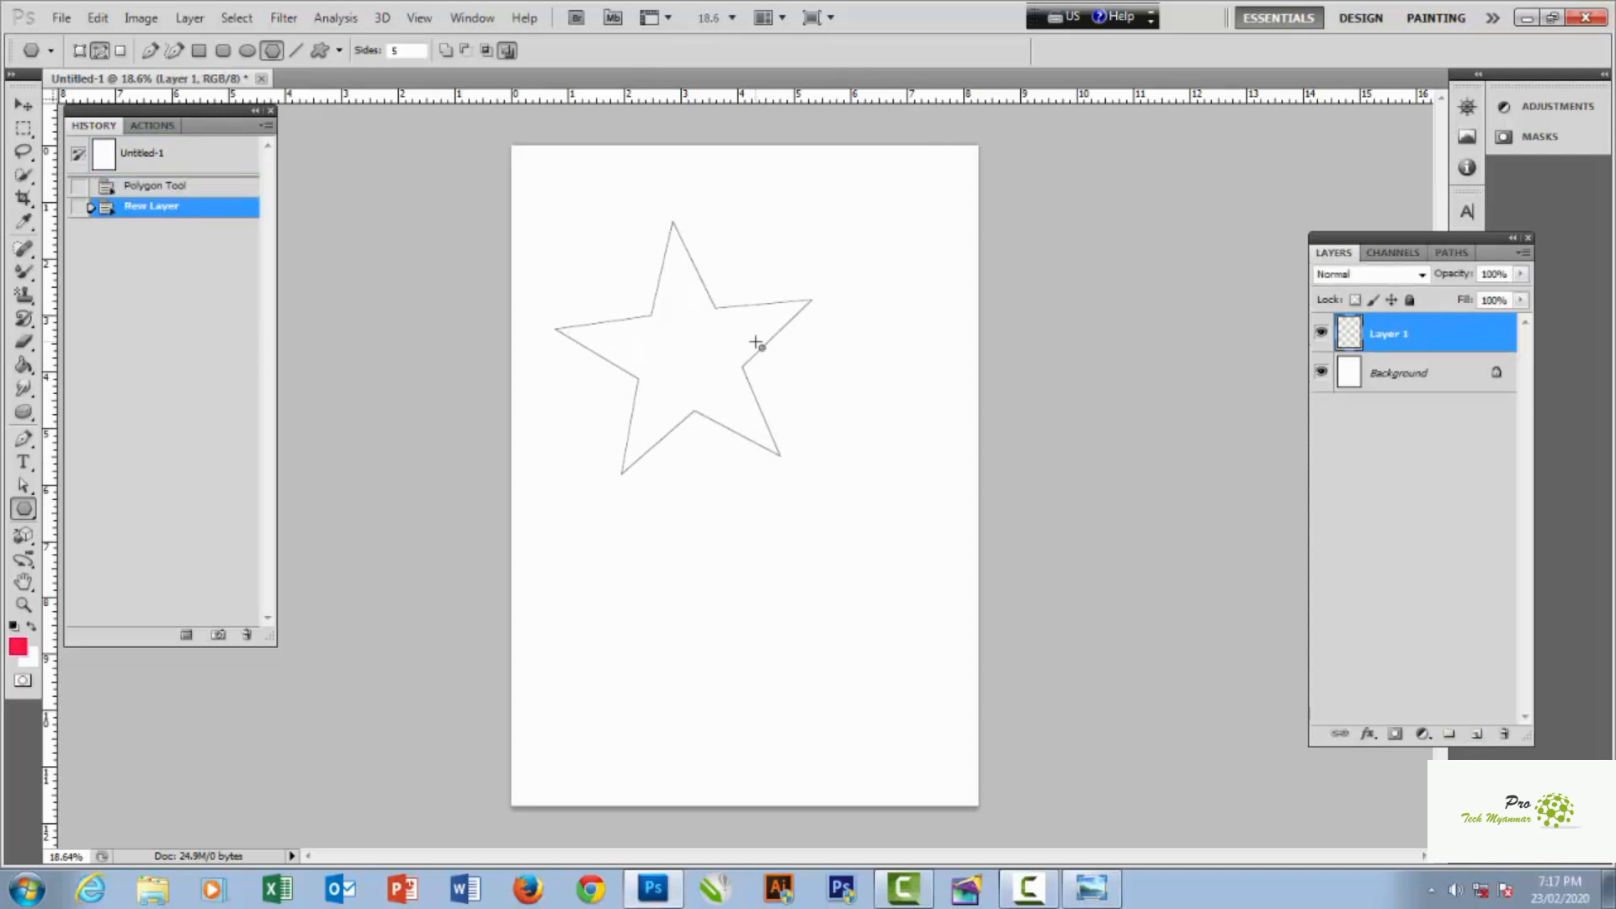
{"action": "key", "text": "ctrl+Return"}
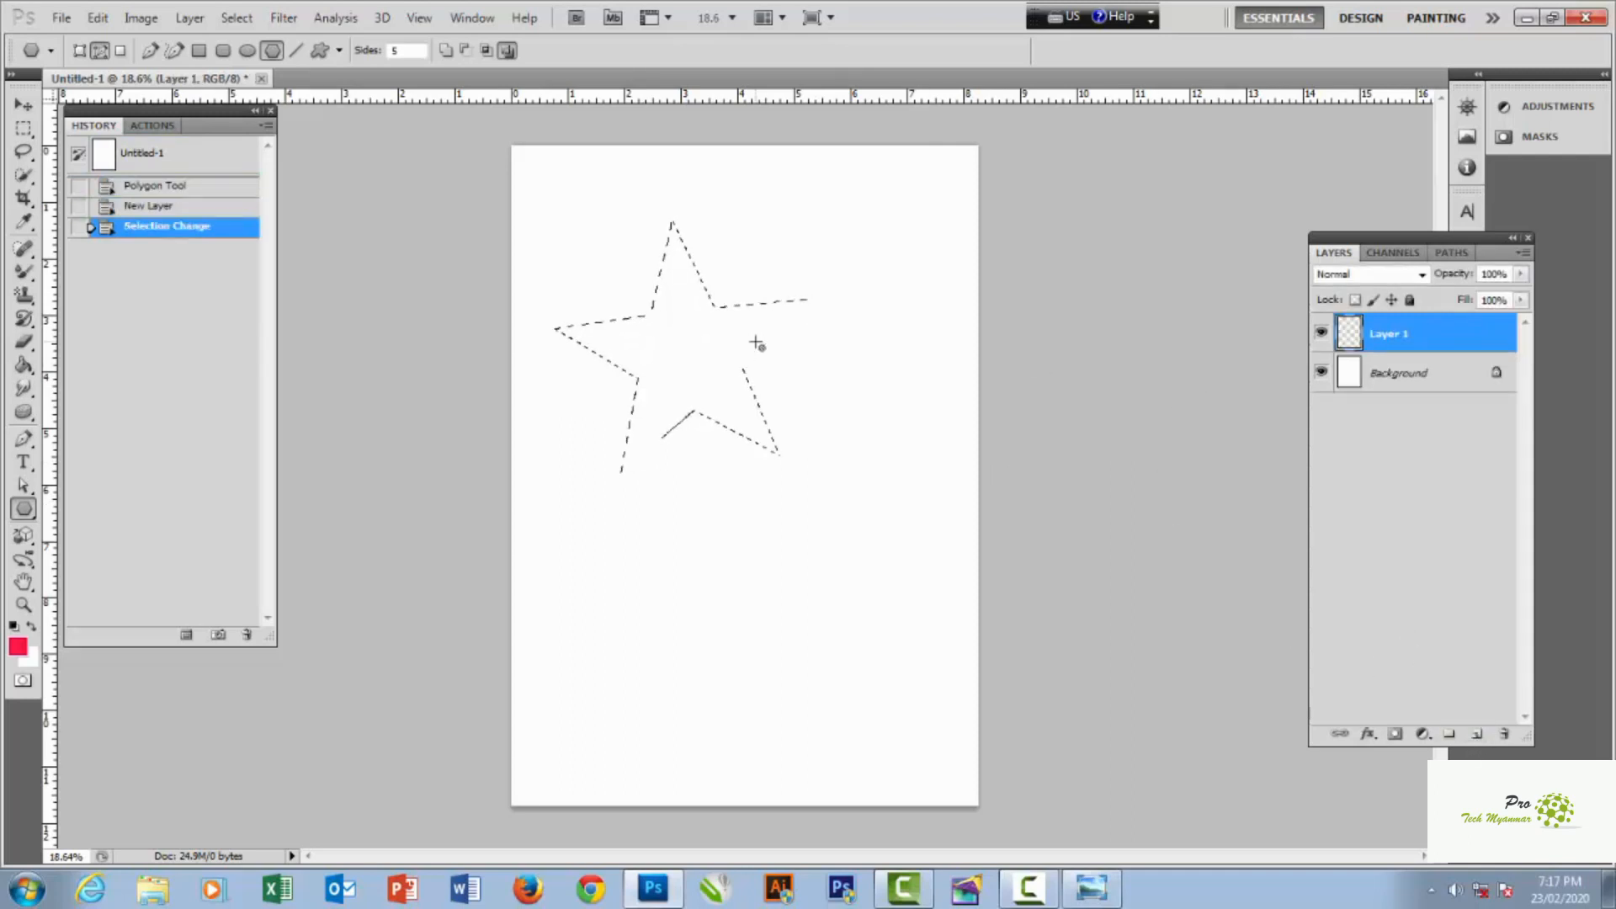
{"action": "key", "text": "alt+BackSpace"}
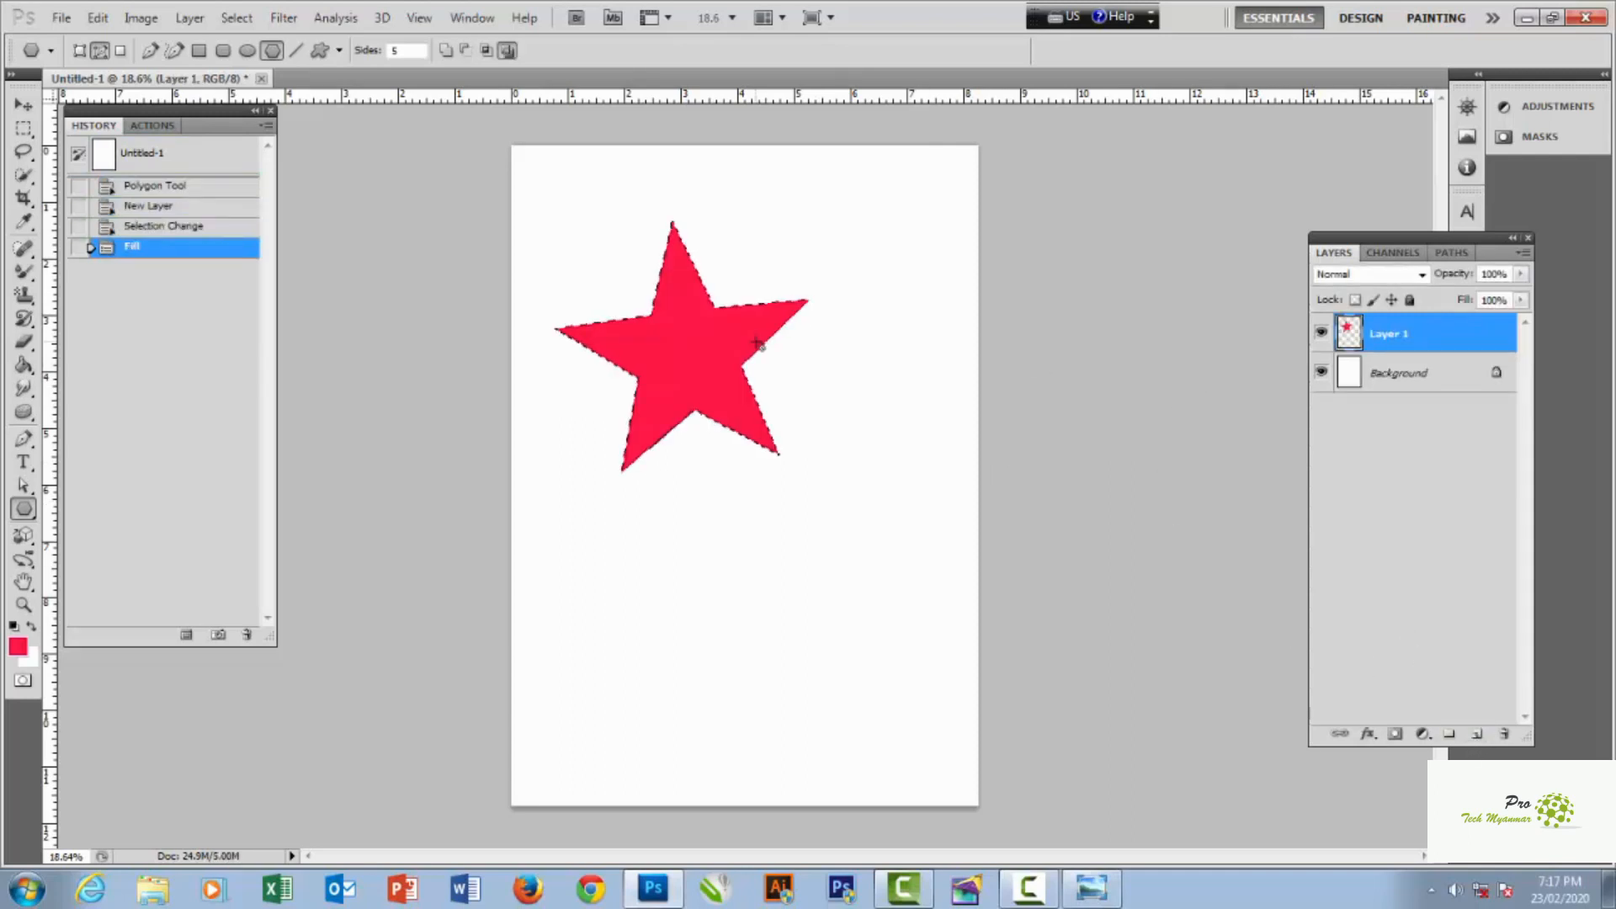
- Change the foreground color to blue 0024ff, refill the star with it, and deselect
{"action": "left_click", "coordinate": [17, 649]}
{"action": "left_click", "coordinate": [1235, 457]}
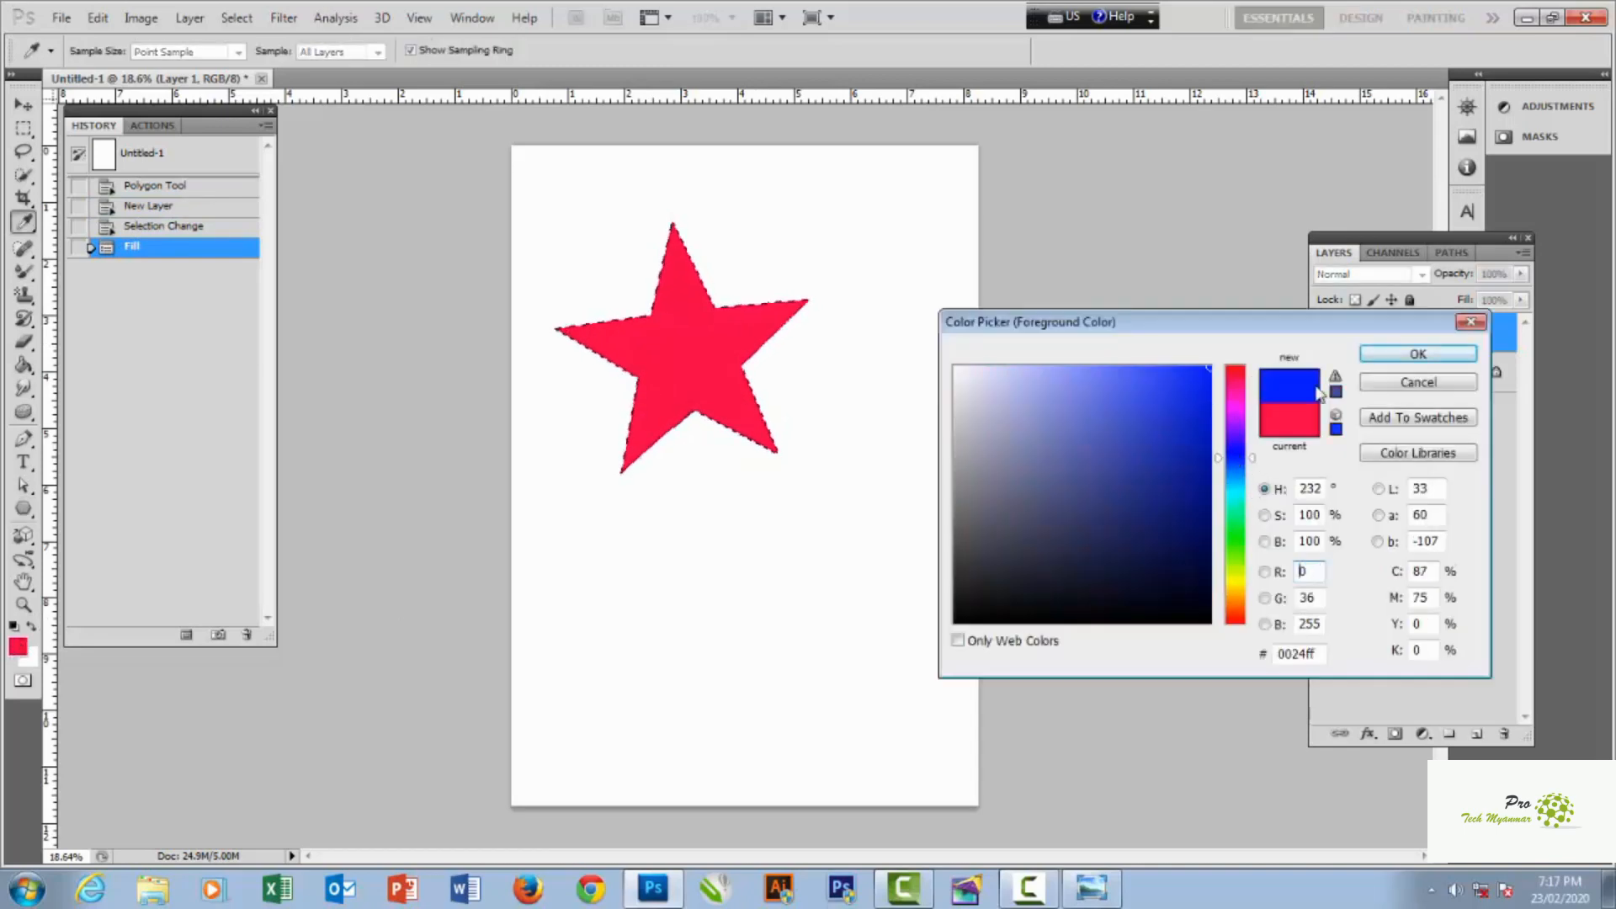
{"action": "left_click", "coordinate": [1419, 355]}
{"action": "key", "text": "alt+BackSpace"}
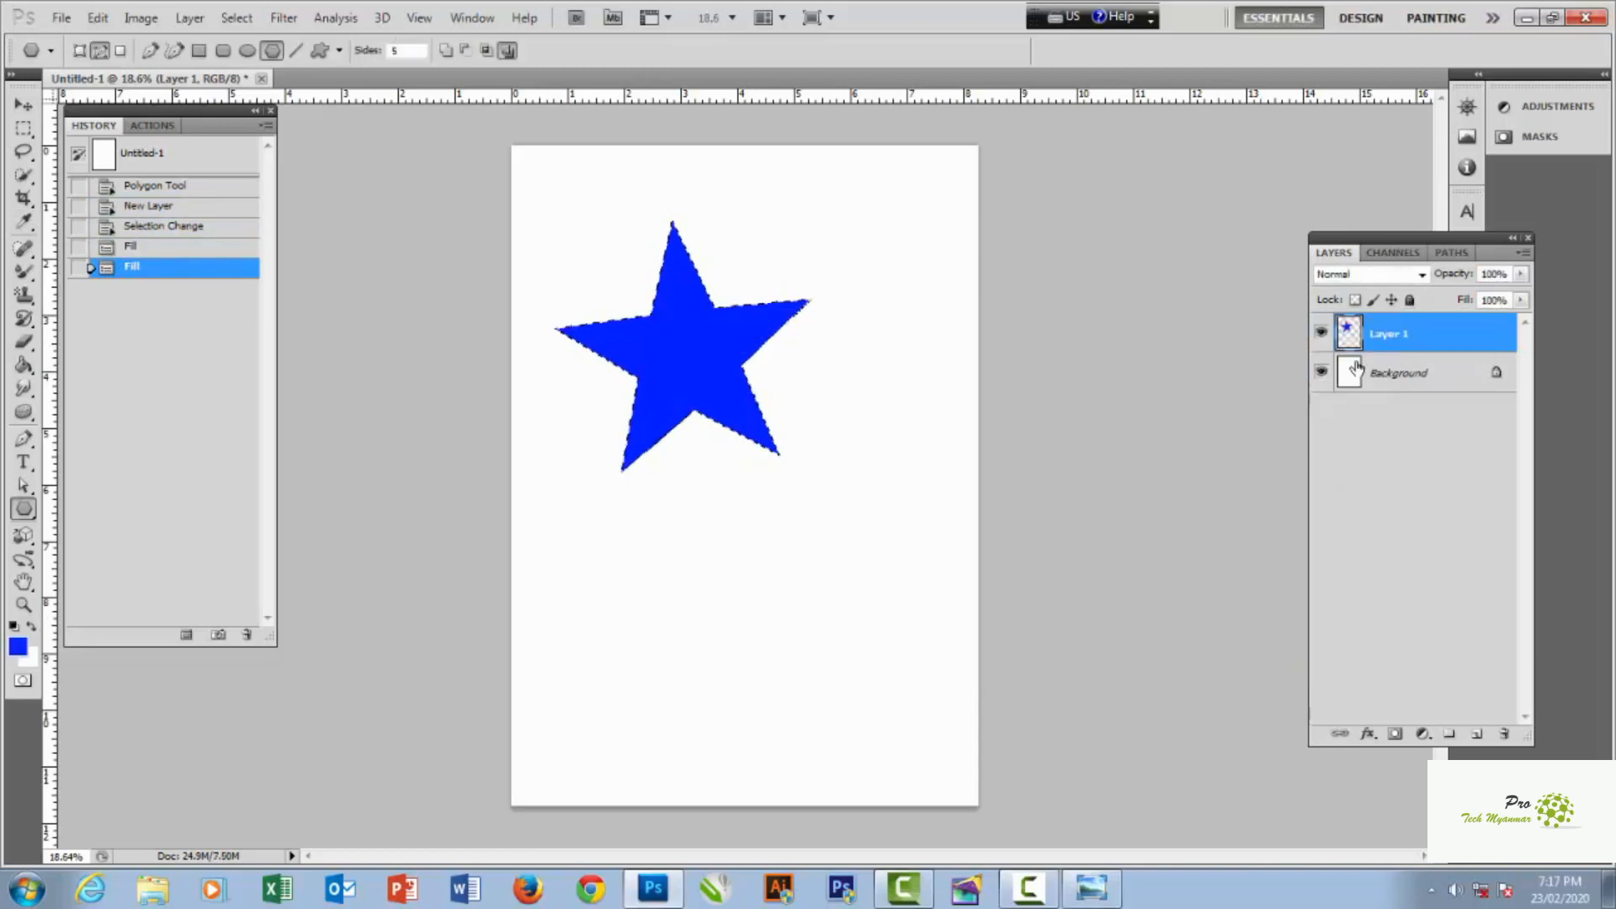
{"action": "scroll", "coordinate": [736, 303], "scroll_direction": "up", "scroll_amount": 2}
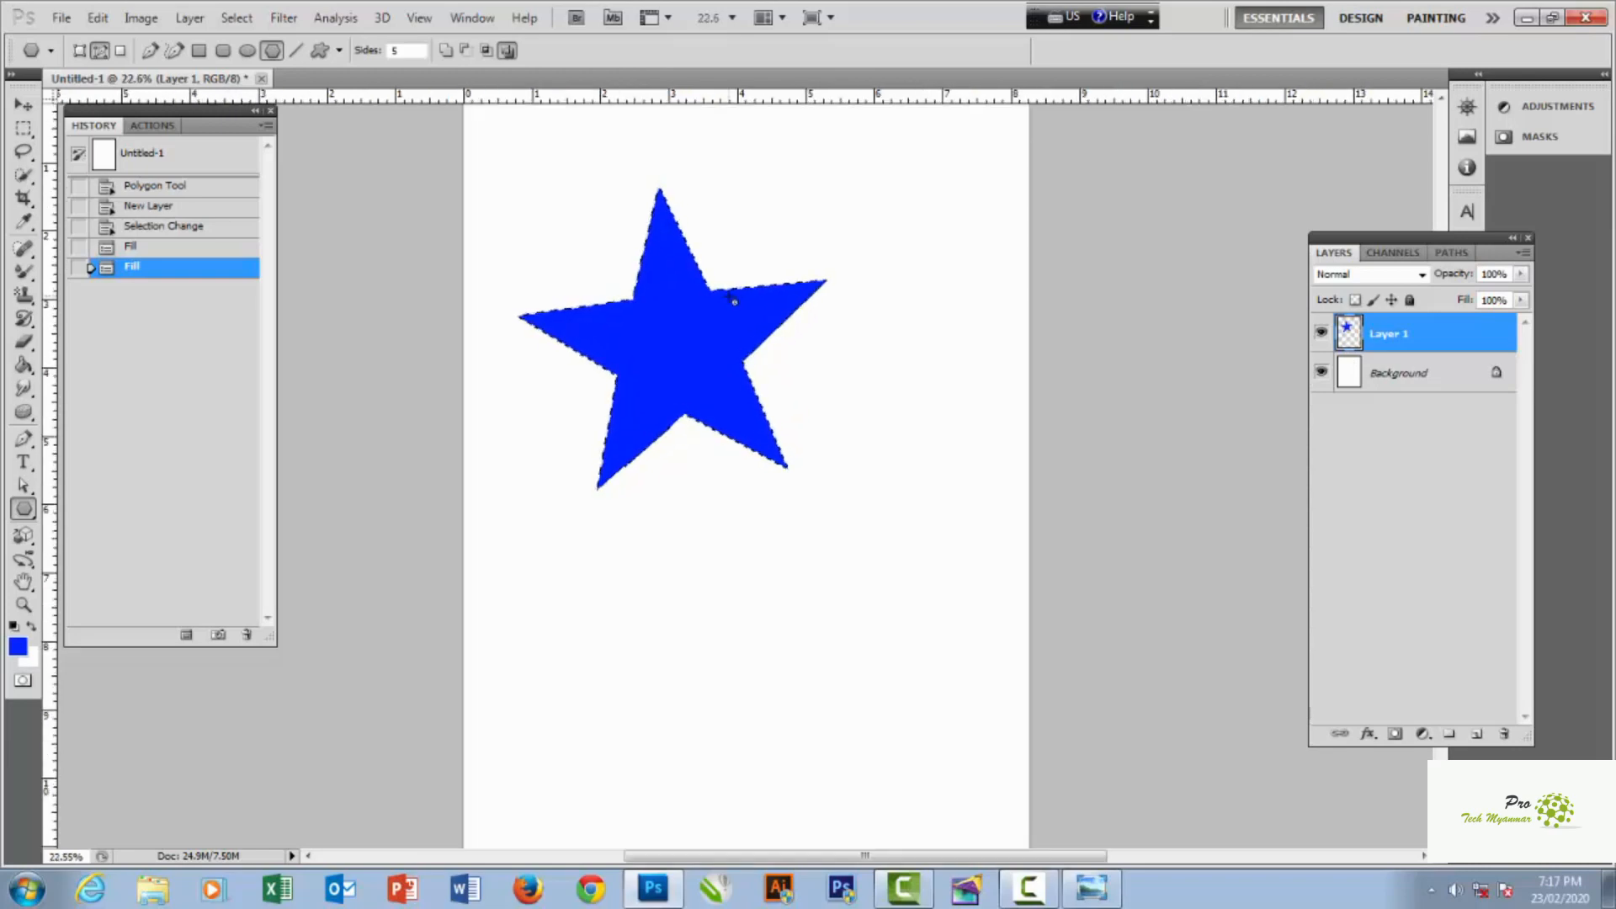
{"action": "key", "text": "ctrl+d"}
{"action": "scroll", "coordinate": [654, 161], "scroll_direction": "down", "scroll_amount": 4}
- Revert to the opening snapshot and draw four 1 px line paths at different angles with the Line tool
{"action": "left_click", "coordinate": [163, 165]}
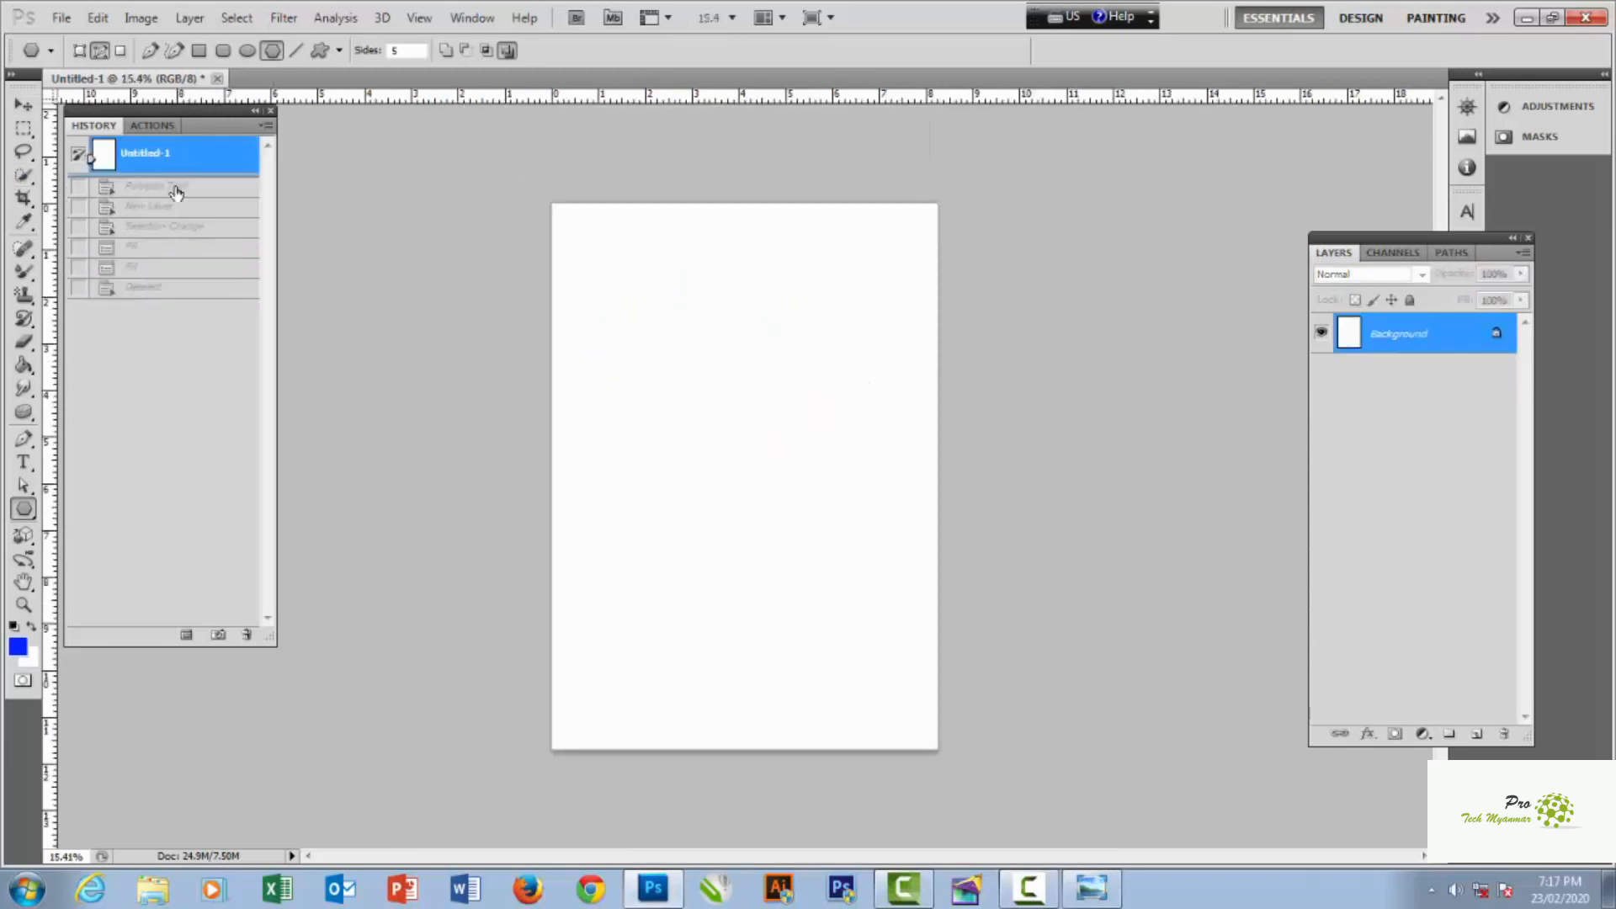
{"action": "right_click", "coordinate": [23, 513]}
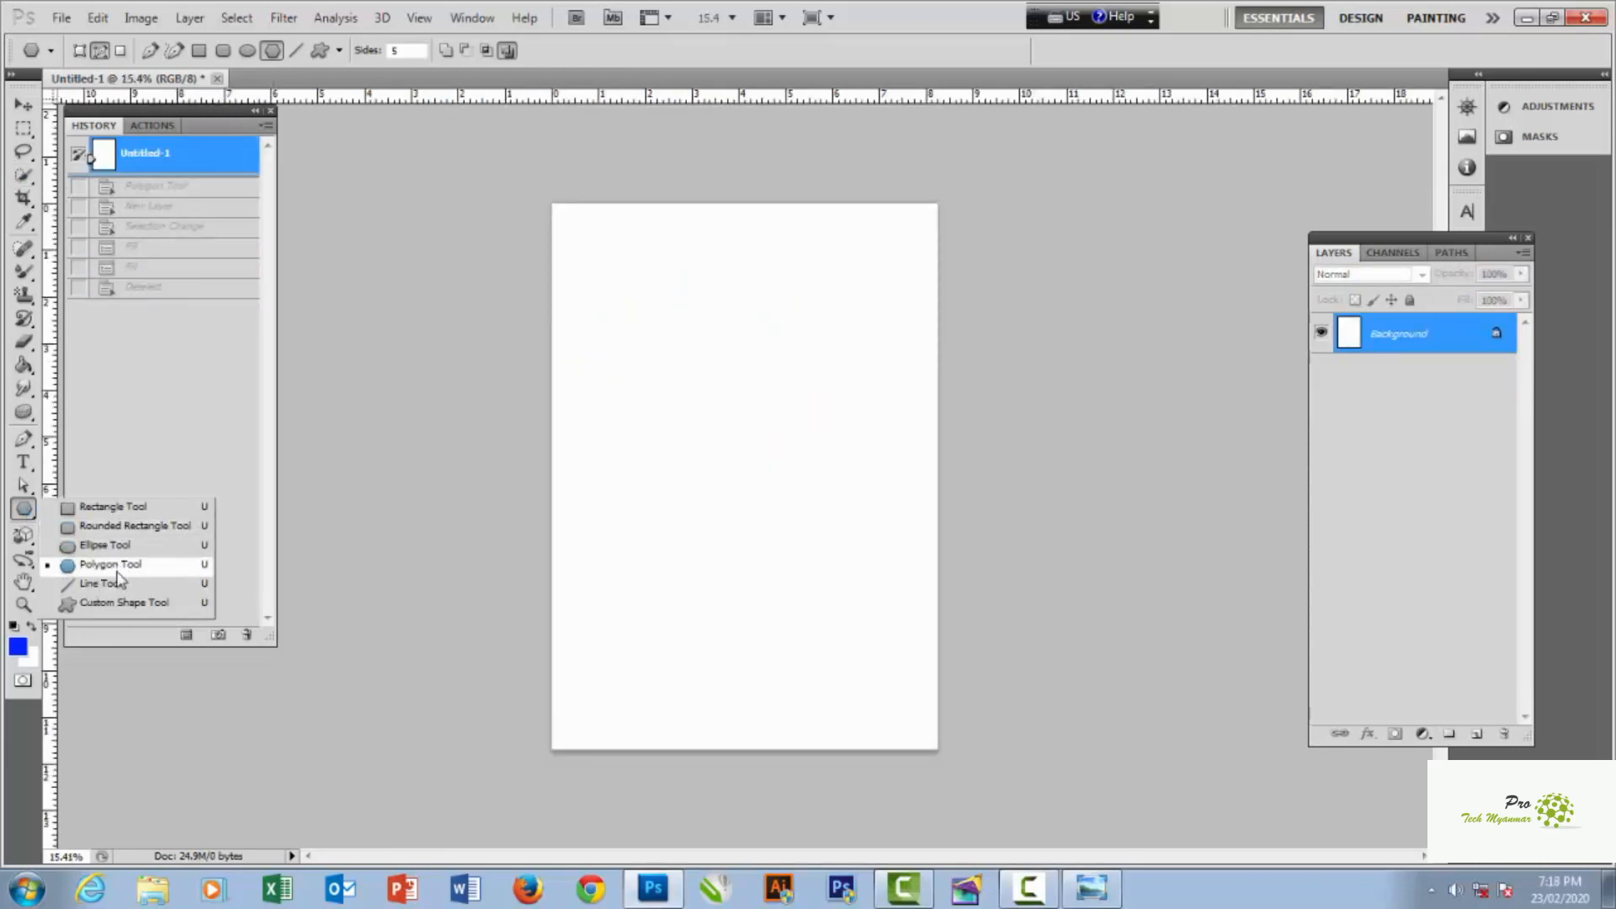
{"action": "left_click", "coordinate": [101, 583]}
{"action": "left_click_drag", "start_coordinate": [609, 437], "coordinate": [800, 447]}
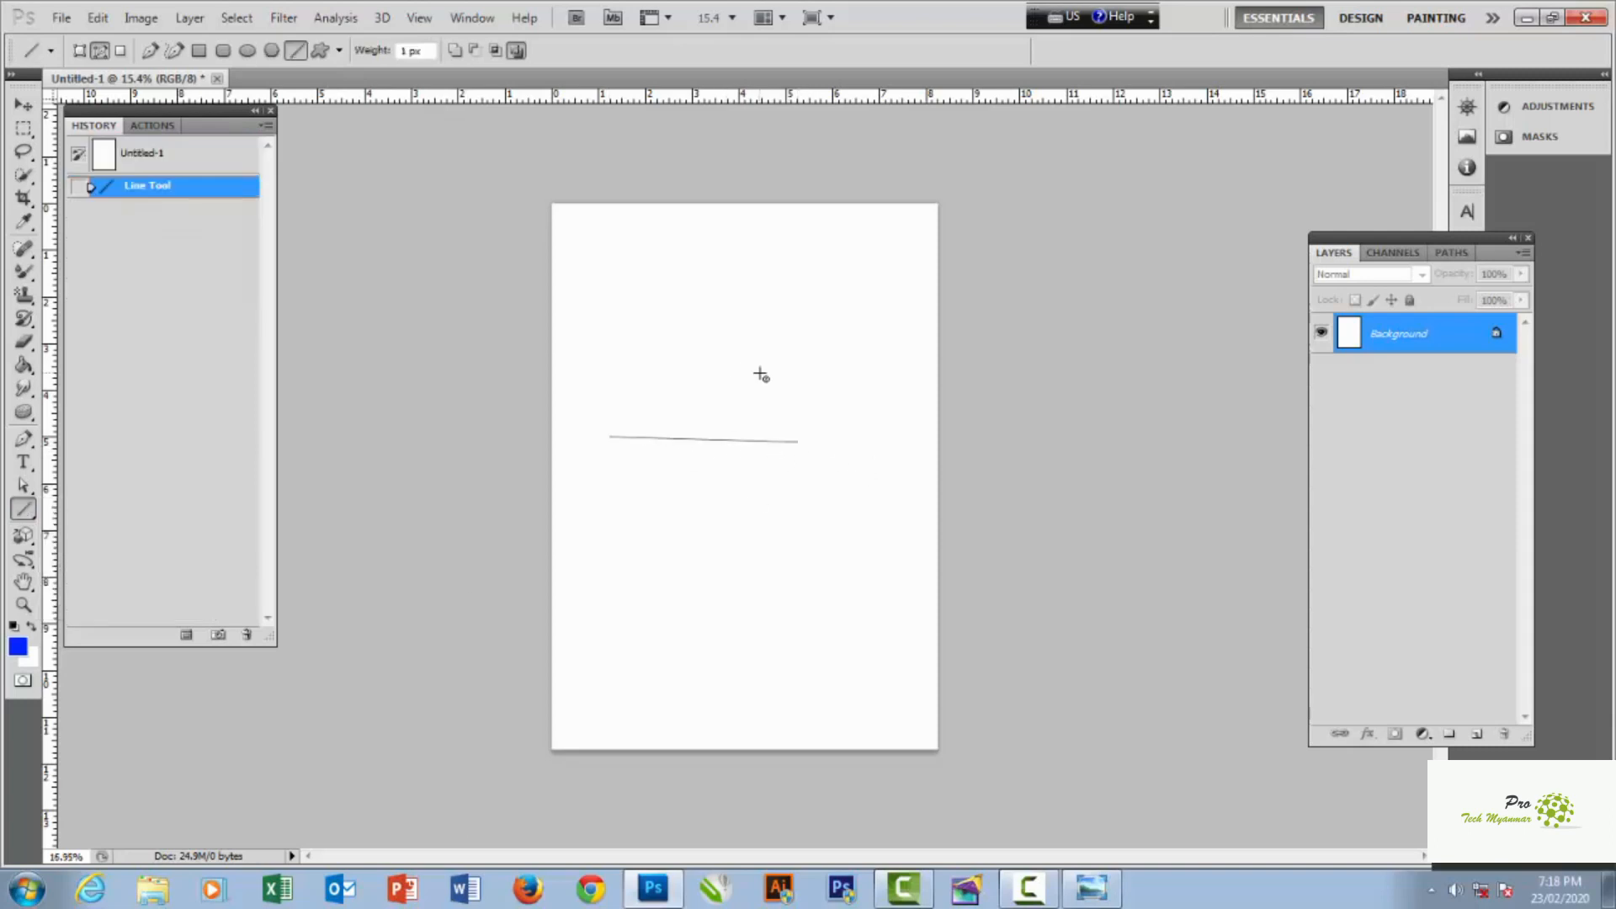
{"action": "scroll", "coordinate": [757, 371], "scroll_direction": "up", "scroll_amount": 2}
{"action": "left_click_drag", "start_coordinate": [731, 263], "coordinate": [754, 492]}
{"action": "left_click_drag", "start_coordinate": [579, 425], "coordinate": [762, 581]}
{"action": "left_click_drag", "start_coordinate": [872, 349], "coordinate": [786, 545]}
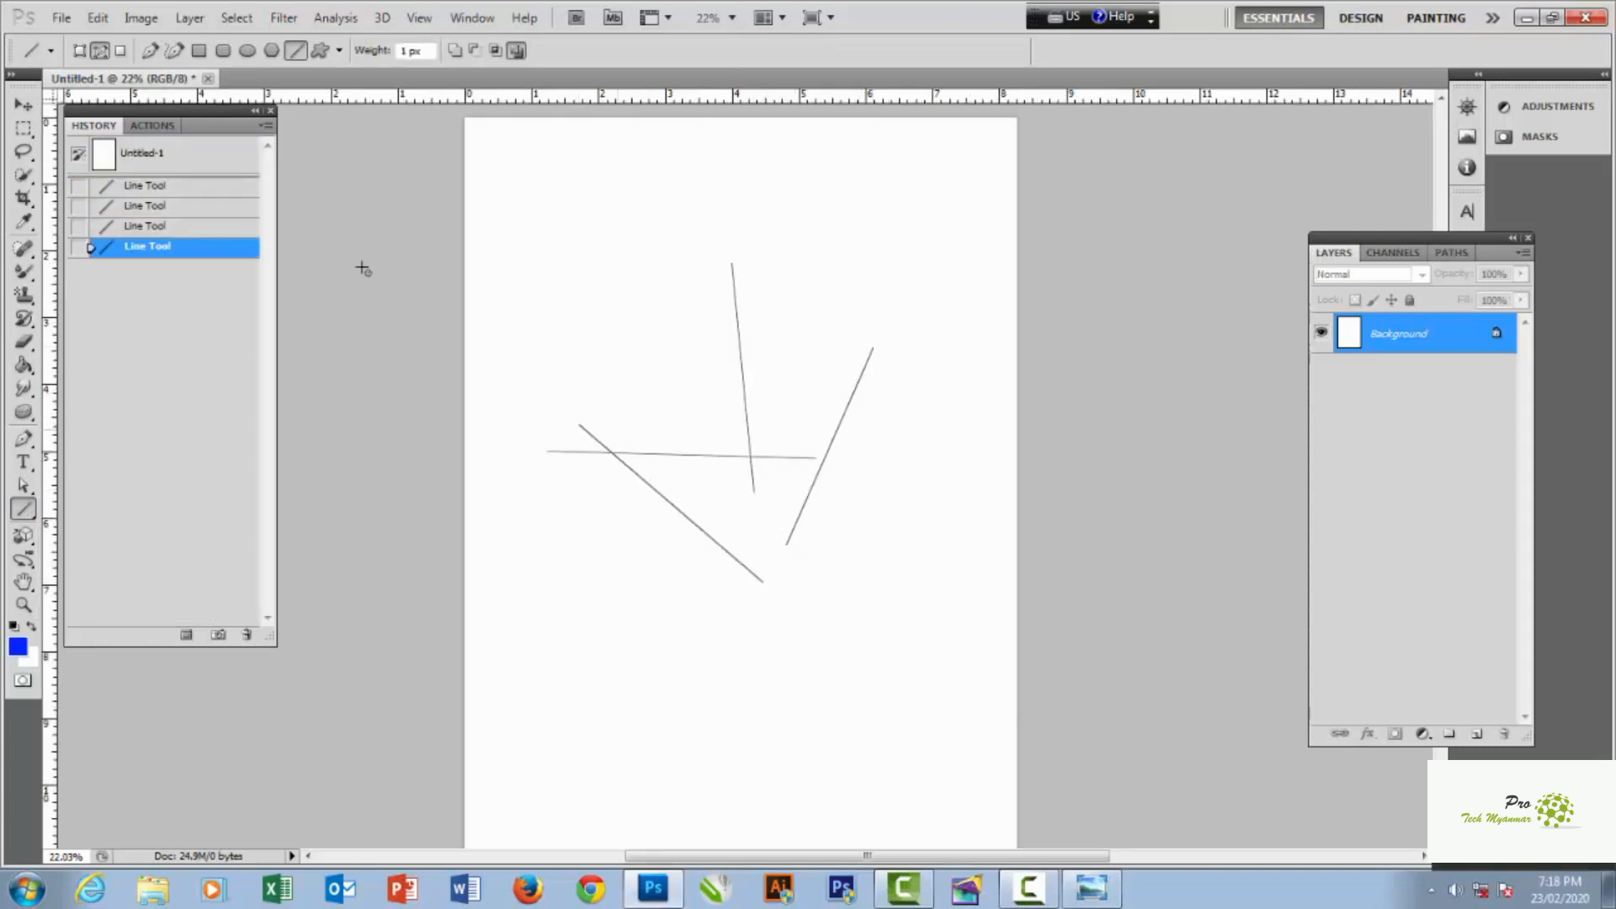
- Revert to the opening snapshot and draw two vertical 1 px line paths with two horizontal ones below them
{"action": "left_click", "coordinate": [205, 157]}
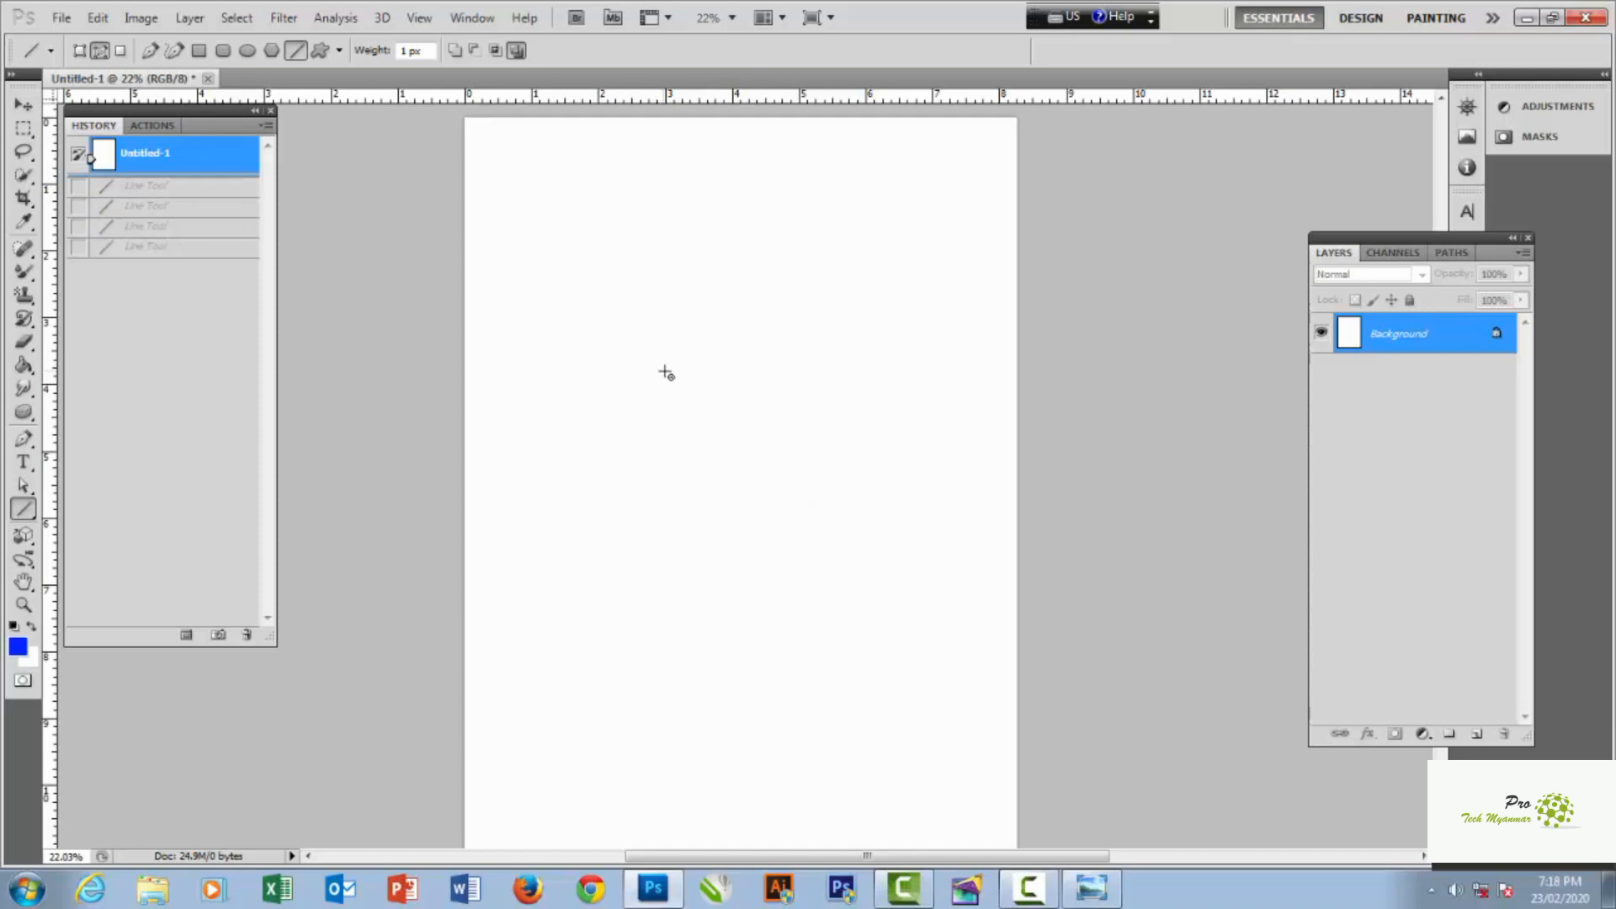
{"action": "left_click_drag", "start_coordinate": [655, 303], "coordinate": [655, 506]}
{"action": "left_click_drag", "start_coordinate": [712, 292], "coordinate": [713, 528]}
{"action": "left_click_drag", "start_coordinate": [523, 579], "coordinate": [864, 579]}
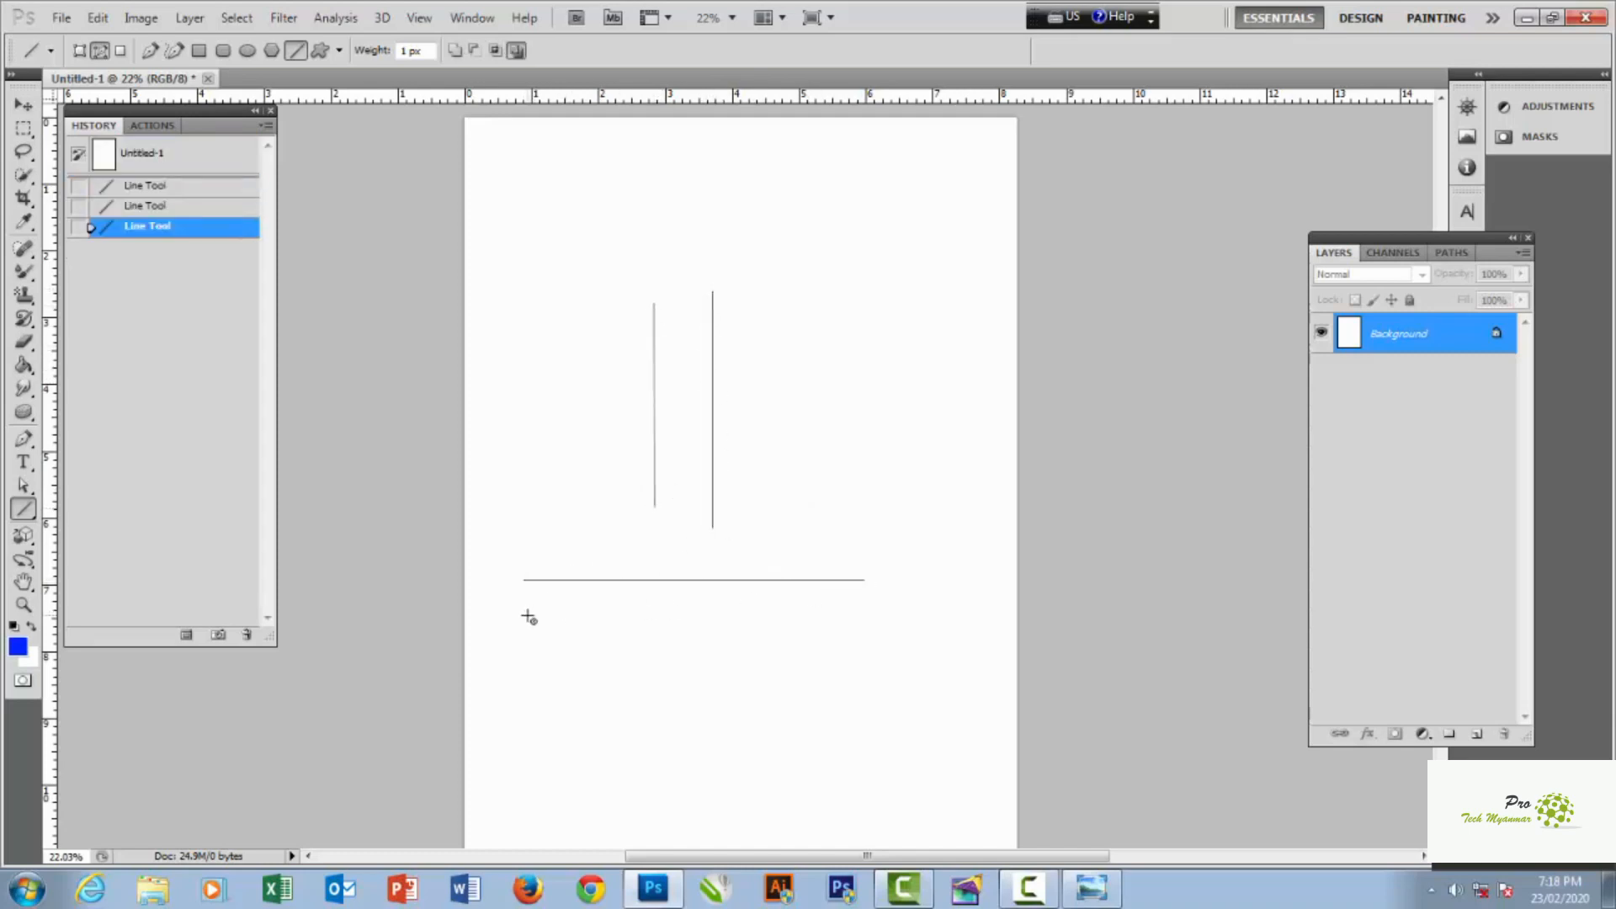
{"action": "left_click_drag", "start_coordinate": [529, 617], "coordinate": [901, 616]}
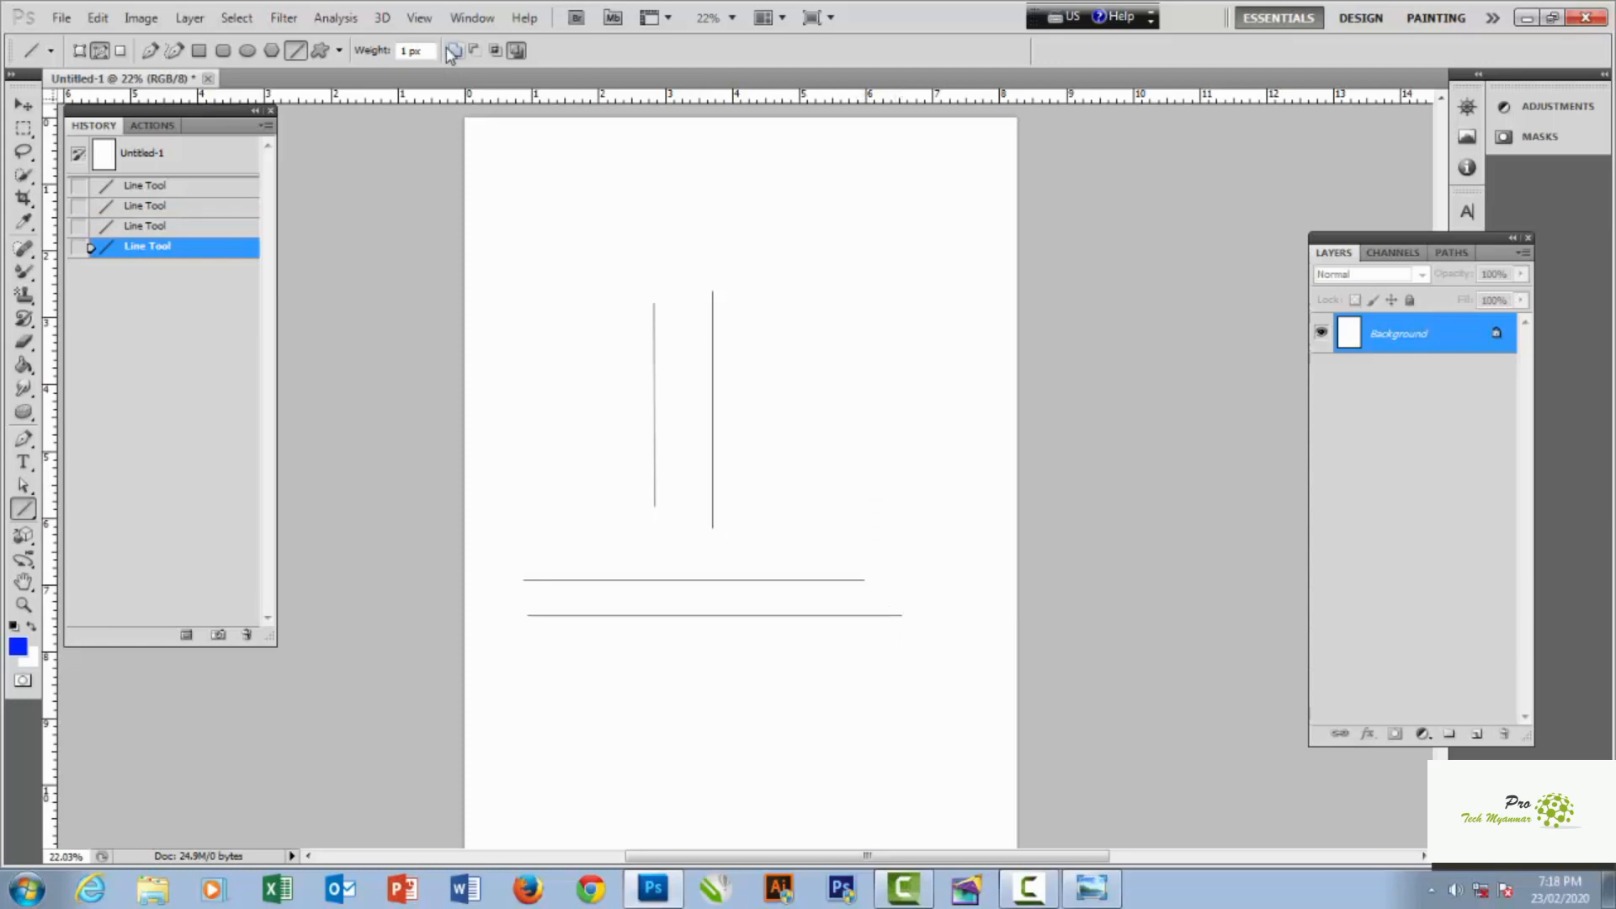
- Set the line weight to 5 in with the add-to-path-area option and draw three thick slanted line paths near the page's upper half
{"action": "left_click", "coordinate": [452, 52]}
{"action": "left_click", "coordinate": [368, 52]}
{"action": "type", "text": "5 in"}
{"action": "left_click_drag", "start_coordinate": [666, 241], "coordinate": [740, 281]}
{"action": "left_click_drag", "start_coordinate": [789, 332], "coordinate": [825, 377]}
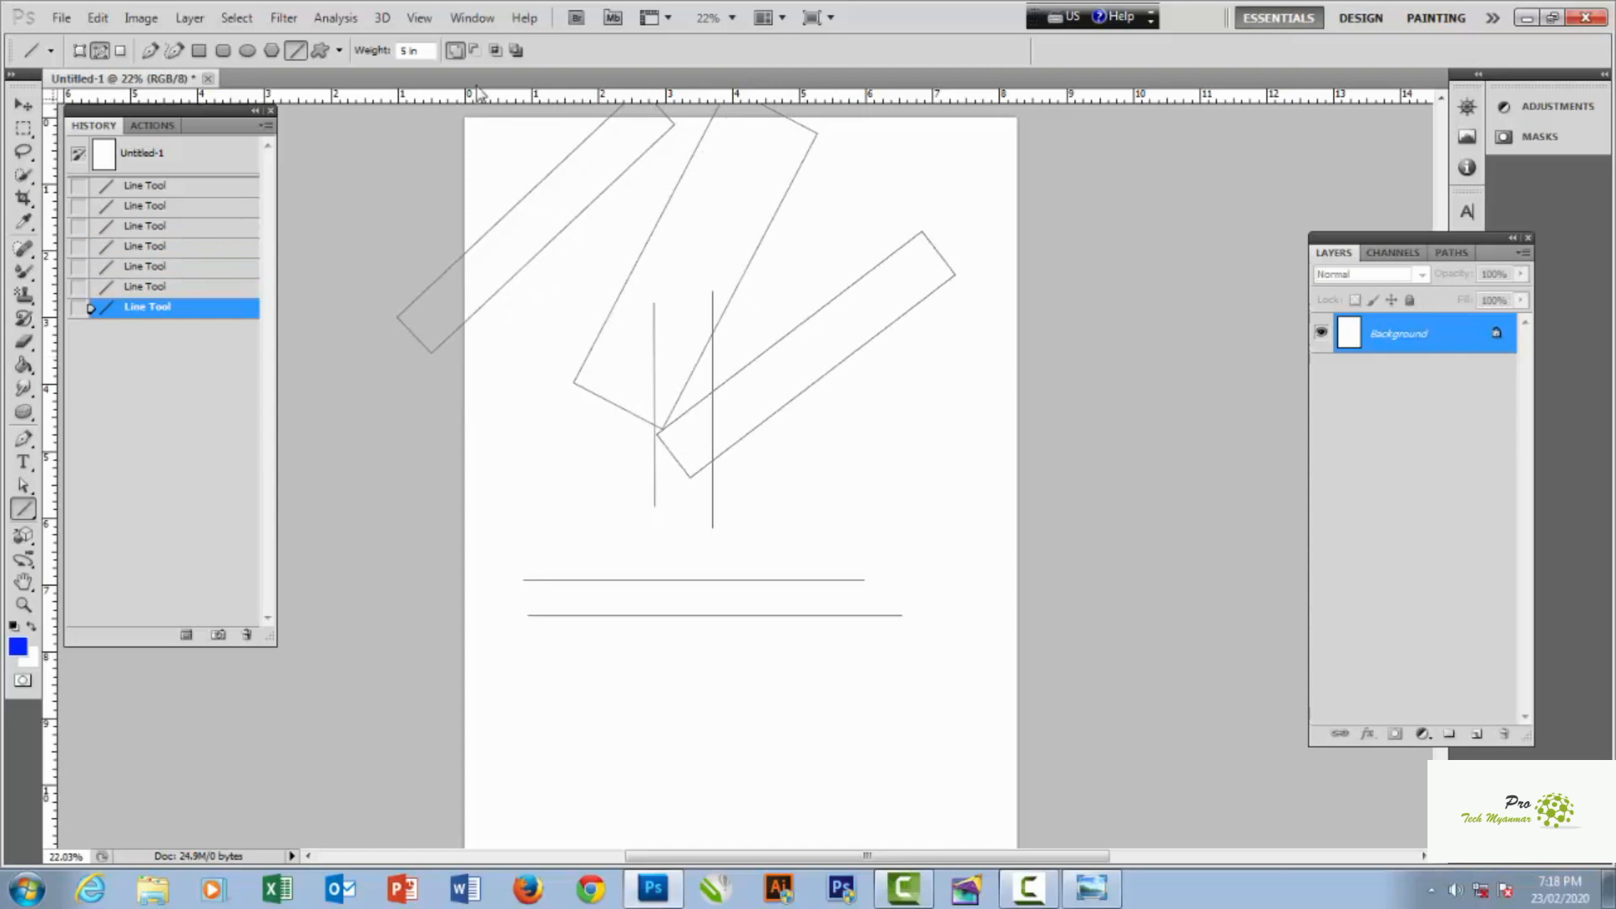
- Set the line weight to 1 in, revert to the opening snapshot, and draw one thick diagonal line path
{"action": "left_click_drag", "start_coordinate": [428, 50], "coordinate": [349, 48]}
{"action": "type", "text": "1"}
{"action": "left_click", "coordinate": [226, 158]}
{"action": "left_click_drag", "start_coordinate": [624, 308], "coordinate": [819, 460]}
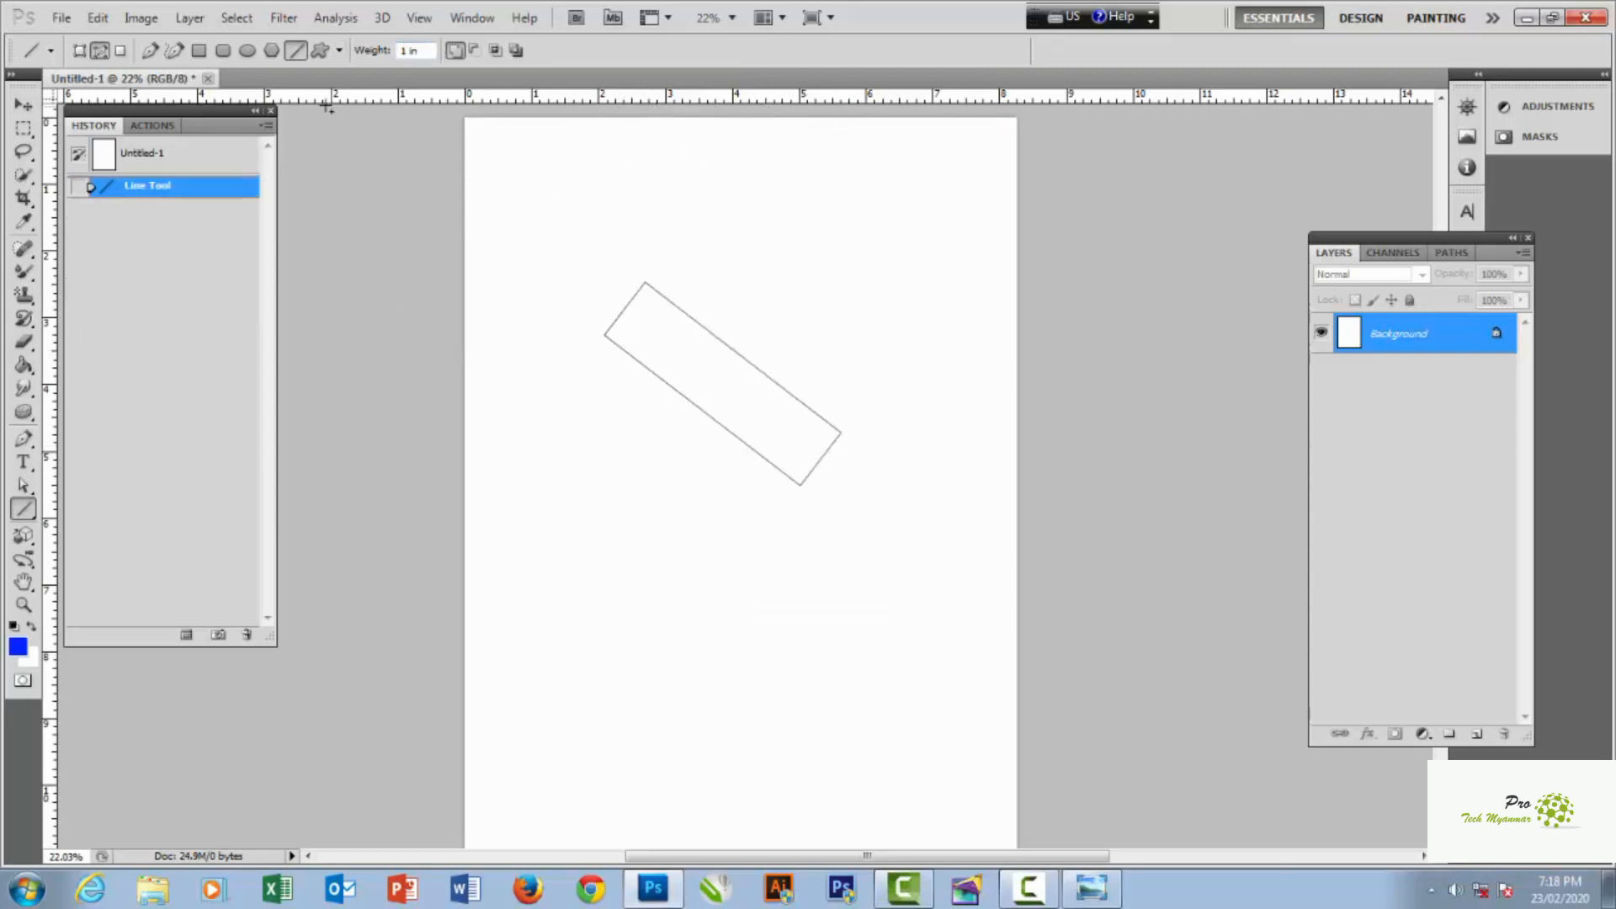
- Set the line weight to 1 px, undo the thick line, and draw five thin line paths at different angles
{"action": "left_click_drag", "start_coordinate": [420, 55], "coordinate": [348, 48]}
{"action": "type", "text": "1"}
{"action": "key", "text": "ctrl+z"}
{"action": "left_click_drag", "start_coordinate": [733, 346], "coordinate": [816, 461]}
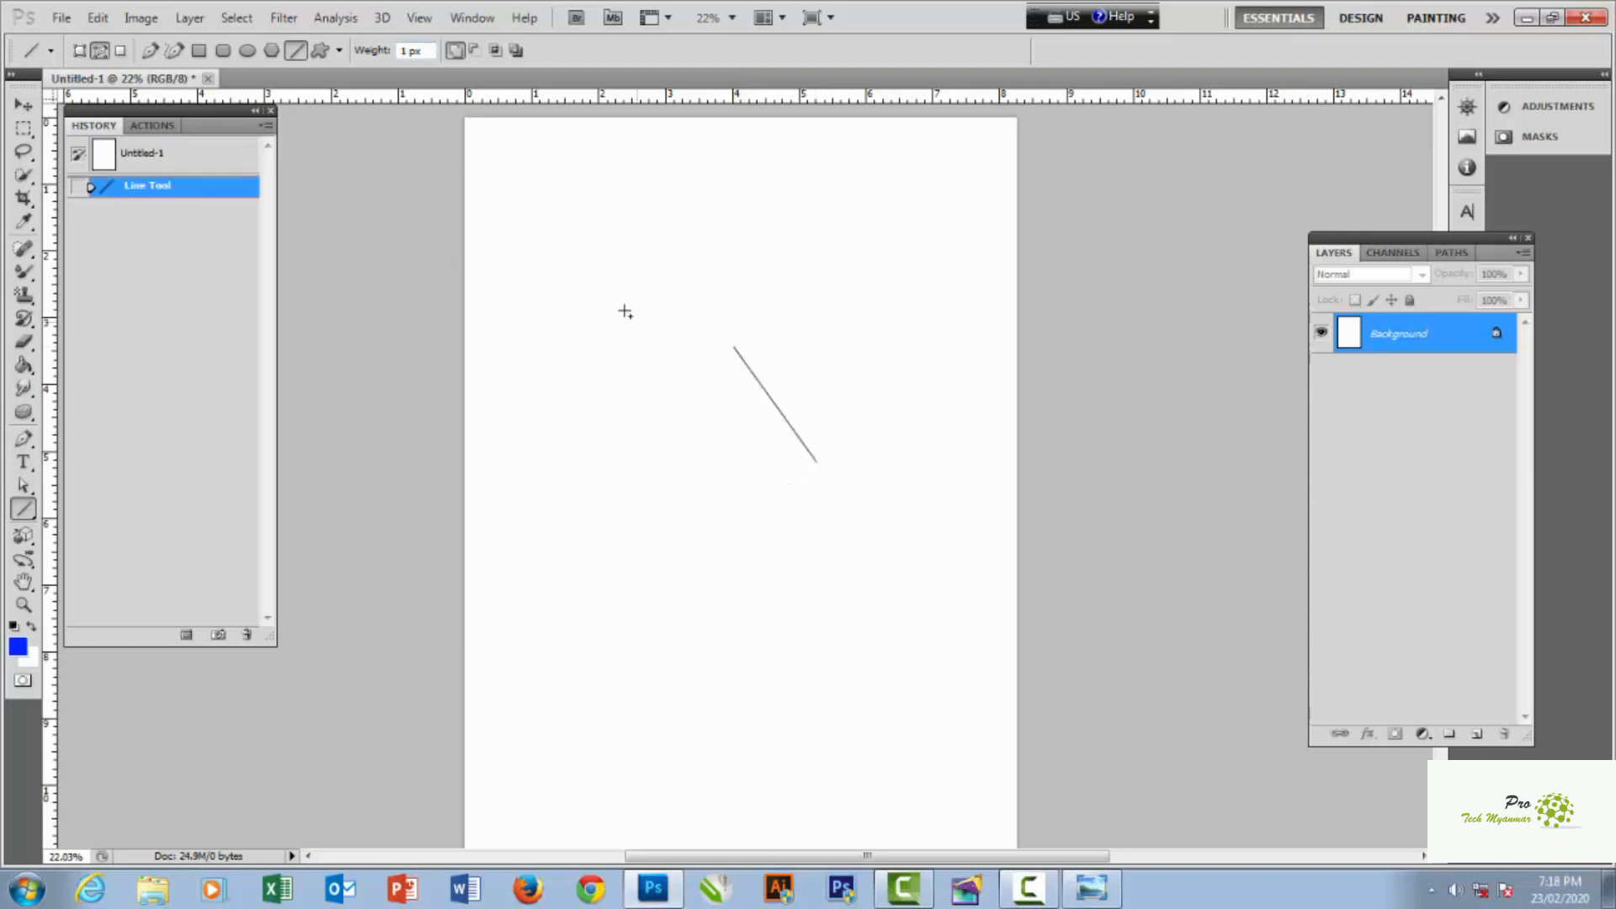
{"action": "left_click_drag", "start_coordinate": [627, 315], "coordinate": [767, 515]}
{"action": "mouse_move", "coordinate": [558, 468]}
{"action": "left_mouse_down"}
{"action": "mouse_move", "coordinate": [878, 363]}
{"action": "mouse_move", "coordinate": [901, 531]}
{"action": "left_mouse_up"}
{"action": "left_click_drag", "start_coordinate": [630, 596], "coordinate": [891, 556]}
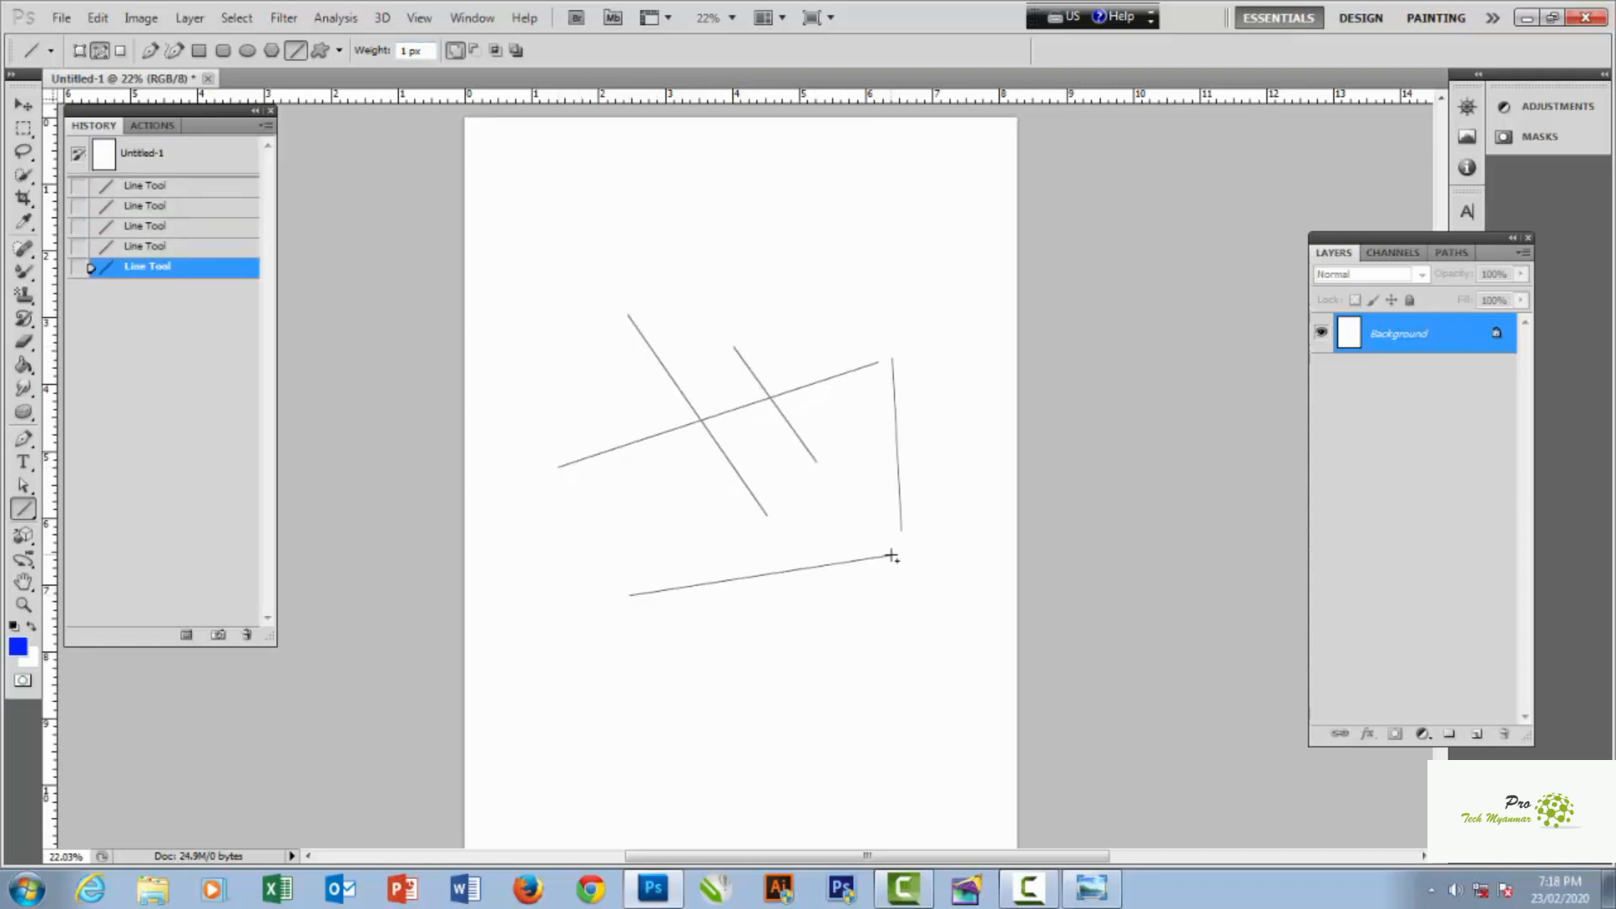
- Revert to the opening snapshot, switch briefly to the Custom Shape tool, and return to the Line tool
{"action": "left_click", "coordinate": [200, 162]}
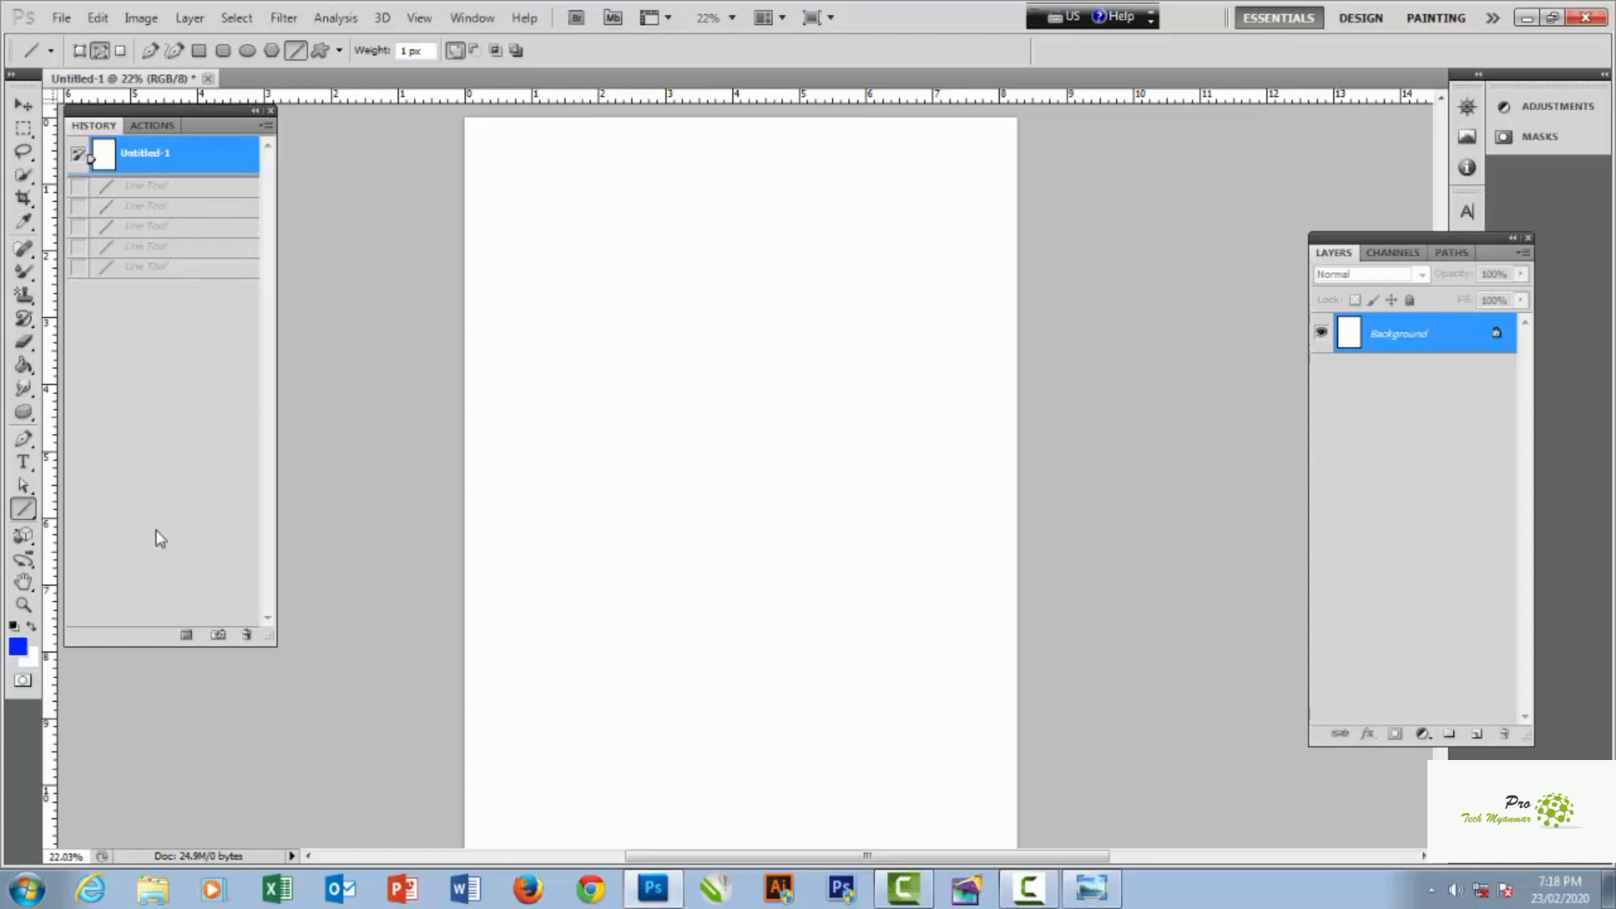
{"action": "right_click", "coordinate": [21, 515]}
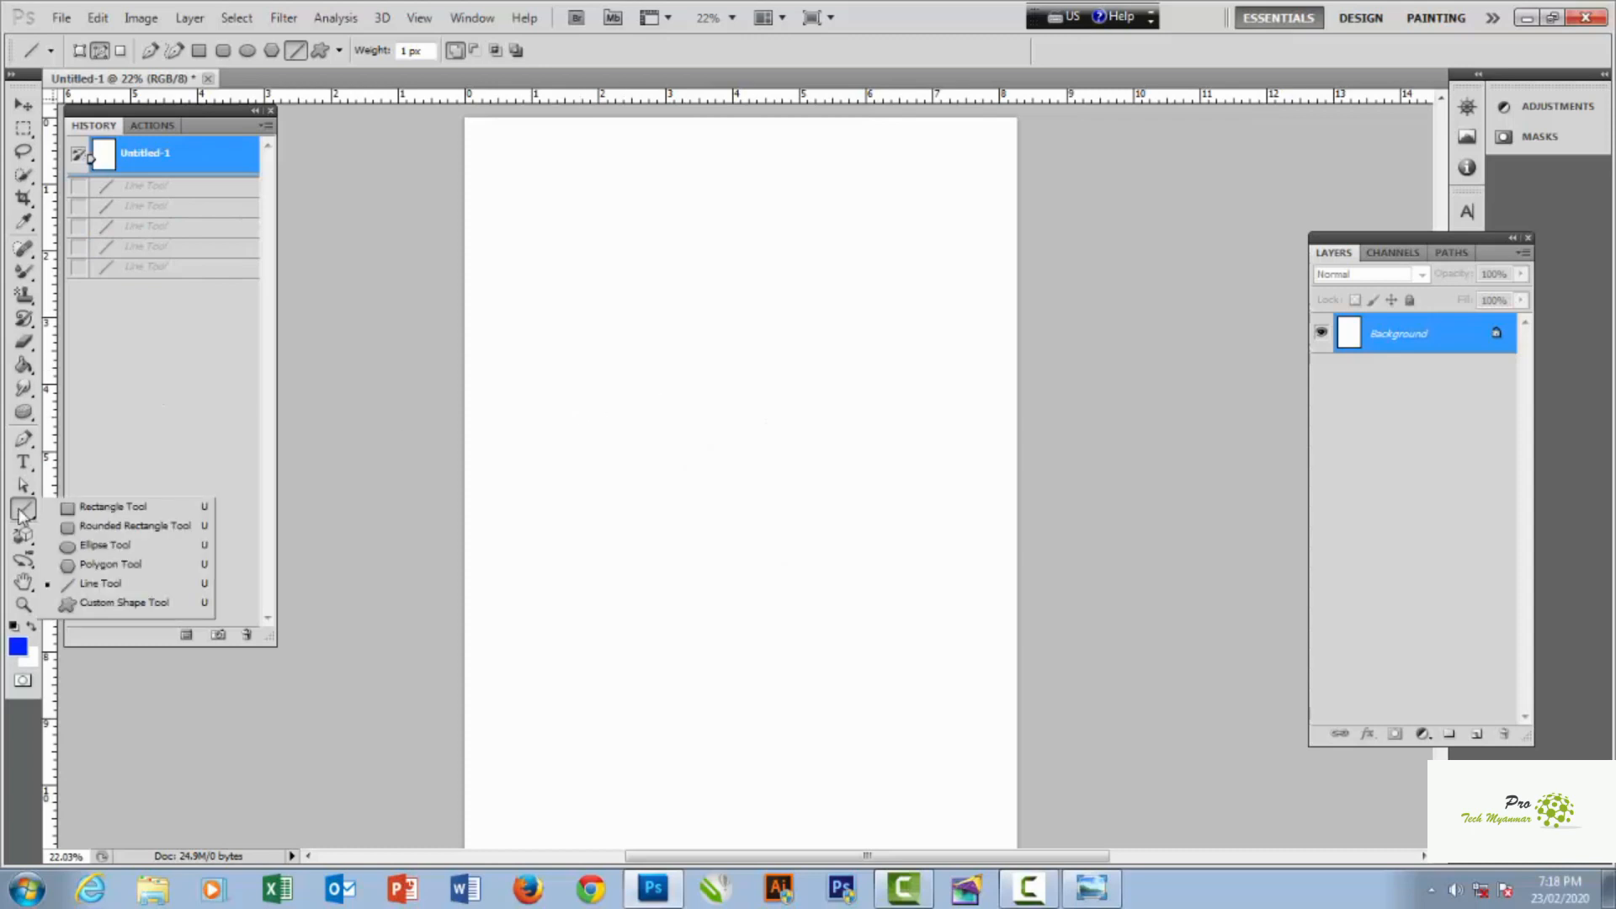
{"action": "left_click", "coordinate": [128, 615]}
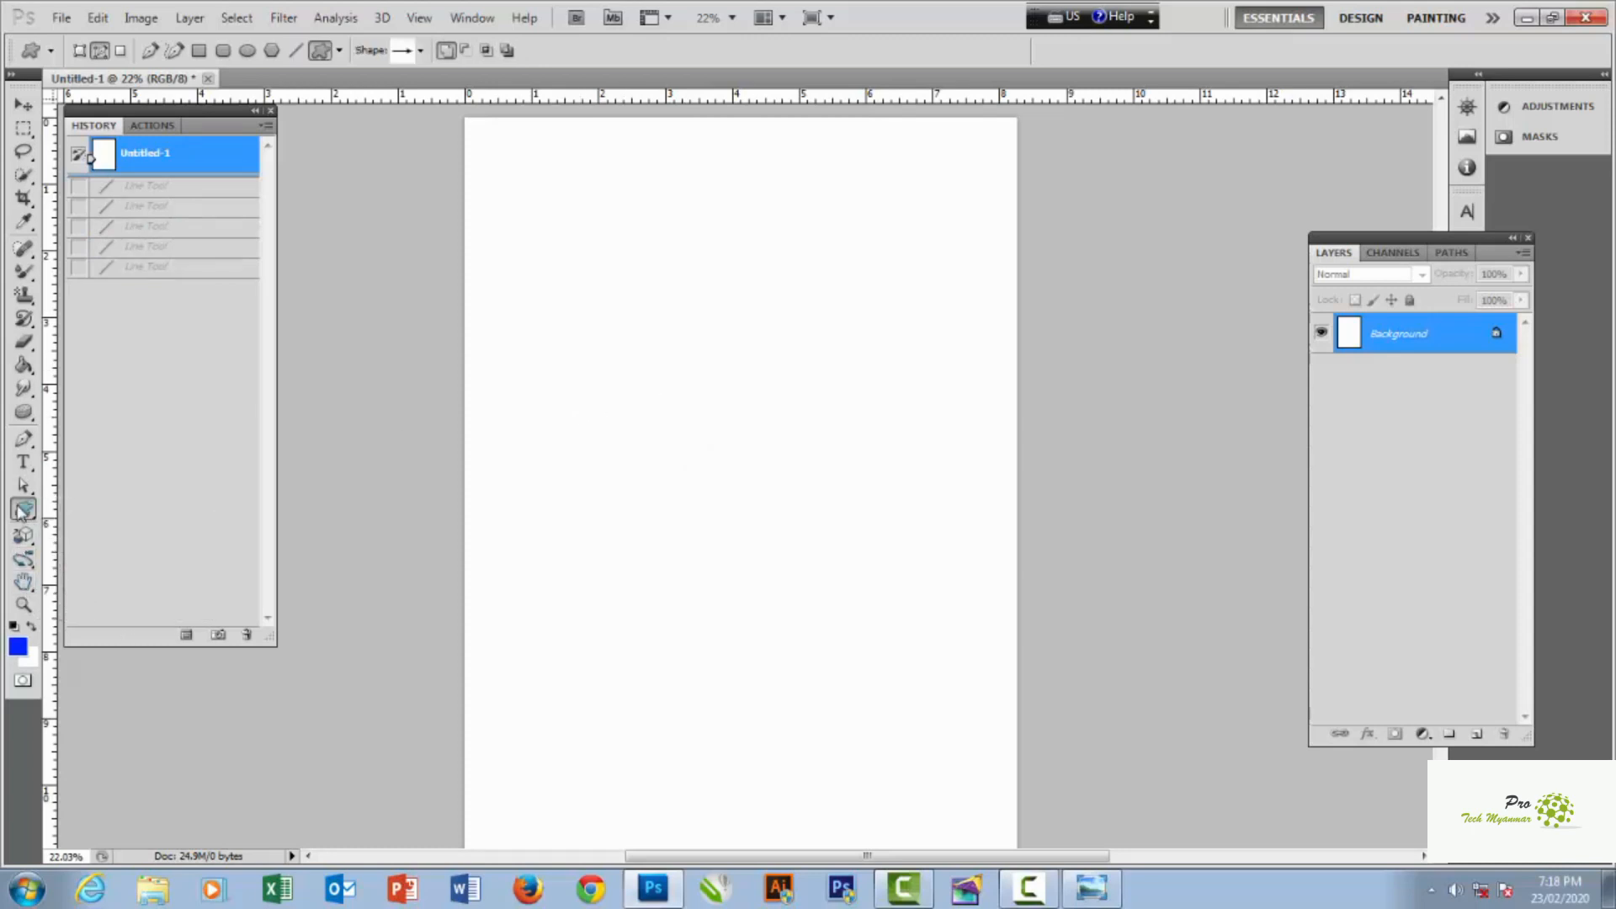
{"action": "right_click", "coordinate": [23, 509]}
{"action": "left_click", "coordinate": [126, 589]}
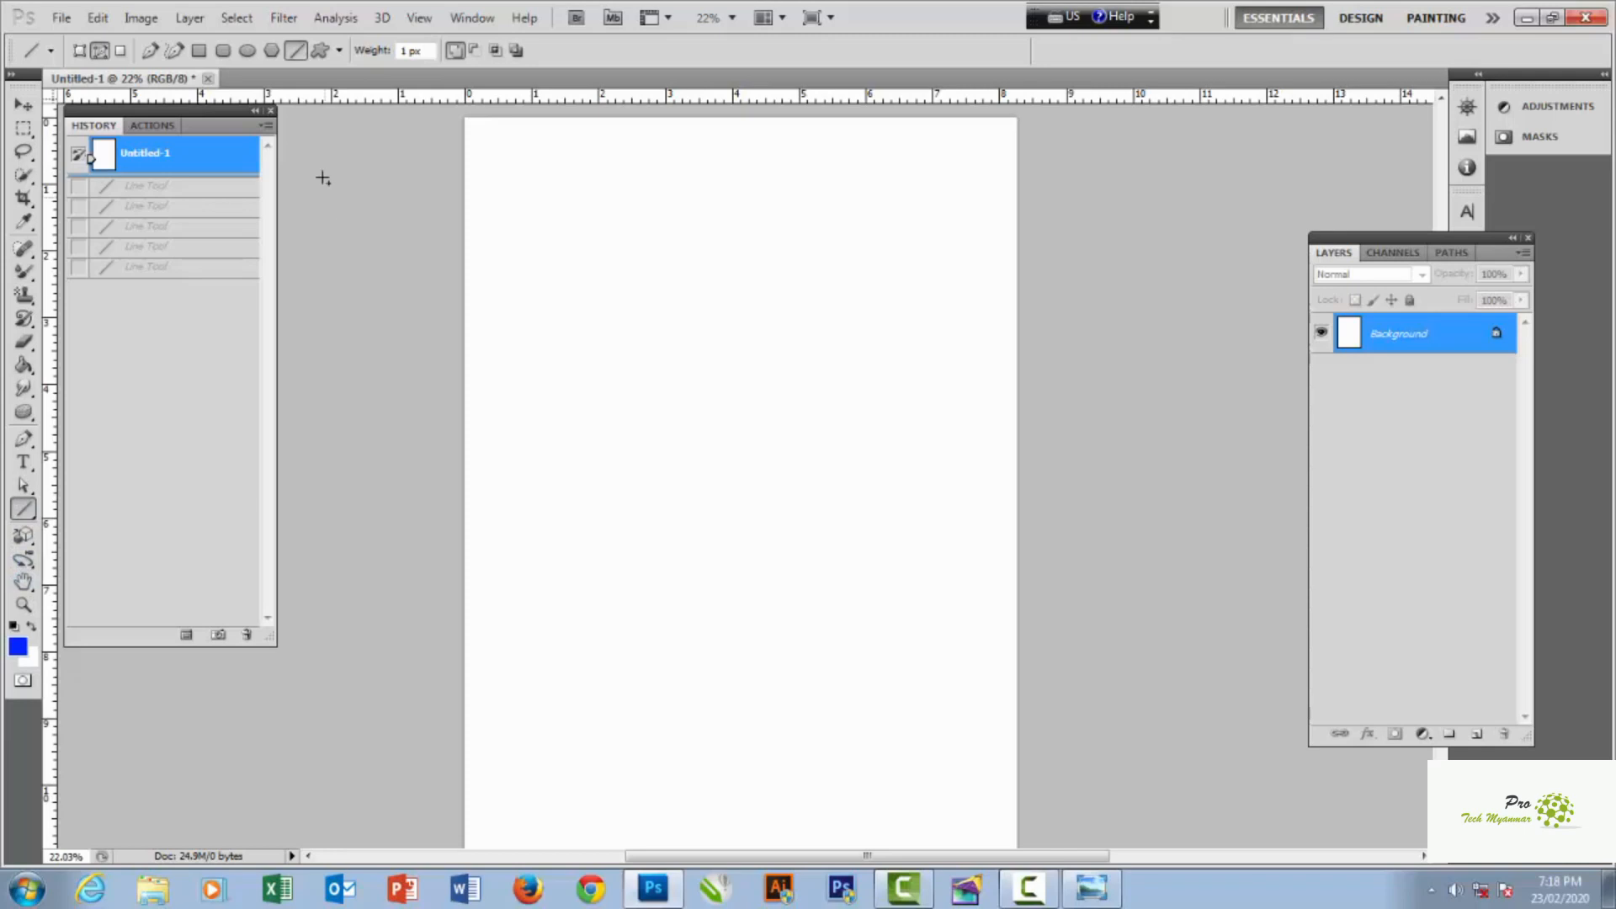
- Set the Line tool to draw shape layers and view its arrowhead options
{"action": "left_click", "coordinate": [78, 51]}
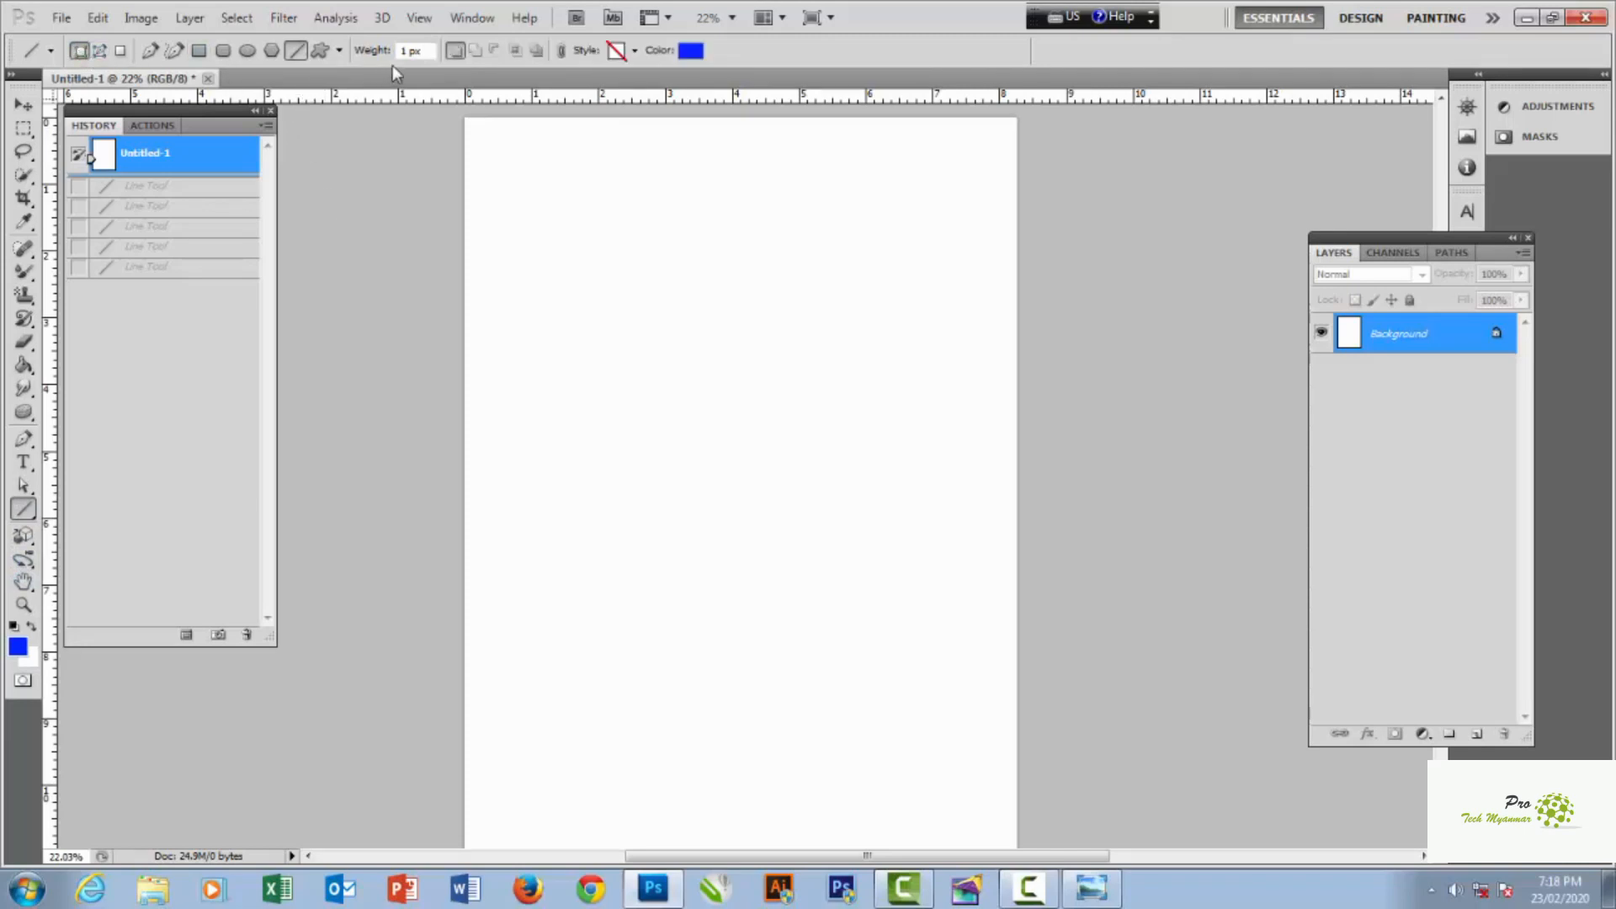
{"action": "left_click", "coordinate": [338, 52]}
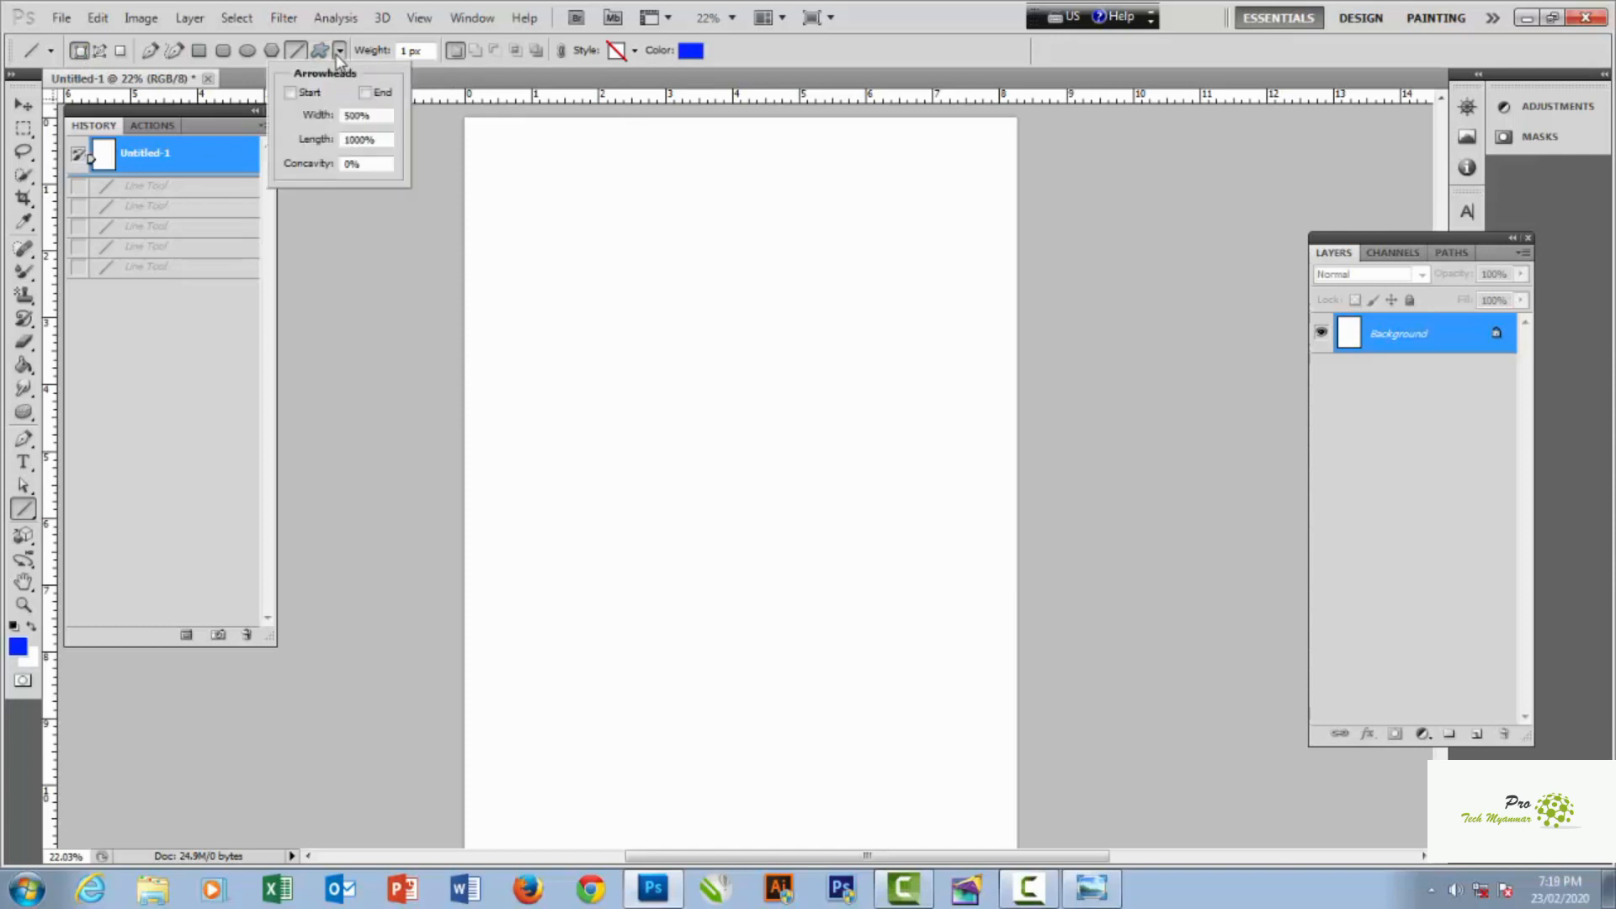
{"action": "left_click", "coordinate": [337, 51]}
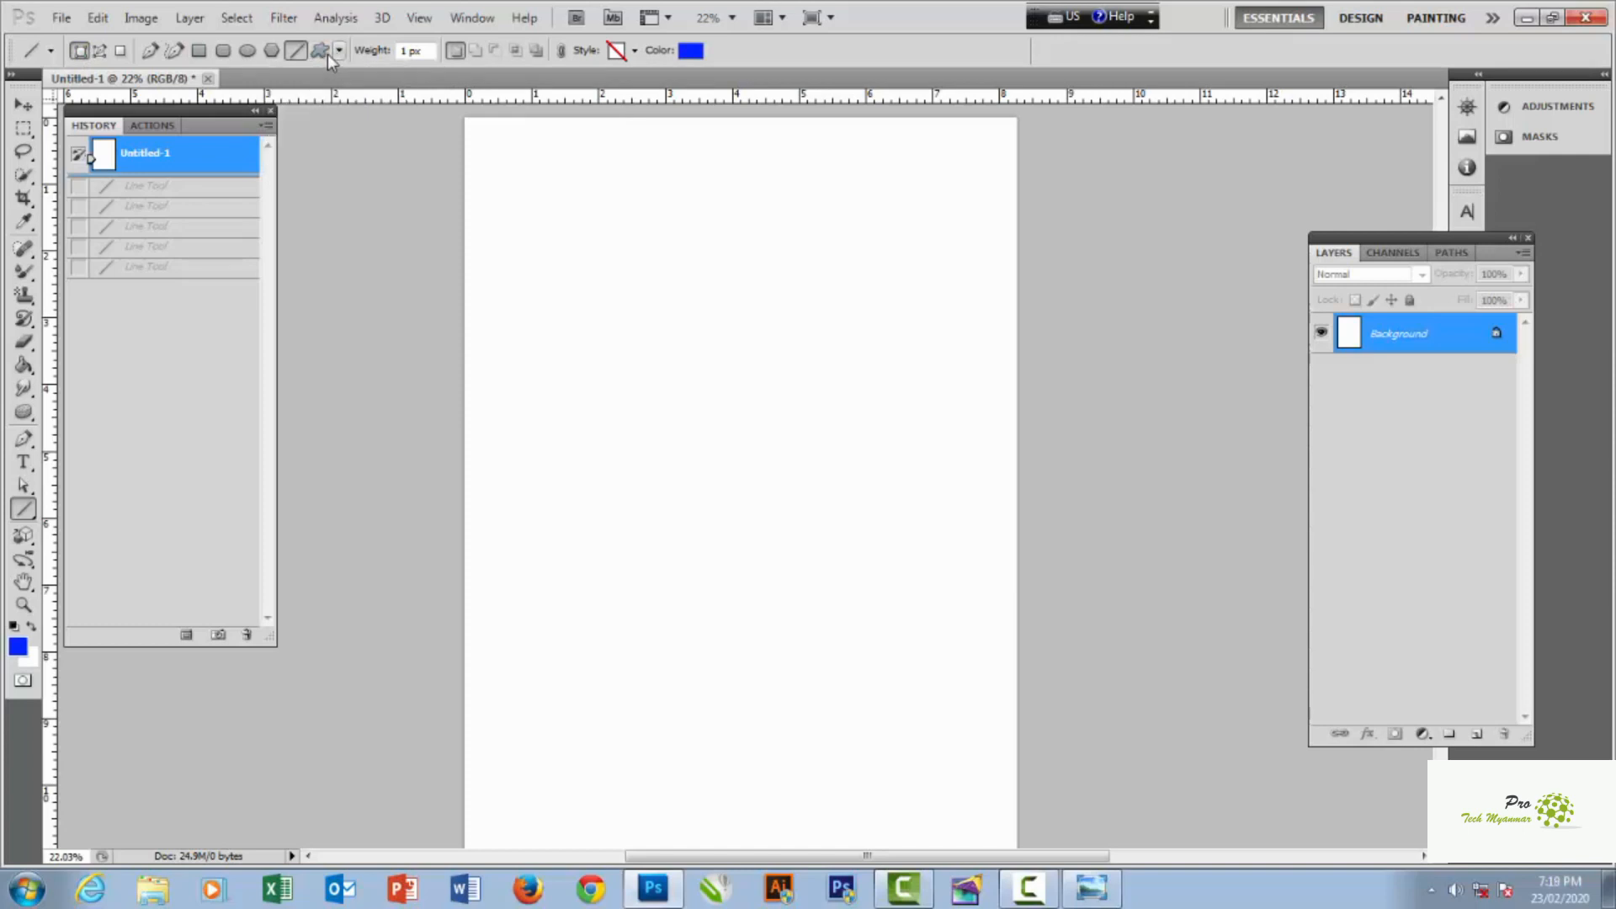
- Activate the Custom Shape tool, enlarge its shape picker and browse the available shapes
{"action": "right_click", "coordinate": [22, 506]}
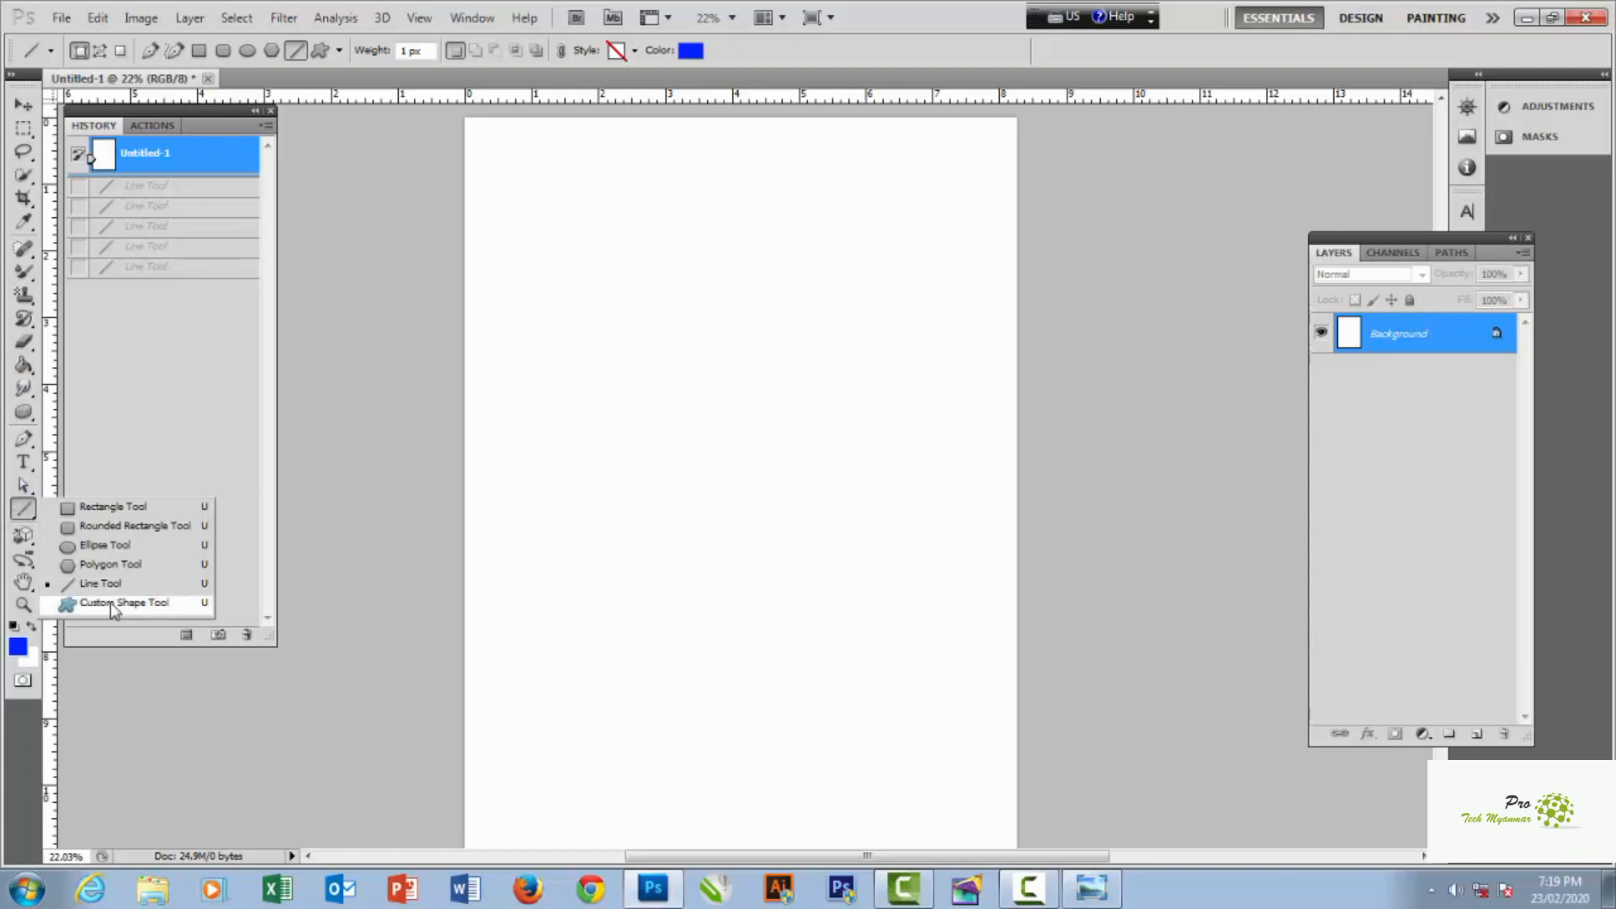
{"action": "left_click", "coordinate": [126, 614]}
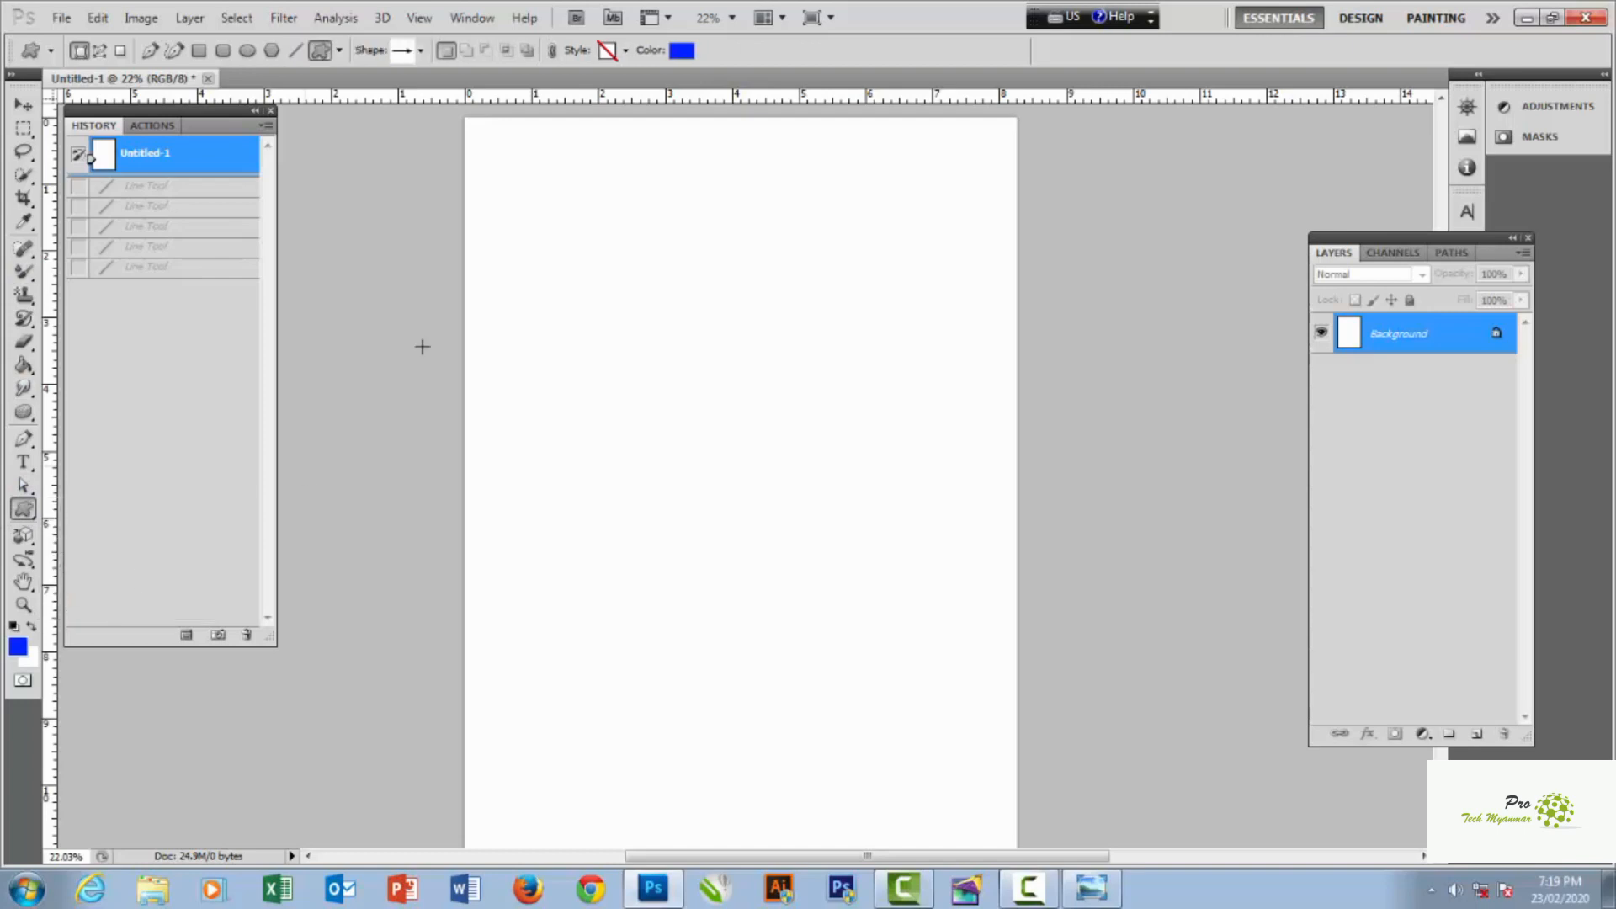
{"action": "left_click", "coordinate": [420, 51]}
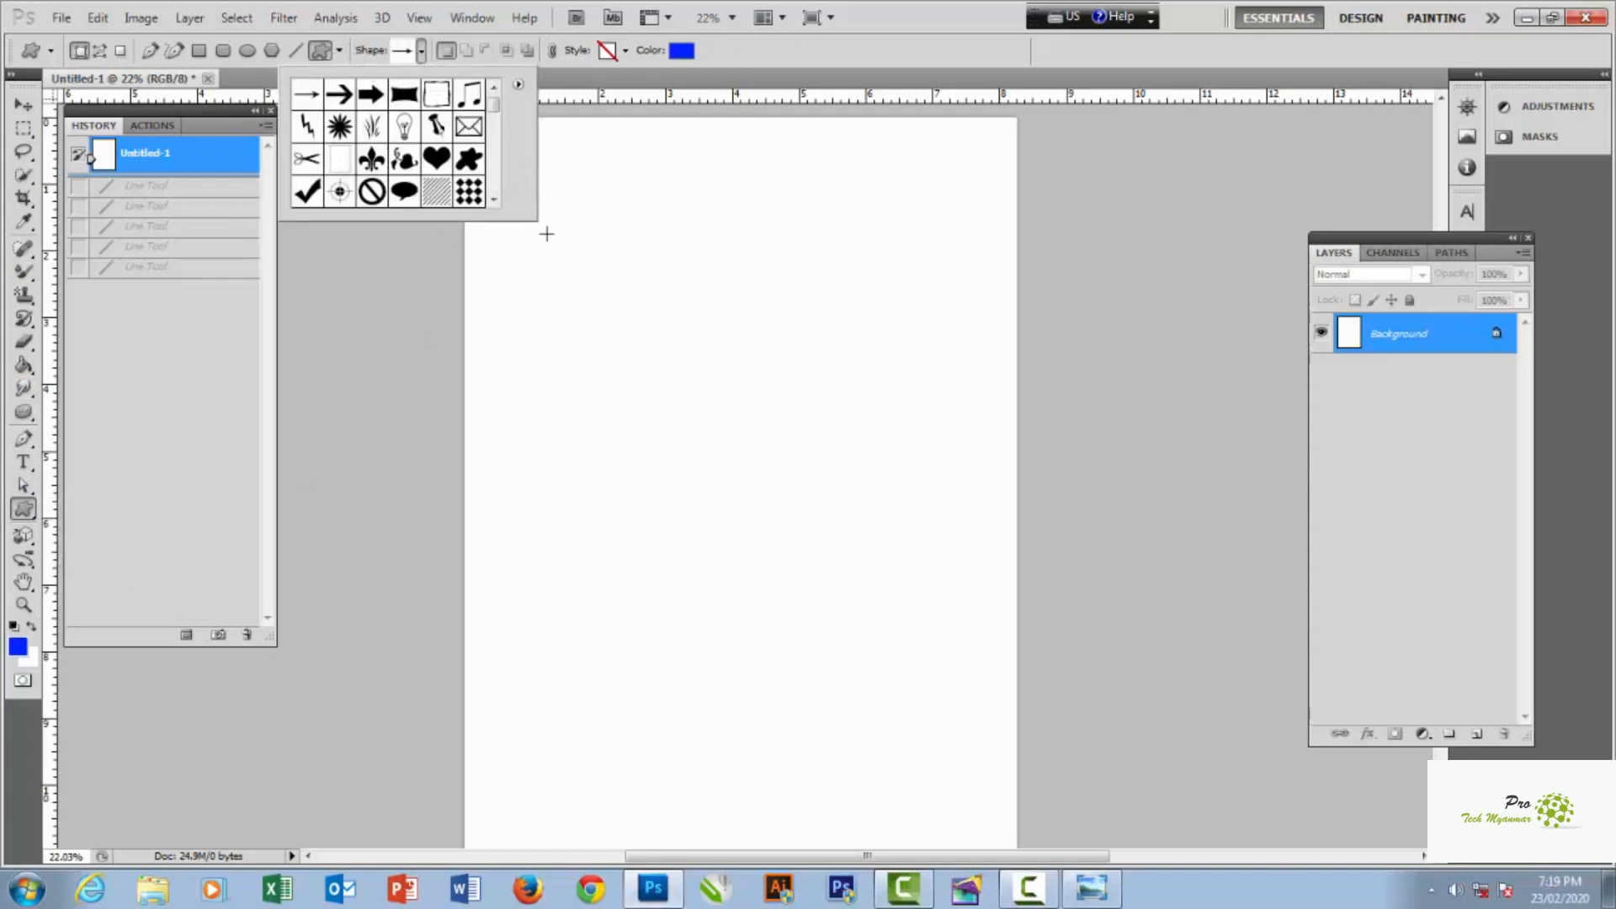
{"action": "left_click_drag", "start_coordinate": [531, 215], "coordinate": [926, 533]}
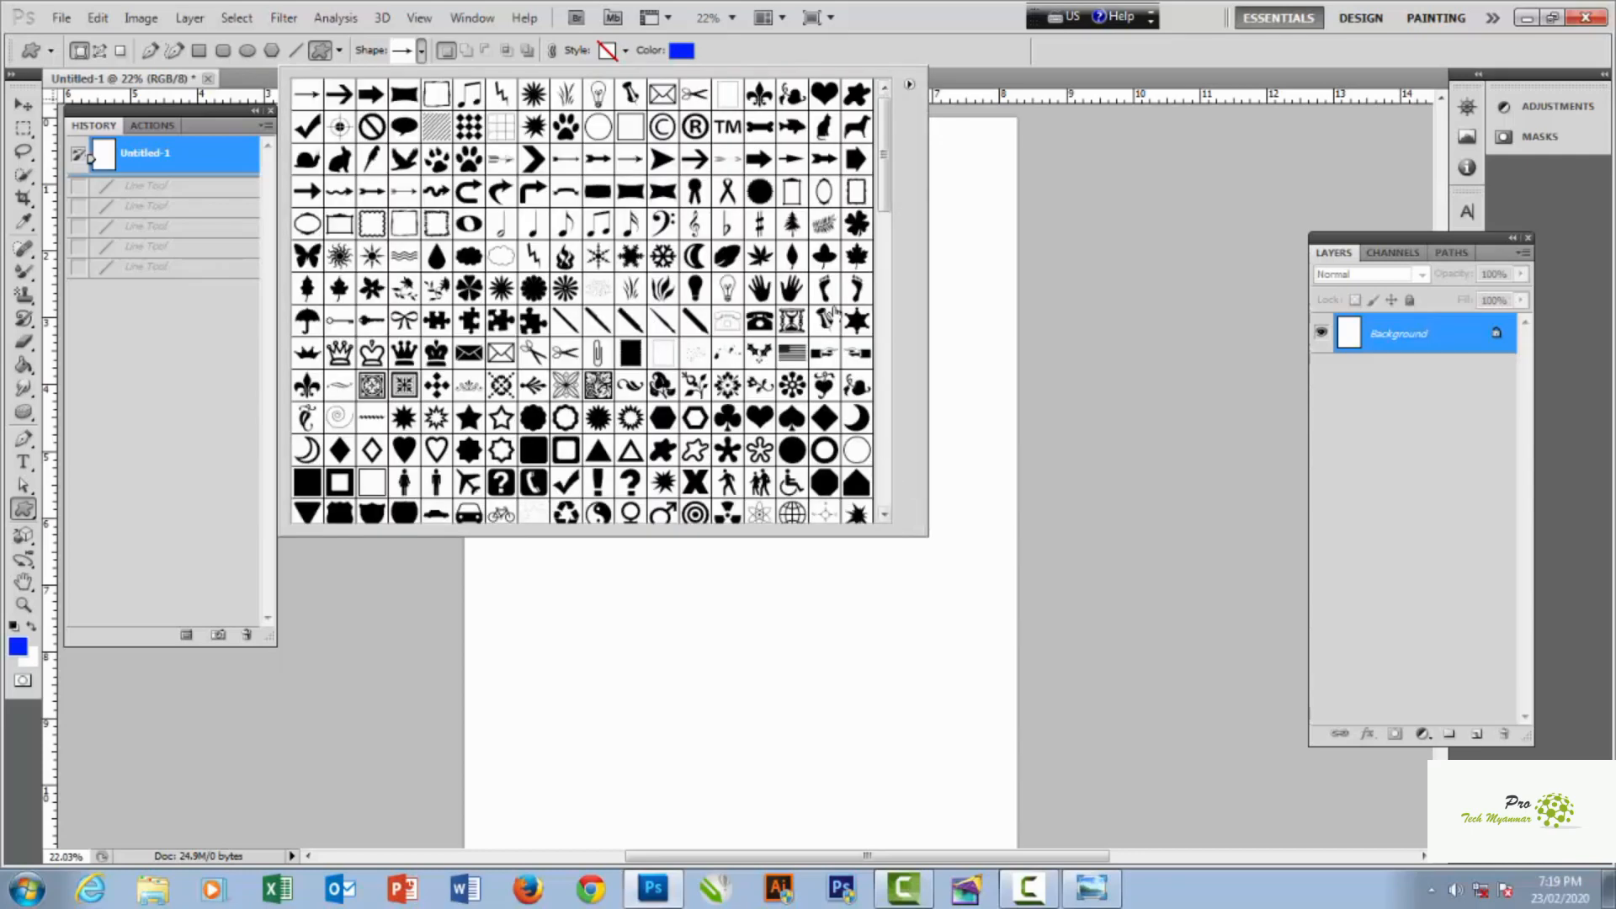
{"action": "scroll", "coordinate": [834, 313], "scroll_direction": "down", "scroll_amount": 3}
{"action": "scroll", "coordinate": [709, 346], "scroll_direction": "down", "scroll_amount": 2}
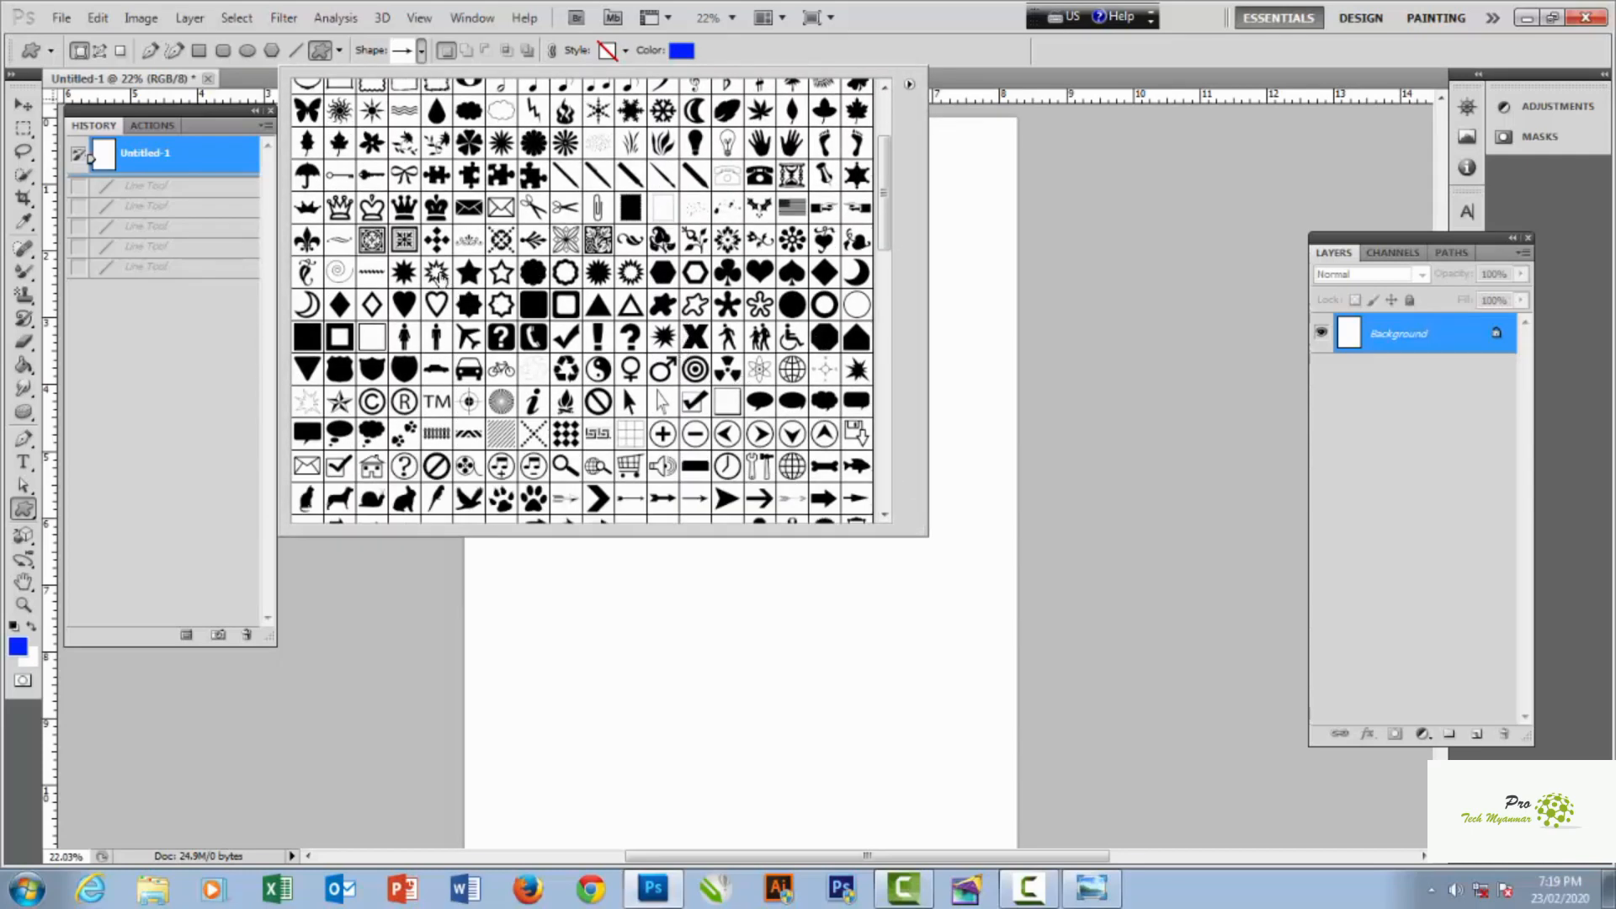
- Choose the solid heart shape and draw a tall blue heart near the middle of the page
{"action": "left_click", "coordinate": [407, 305]}
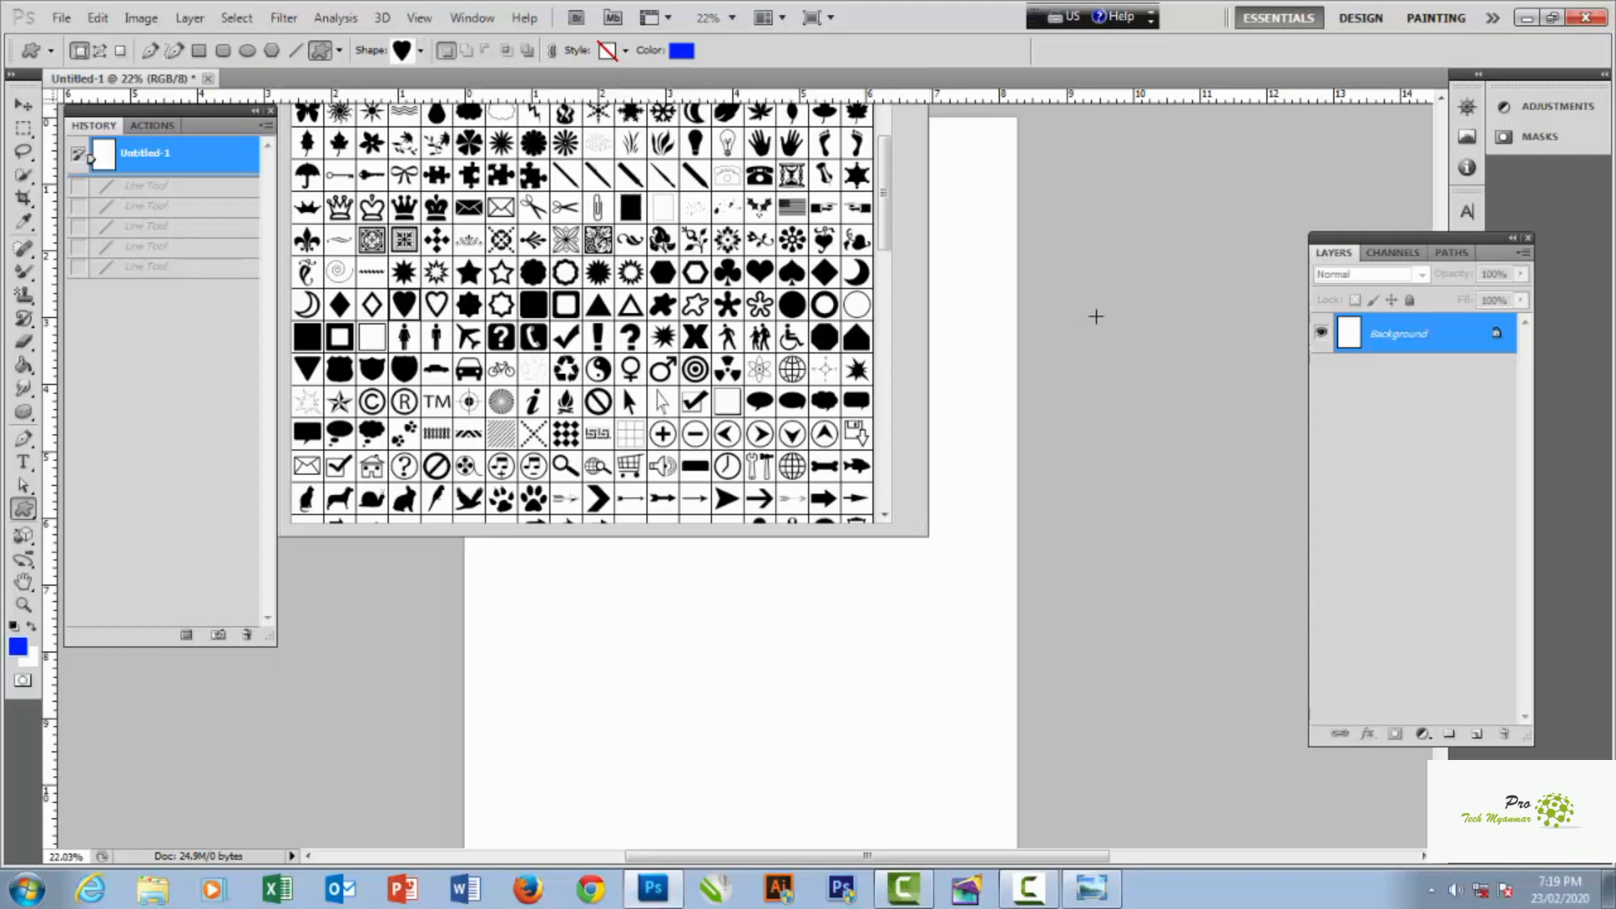
{"action": "left_click", "coordinate": [1093, 313]}
{"action": "left_click_drag", "start_coordinate": [620, 305], "coordinate": [804, 523]}
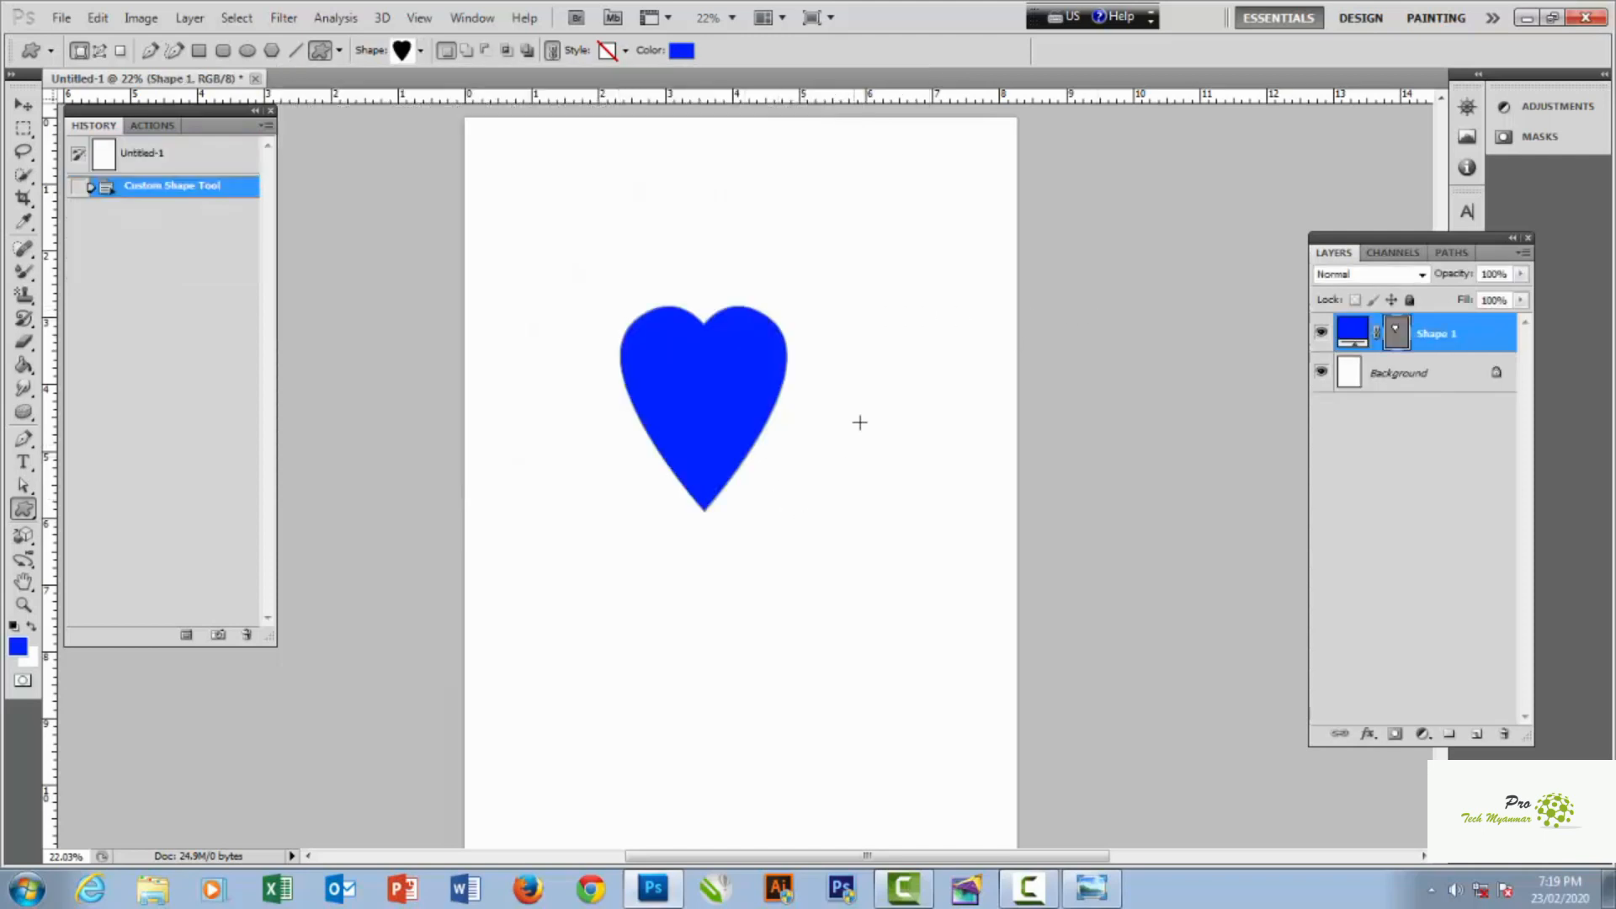
- Recolor the heart to red ff0030 and draw a second, smaller red heart just below it
{"action": "left_click", "coordinate": [682, 50]}
{"action": "left_click", "coordinate": [1235, 372]}
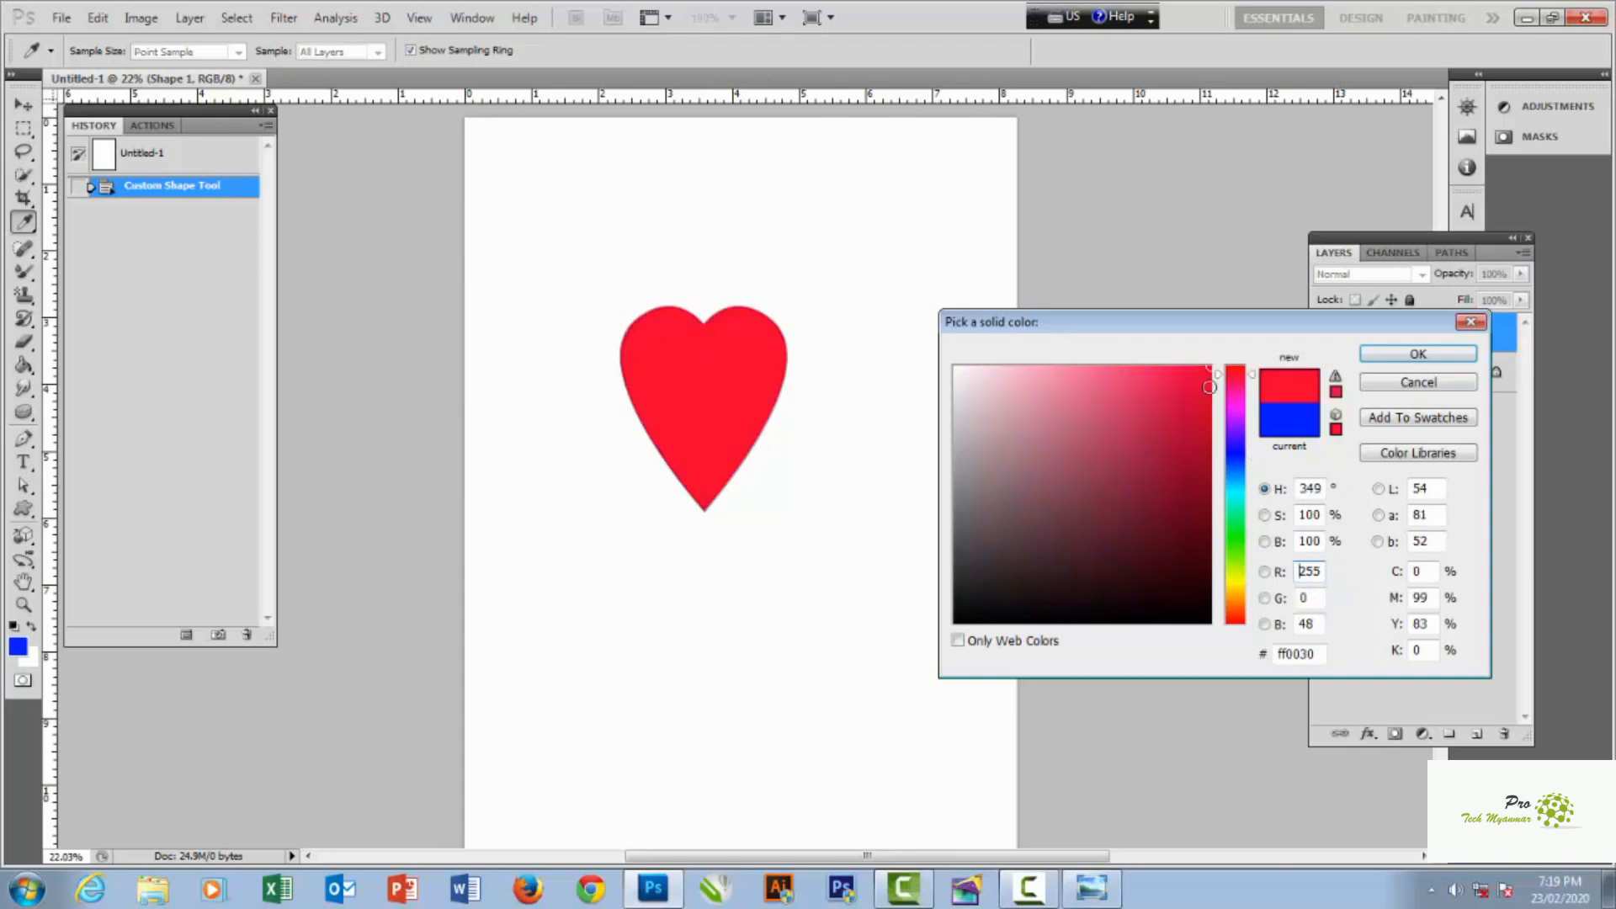
{"action": "left_click", "coordinate": [1419, 354]}
{"action": "left_click_drag", "start_coordinate": [642, 552], "coordinate": [791, 675]}
- Choose the five-petal flower outline shape and draw two red flowers above the large heart, one on each side
{"action": "left_click", "coordinate": [421, 51]}
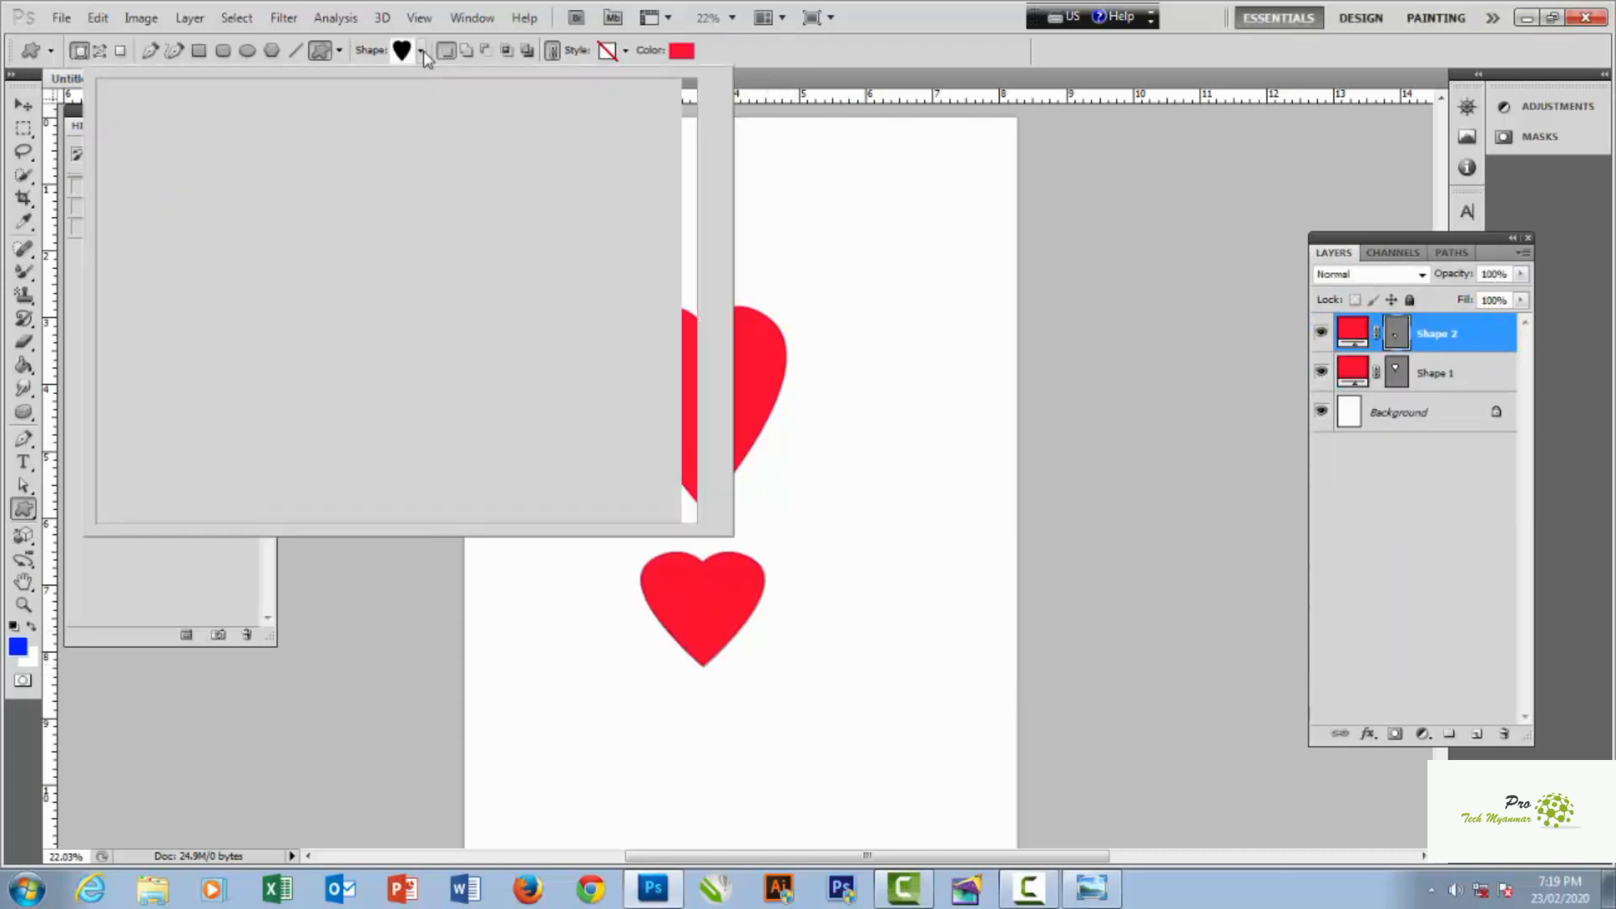
{"action": "left_click", "coordinate": [566, 305]}
{"action": "left_click", "coordinate": [842, 250]}
{"action": "left_click_drag", "start_coordinate": [794, 207], "coordinate": [920, 346]}
{"action": "left_click_drag", "start_coordinate": [498, 196], "coordinate": [612, 321]}
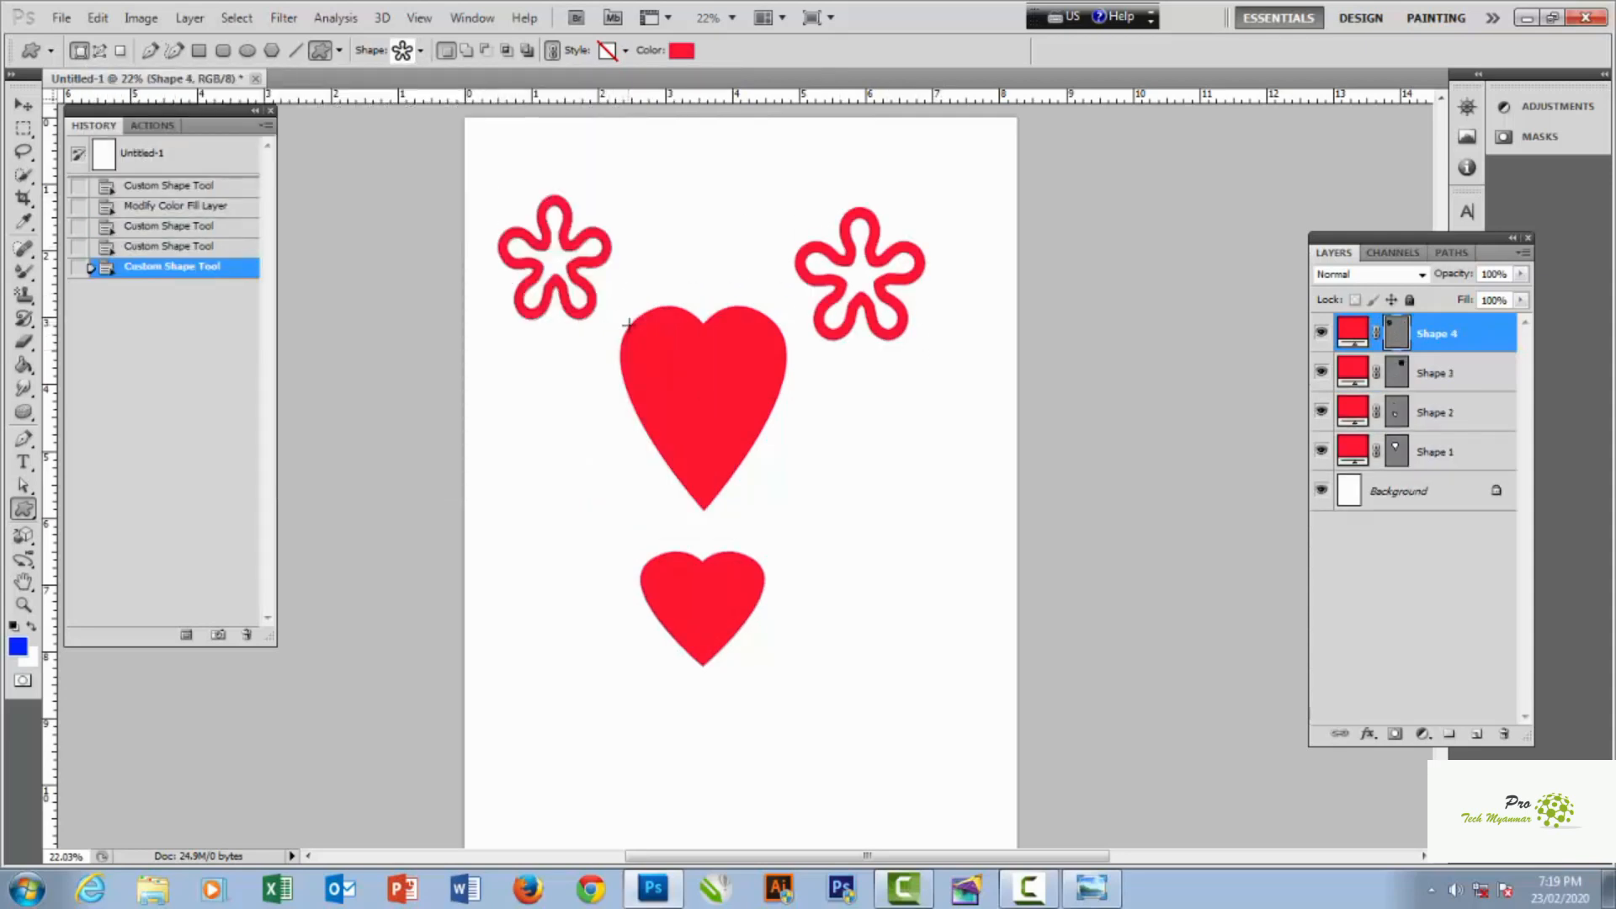
- Revert to the opening snapshot and append the Animals set to the Custom Shape picker
{"action": "left_click", "coordinate": [231, 165]}
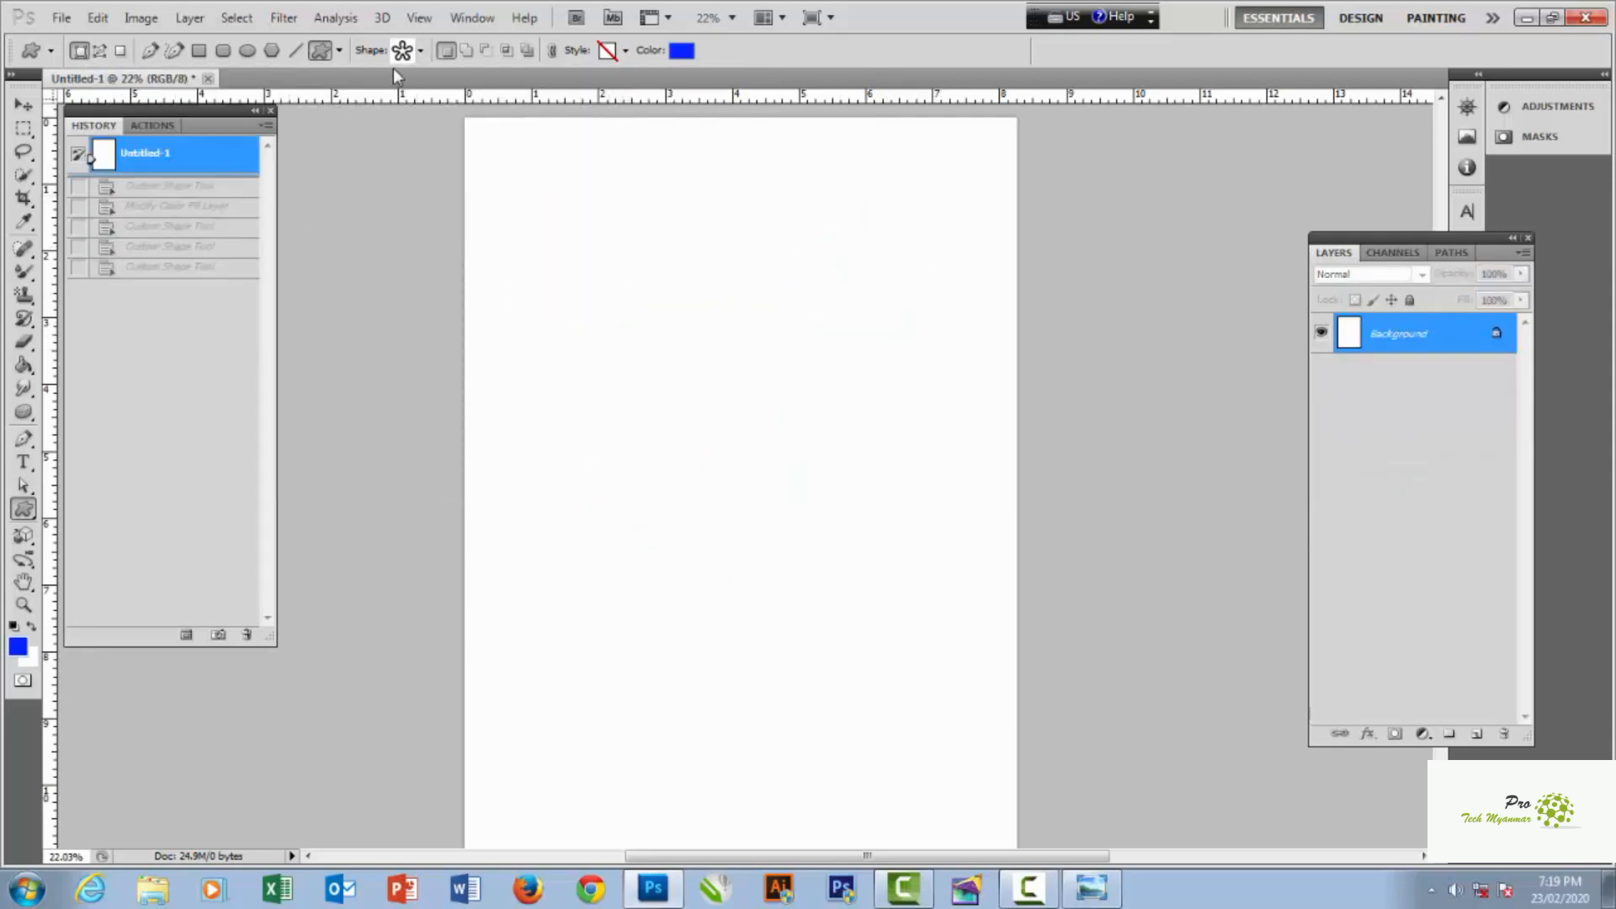
{"action": "right_click", "coordinate": [24, 508]}
{"action": "left_click", "coordinate": [126, 613]}
{"action": "left_click", "coordinate": [421, 53]}
{"action": "left_click", "coordinate": [715, 85]}
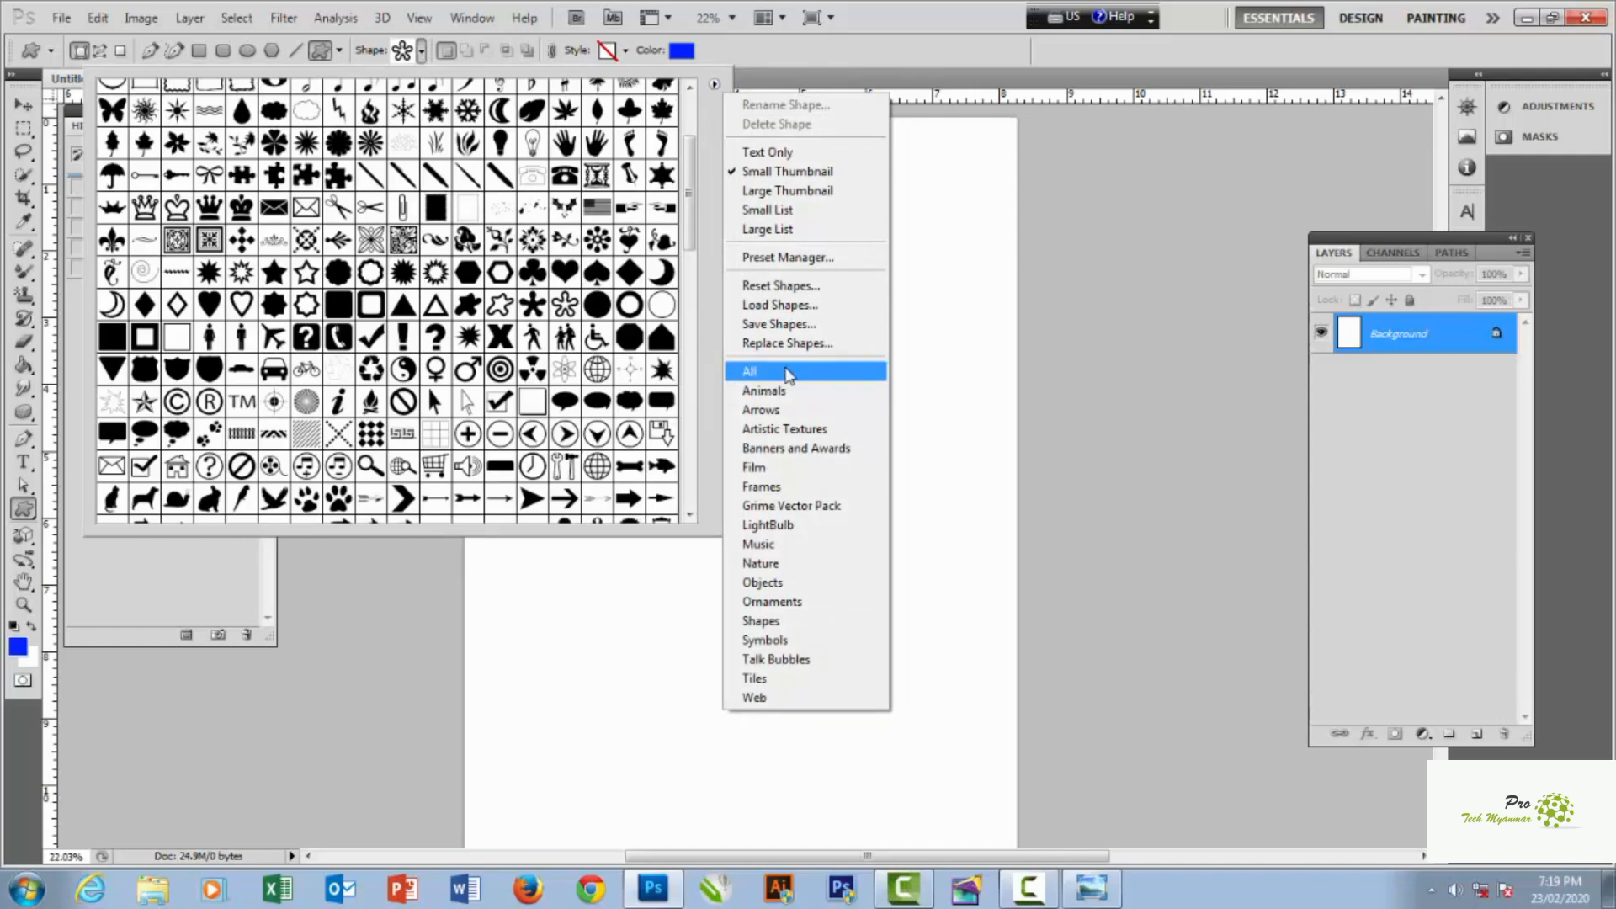
{"action": "left_click", "coordinate": [785, 393]}
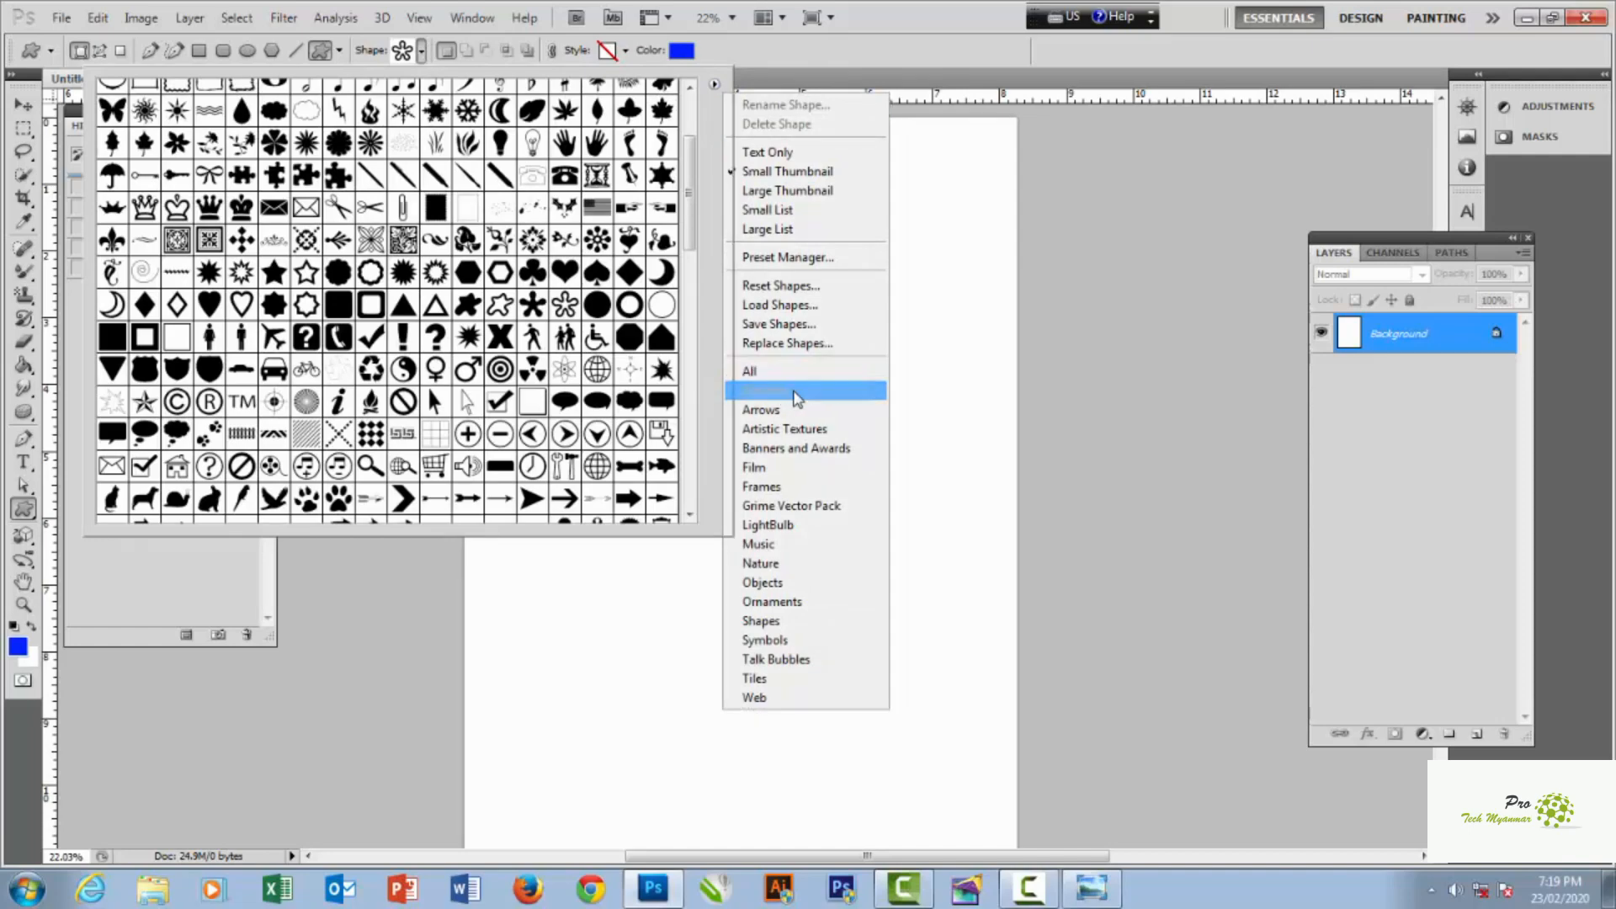
{"action": "left_click", "coordinate": [909, 345]}
{"action": "scroll", "coordinate": [491, 193], "scroll_direction": "down", "scroll_amount": 10}
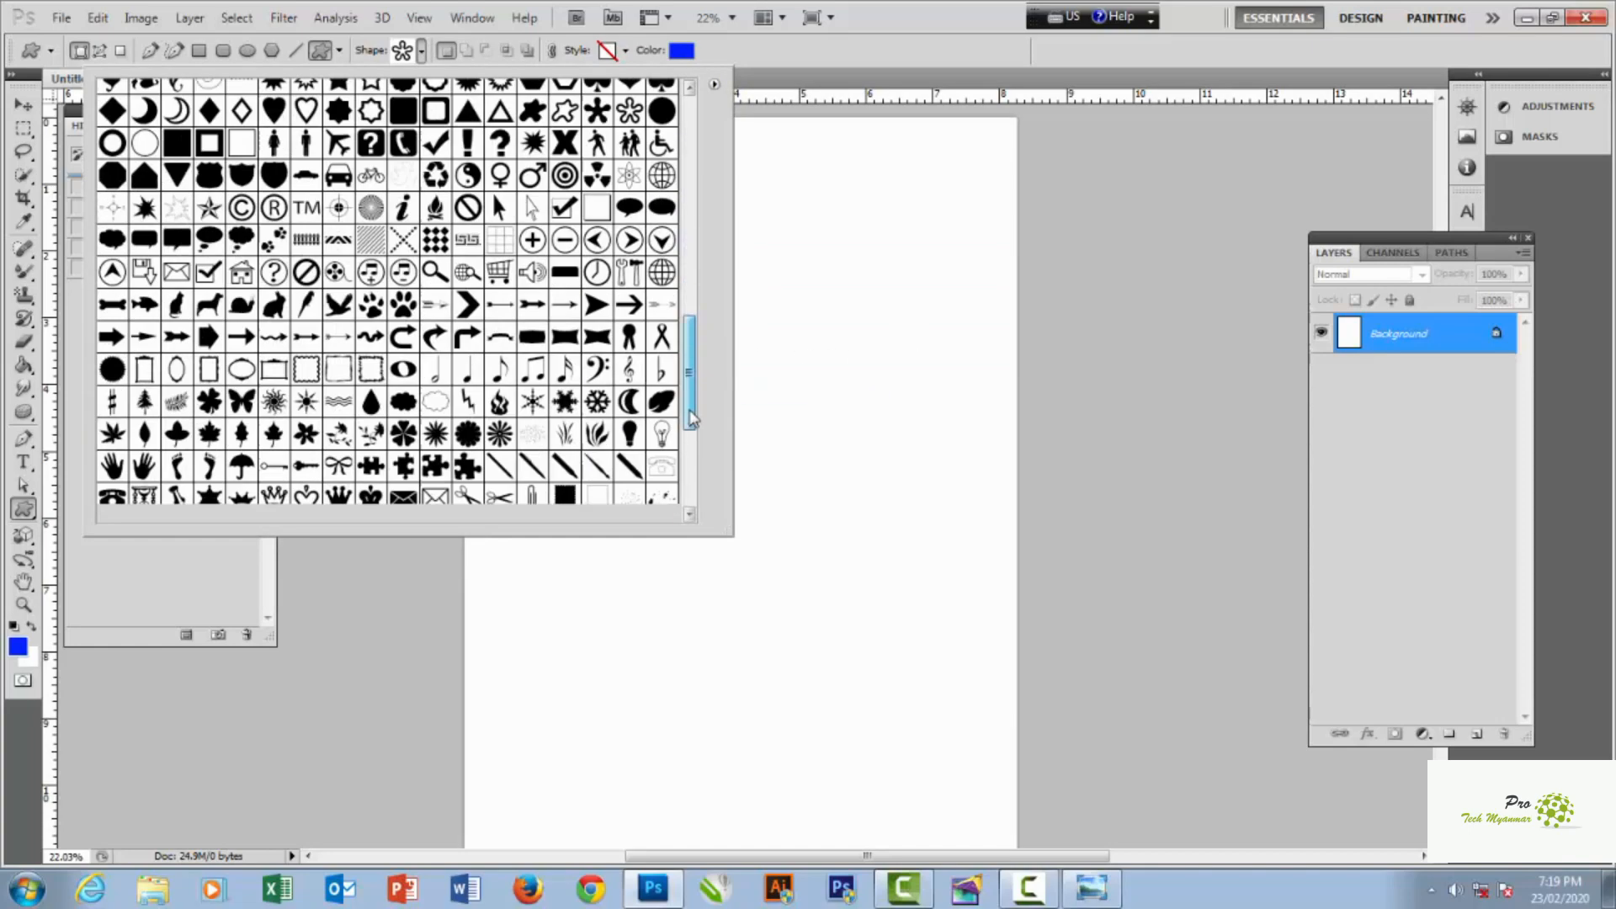
- Choose the rabbit shape from the Animals set and draw a blue rabbit near the middle of the page
{"action": "left_click", "coordinate": [357, 510]}
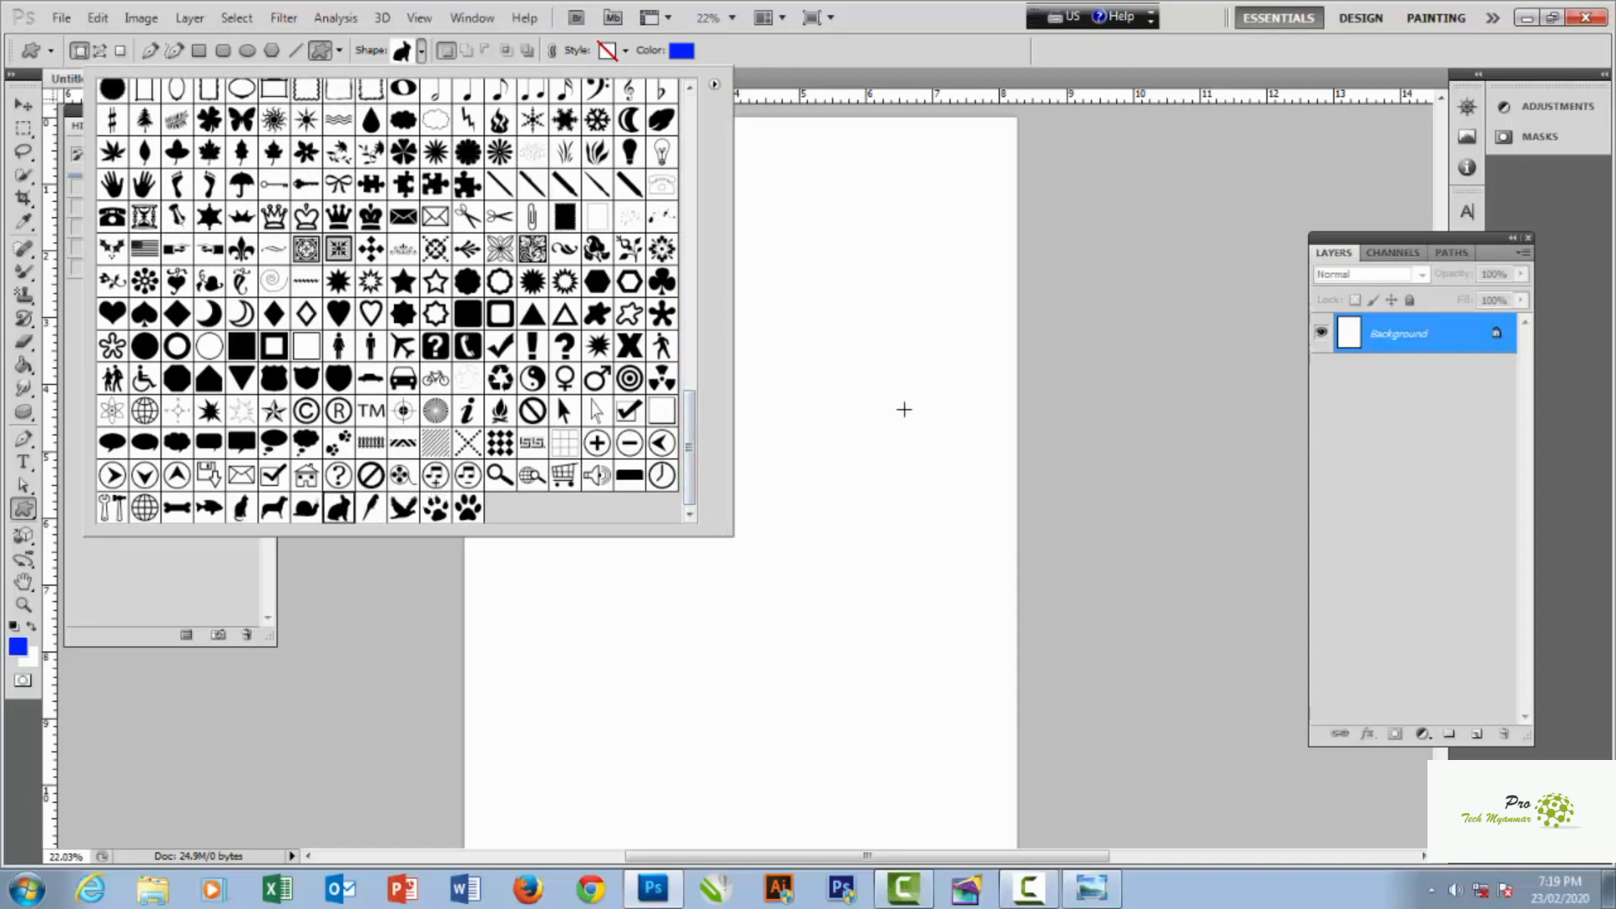
{"action": "left_click", "coordinate": [897, 393]}
{"action": "left_click_drag", "start_coordinate": [602, 328], "coordinate": [830, 537]}
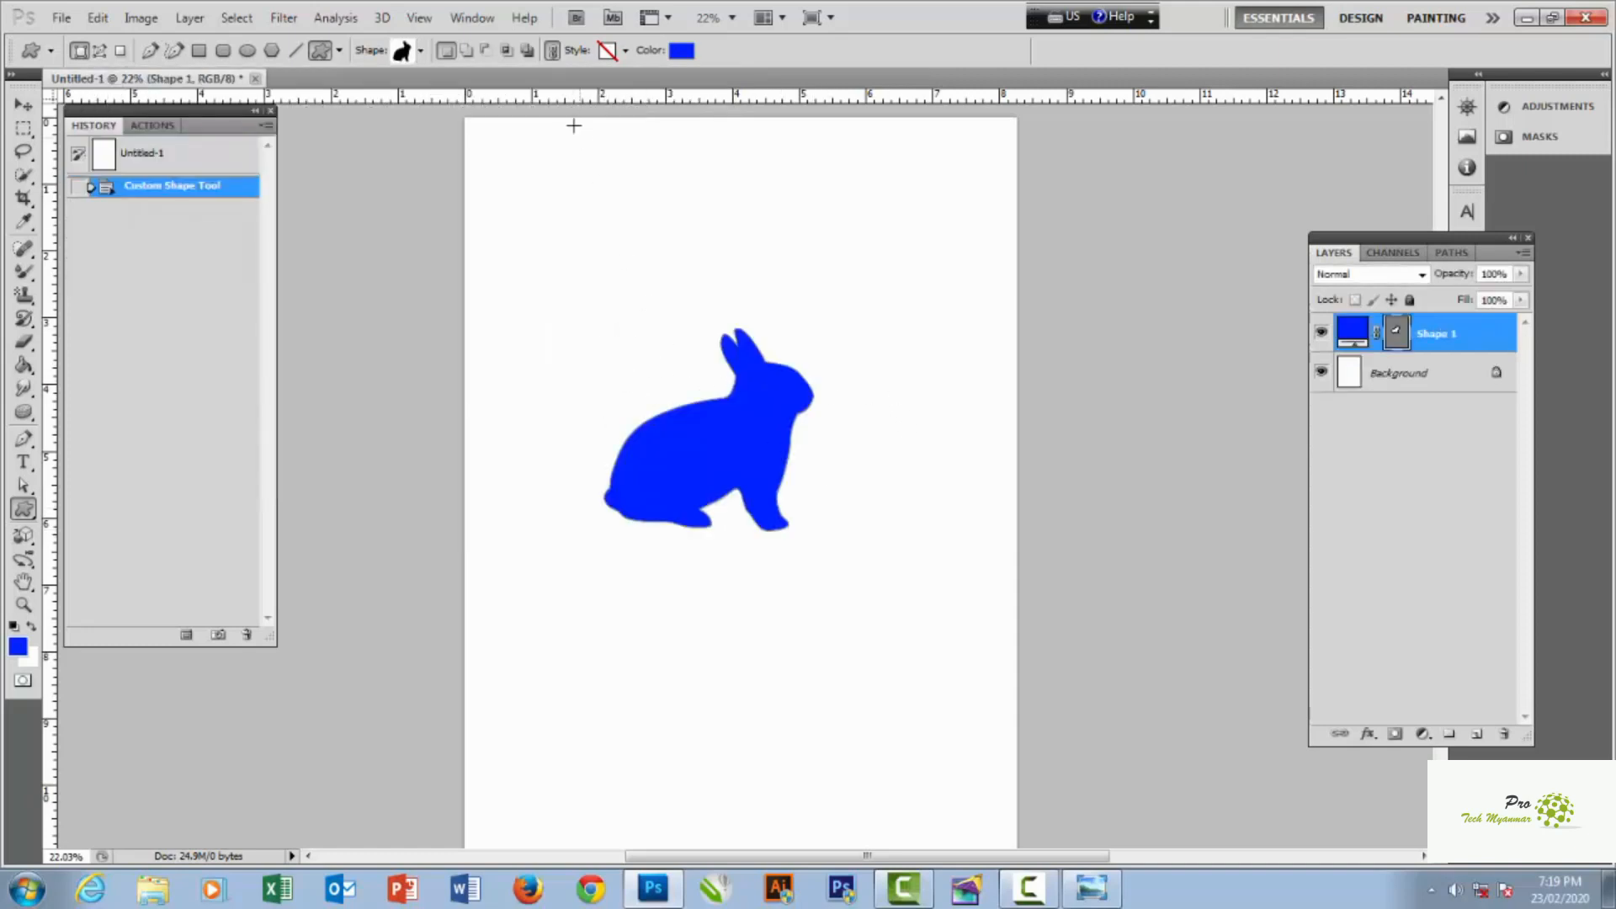
- Try a pink fill on the rabbit and settle on near-black as its fill color
{"action": "left_click", "coordinate": [683, 52]}
{"action": "left_click", "coordinate": [1234, 384]}
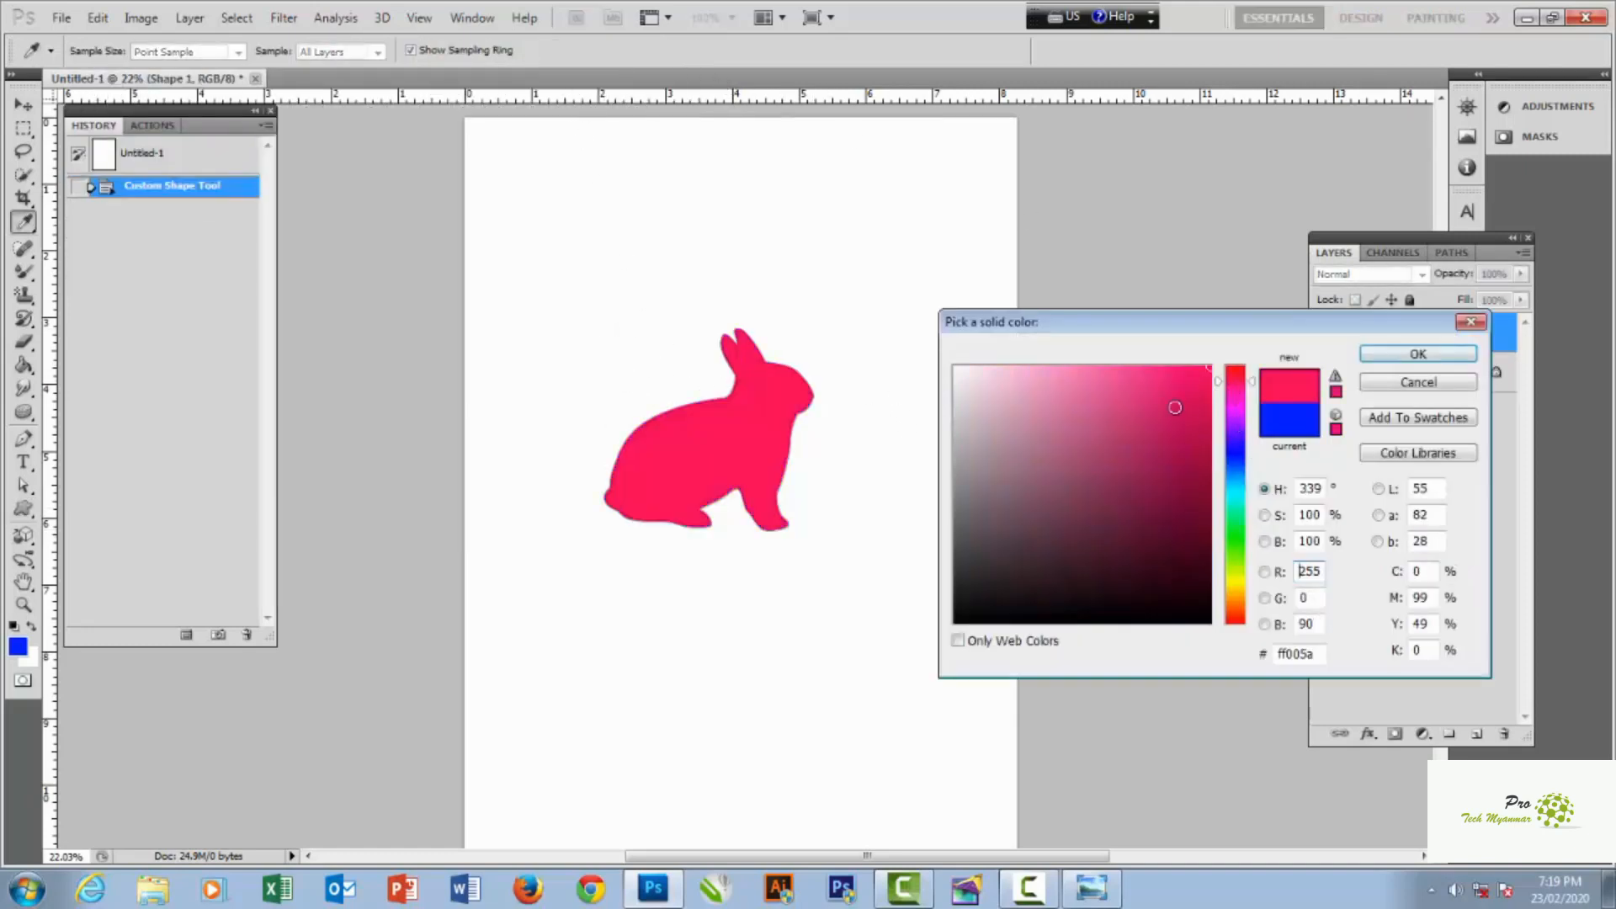
{"action": "left_click", "coordinate": [1229, 585]}
{"action": "mouse_move", "coordinate": [1193, 474]}
{"action": "left_mouse_down"}
{"action": "mouse_move", "coordinate": [999, 426]}
{"action": "mouse_move", "coordinate": [975, 605]}
{"action": "left_mouse_up"}
{"action": "left_click", "coordinate": [1419, 354]}
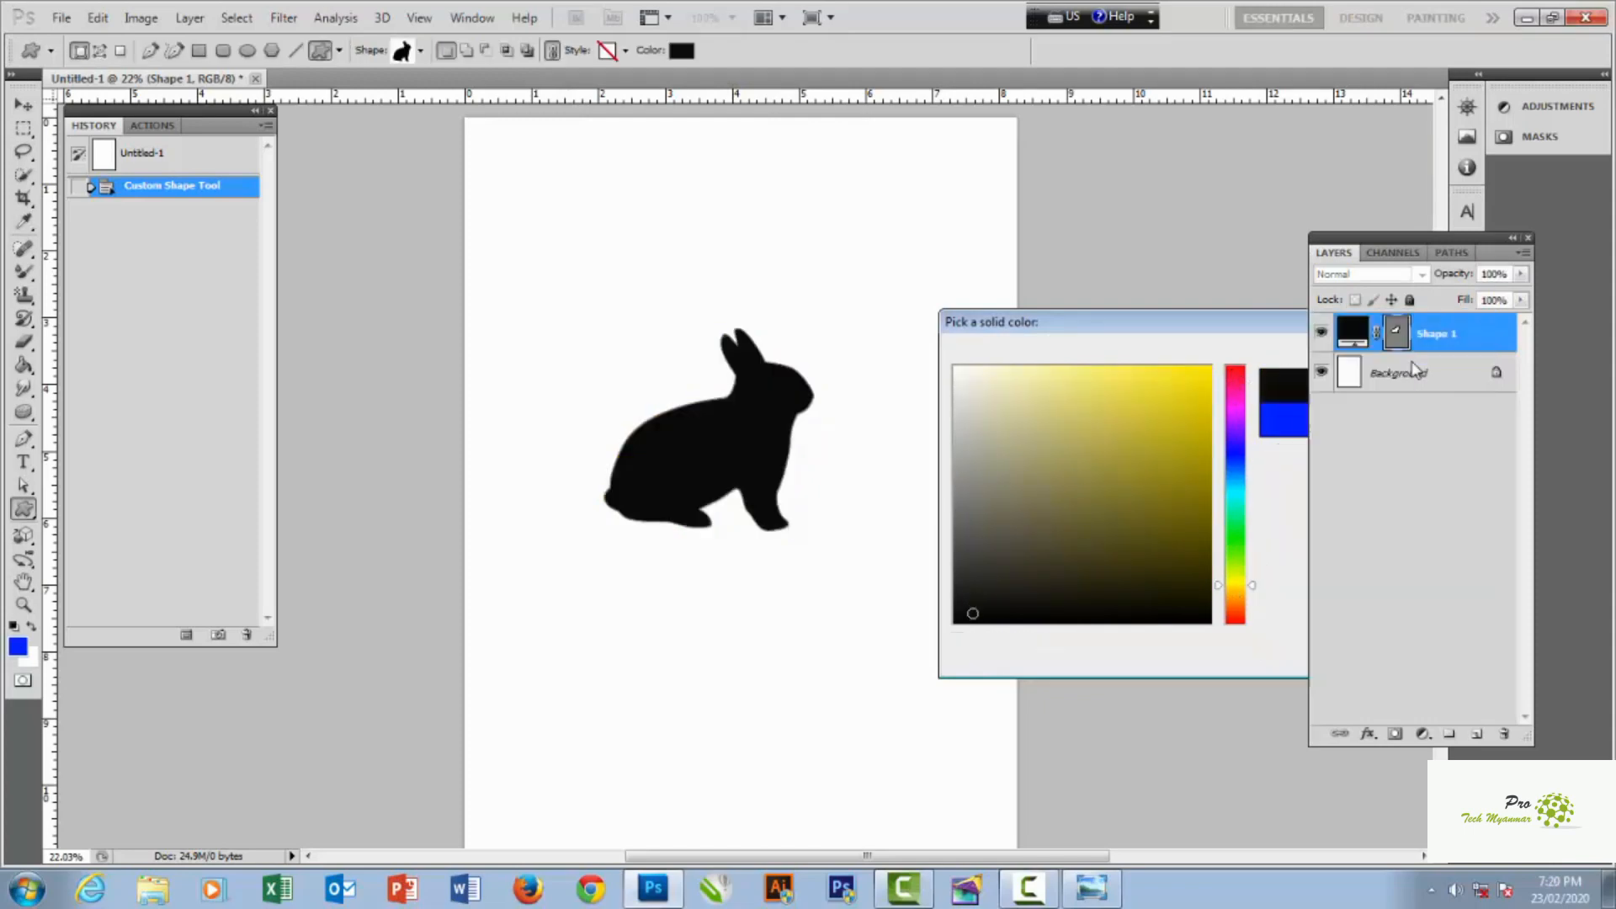
- Choose the standing man shape and draw a near-black figure above the rabbit's head
{"action": "left_click", "coordinate": [421, 51]}
{"action": "left_click", "coordinate": [380, 349]}
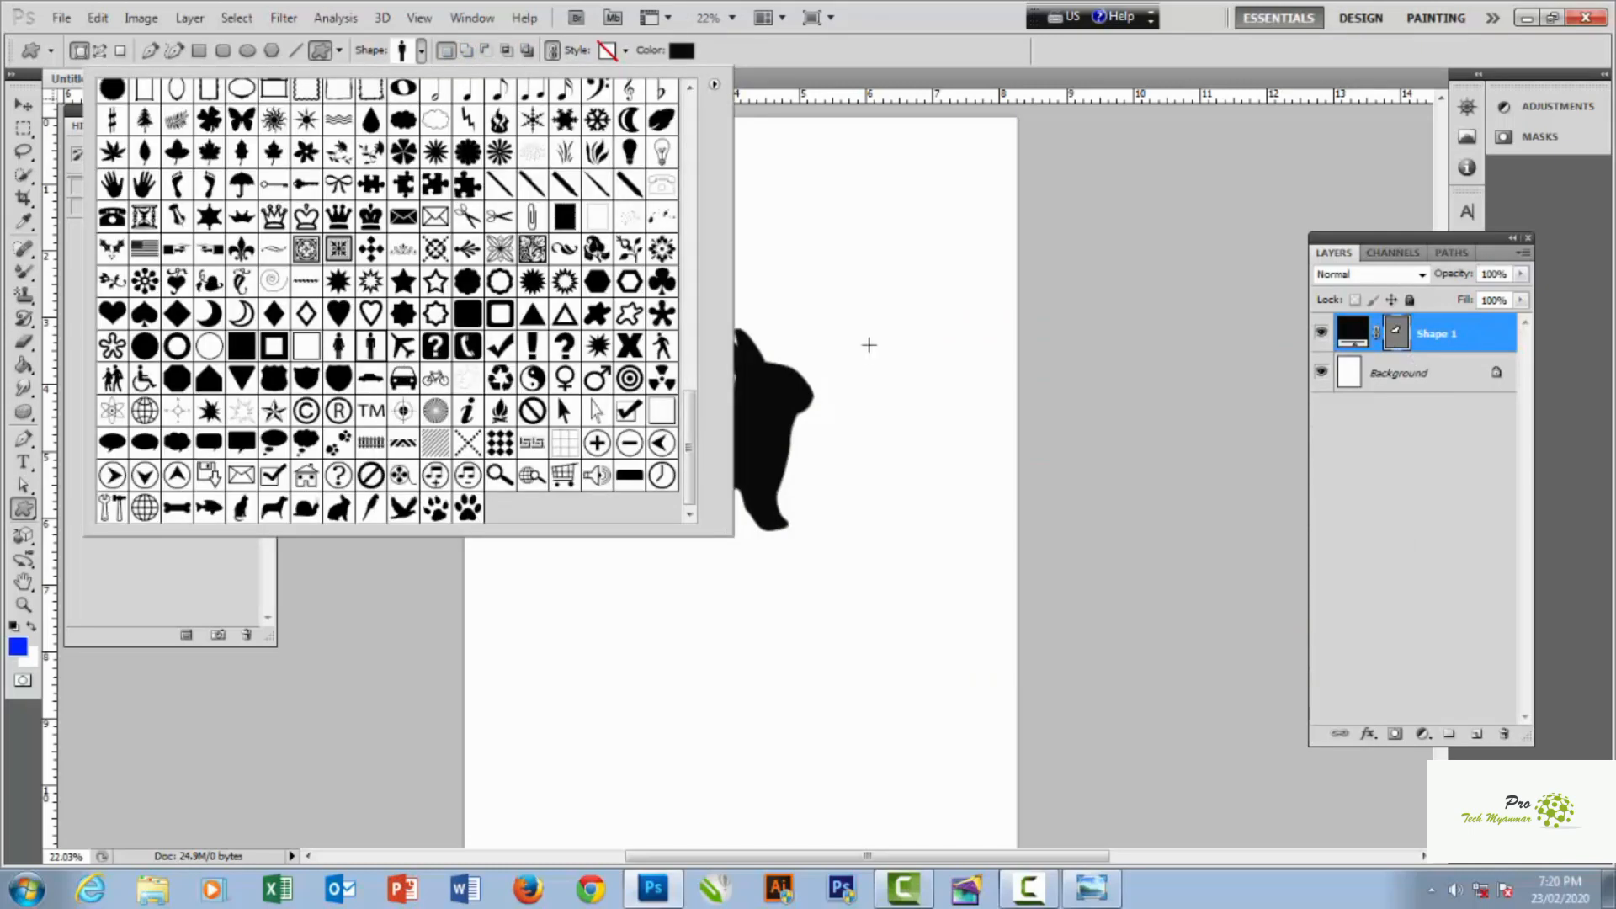
{"action": "left_click", "coordinate": [939, 239]}
{"action": "left_click_drag", "start_coordinate": [772, 196], "coordinate": [916, 390]}
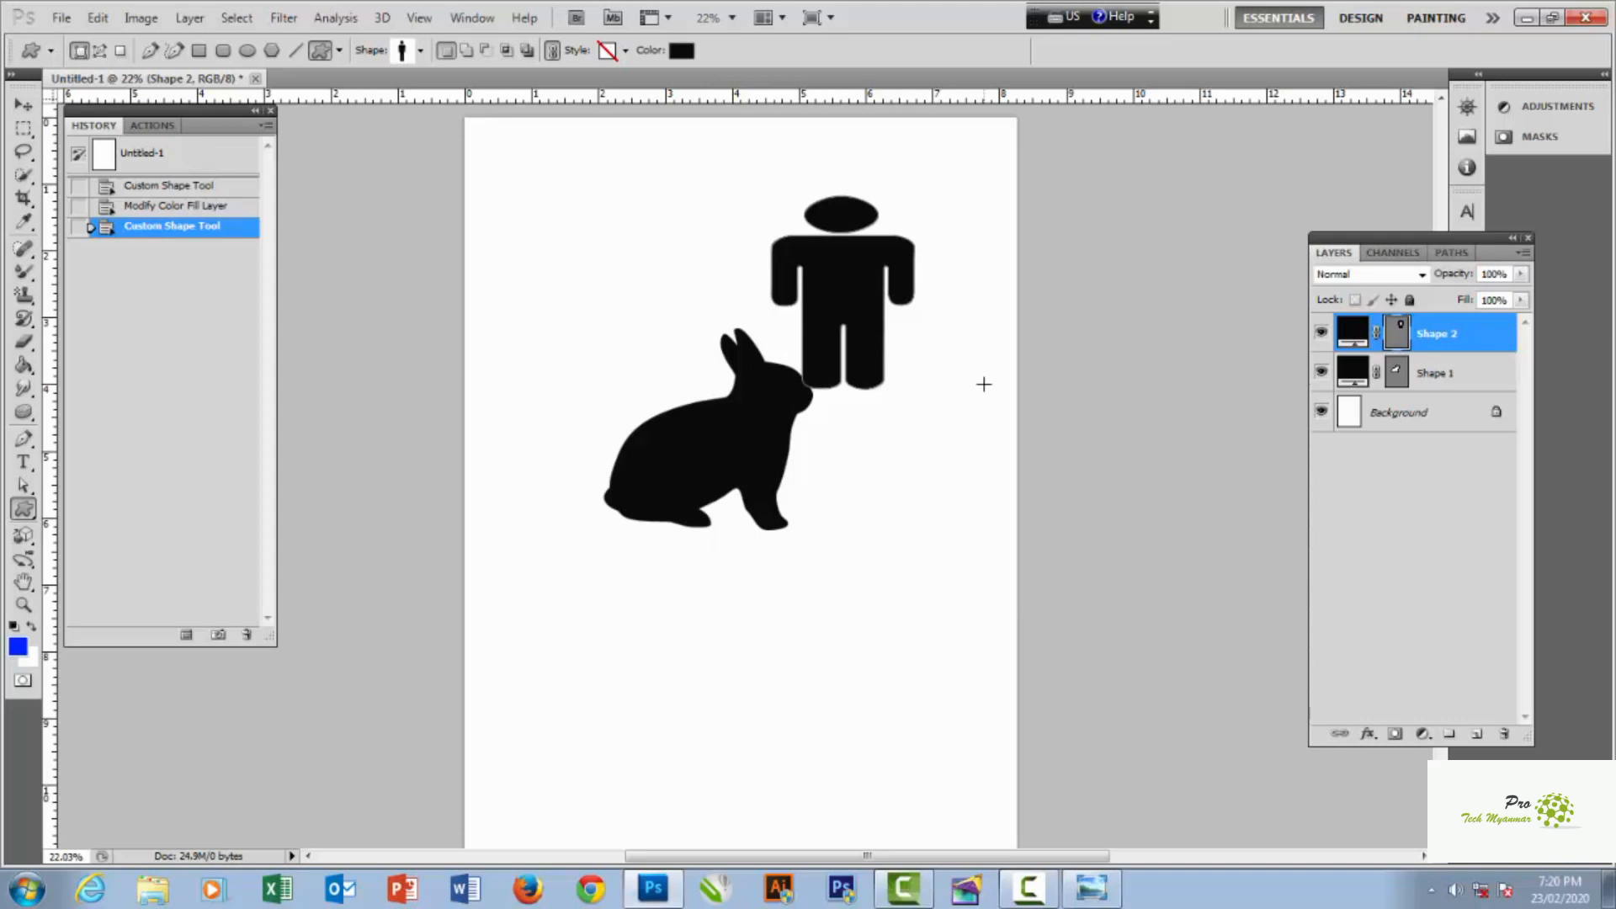
- Revert to the opening snapshot and draw a blue ellipse and an overlapping circle with the Ellipse tool
{"action": "left_click", "coordinate": [174, 161]}
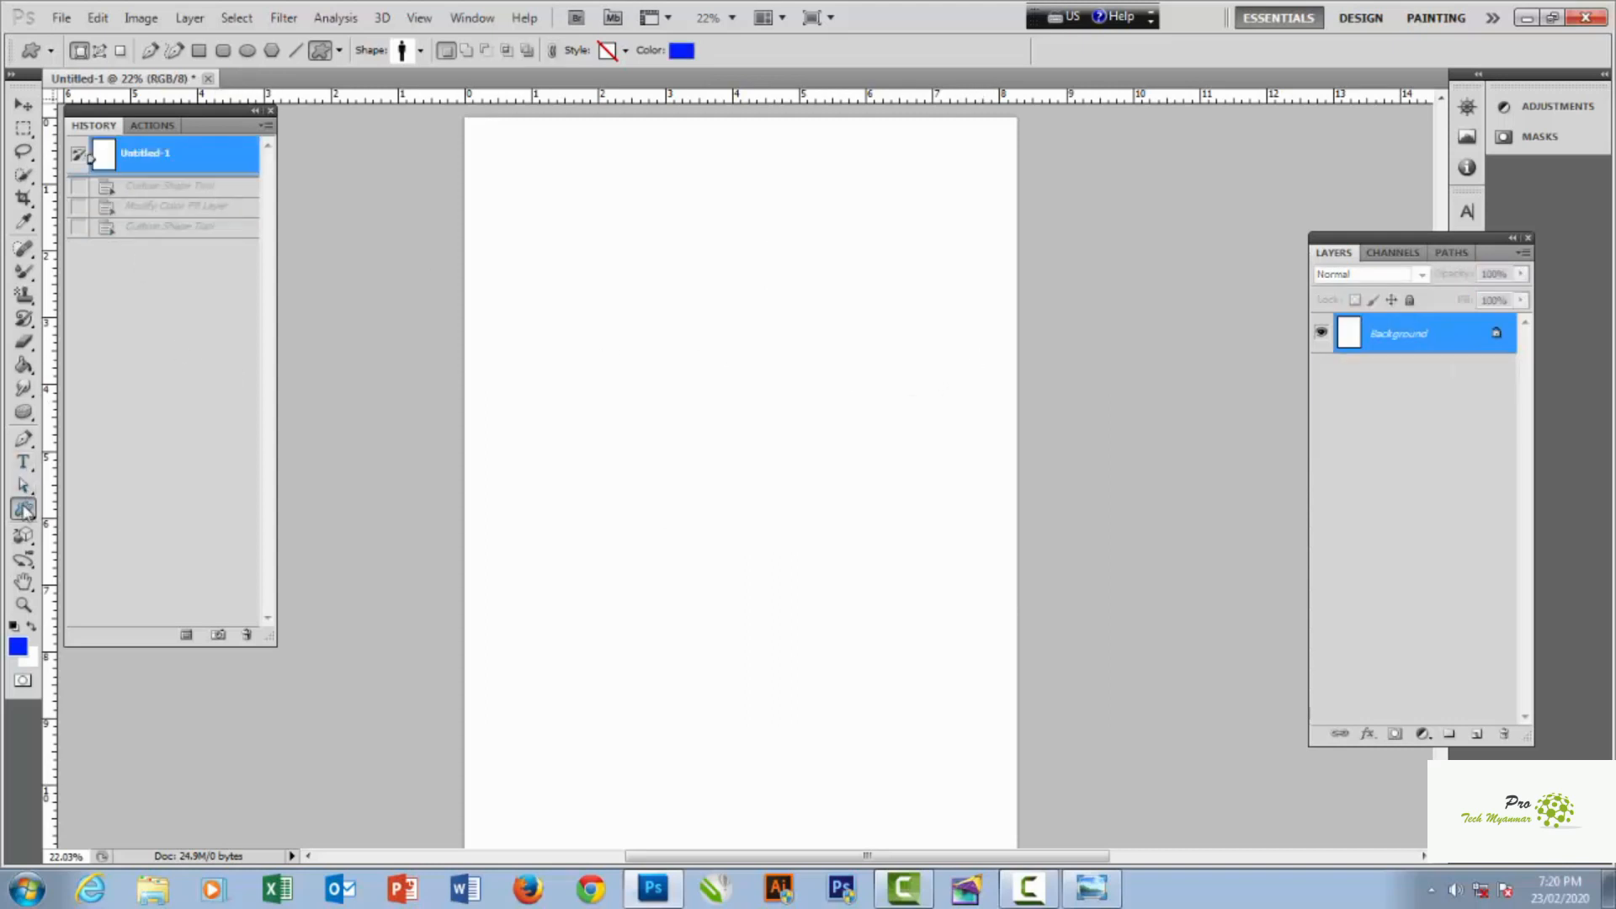
{"action": "right_click", "coordinate": [23, 509]}
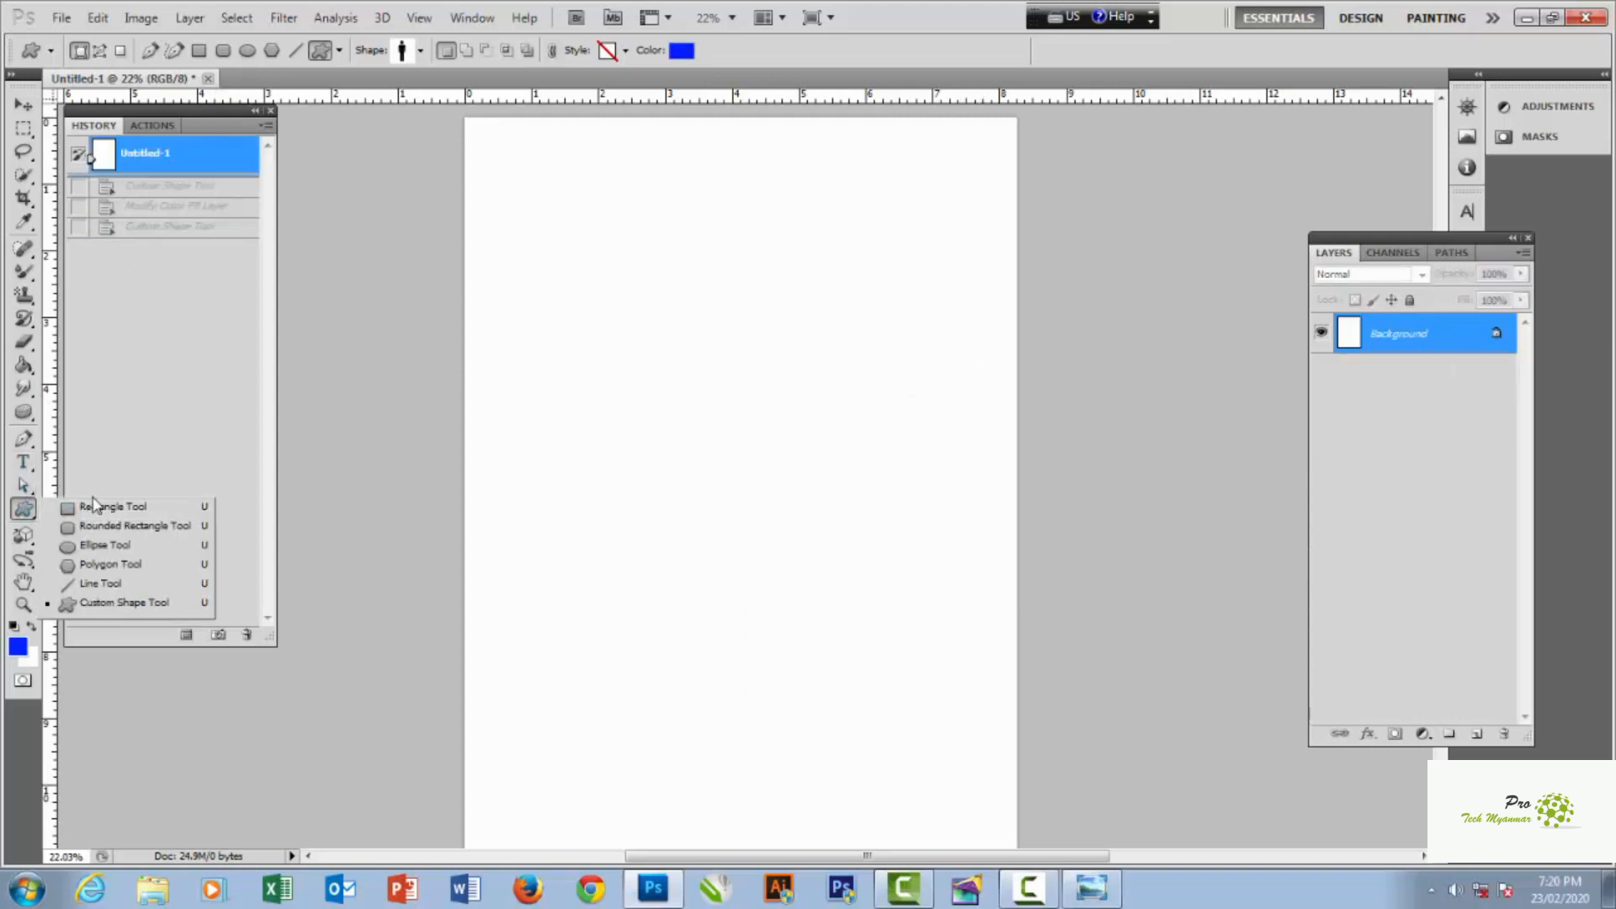
{"action": "left_click", "coordinate": [99, 547]}
{"action": "left_click_drag", "start_coordinate": [615, 381], "coordinate": [791, 596]}
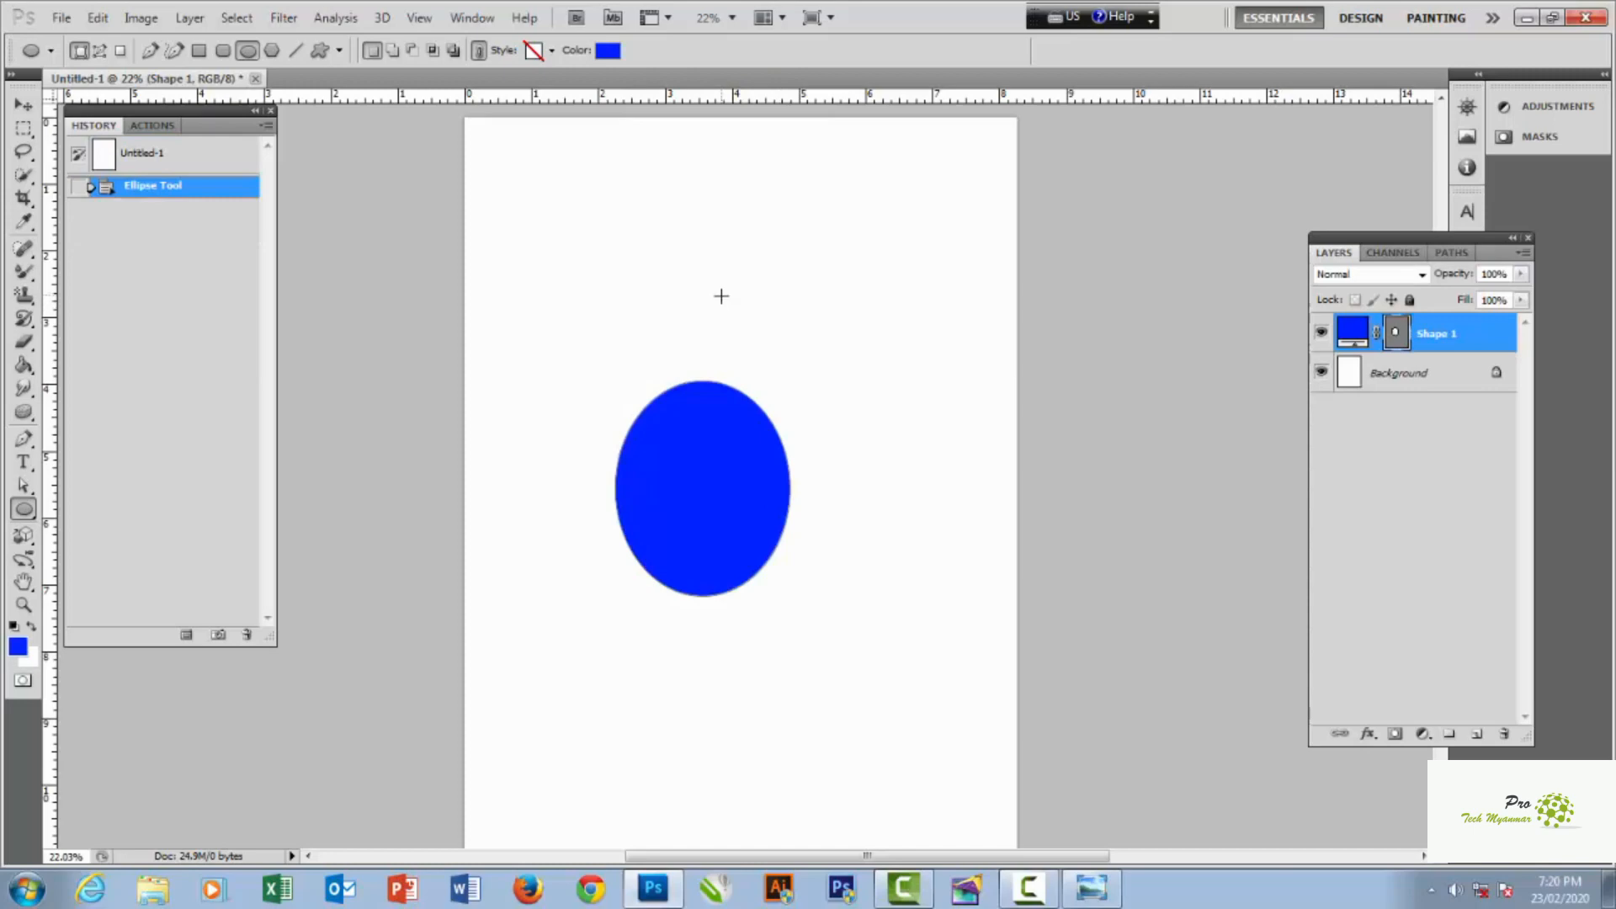
{"action": "left_click_drag", "start_coordinate": [667, 228], "coordinate": [881, 443]}
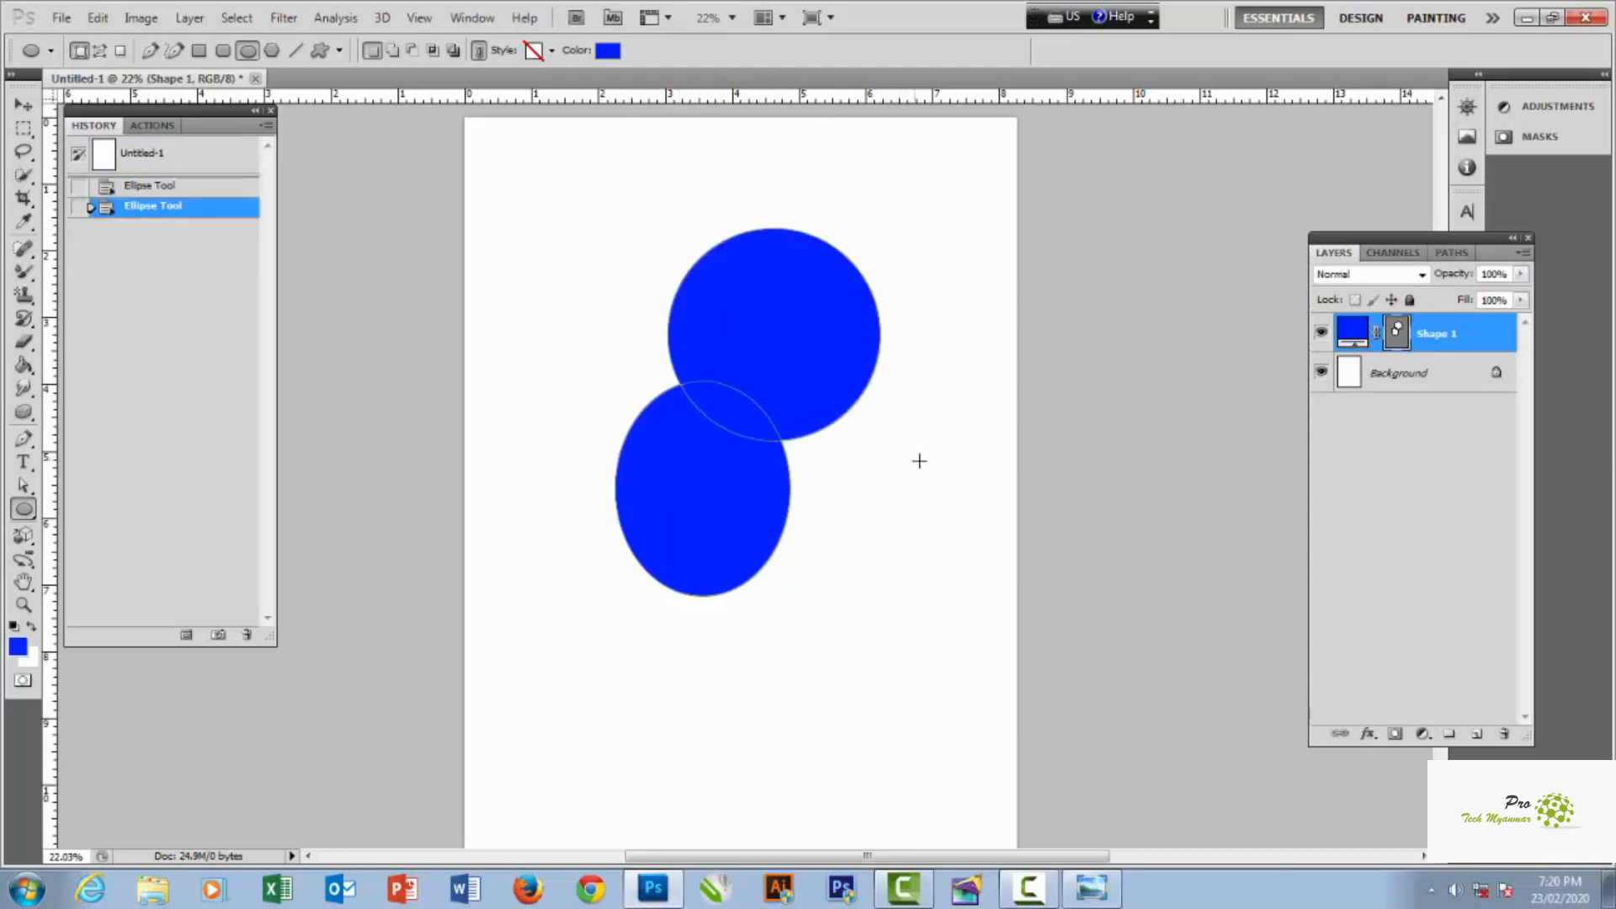
- Revert to the opening snapshot and draw a single blue circle near the middle of the page
{"action": "left_click", "coordinate": [213, 172]}
{"action": "left_click_drag", "start_coordinate": [568, 353], "coordinate": [796, 592]}
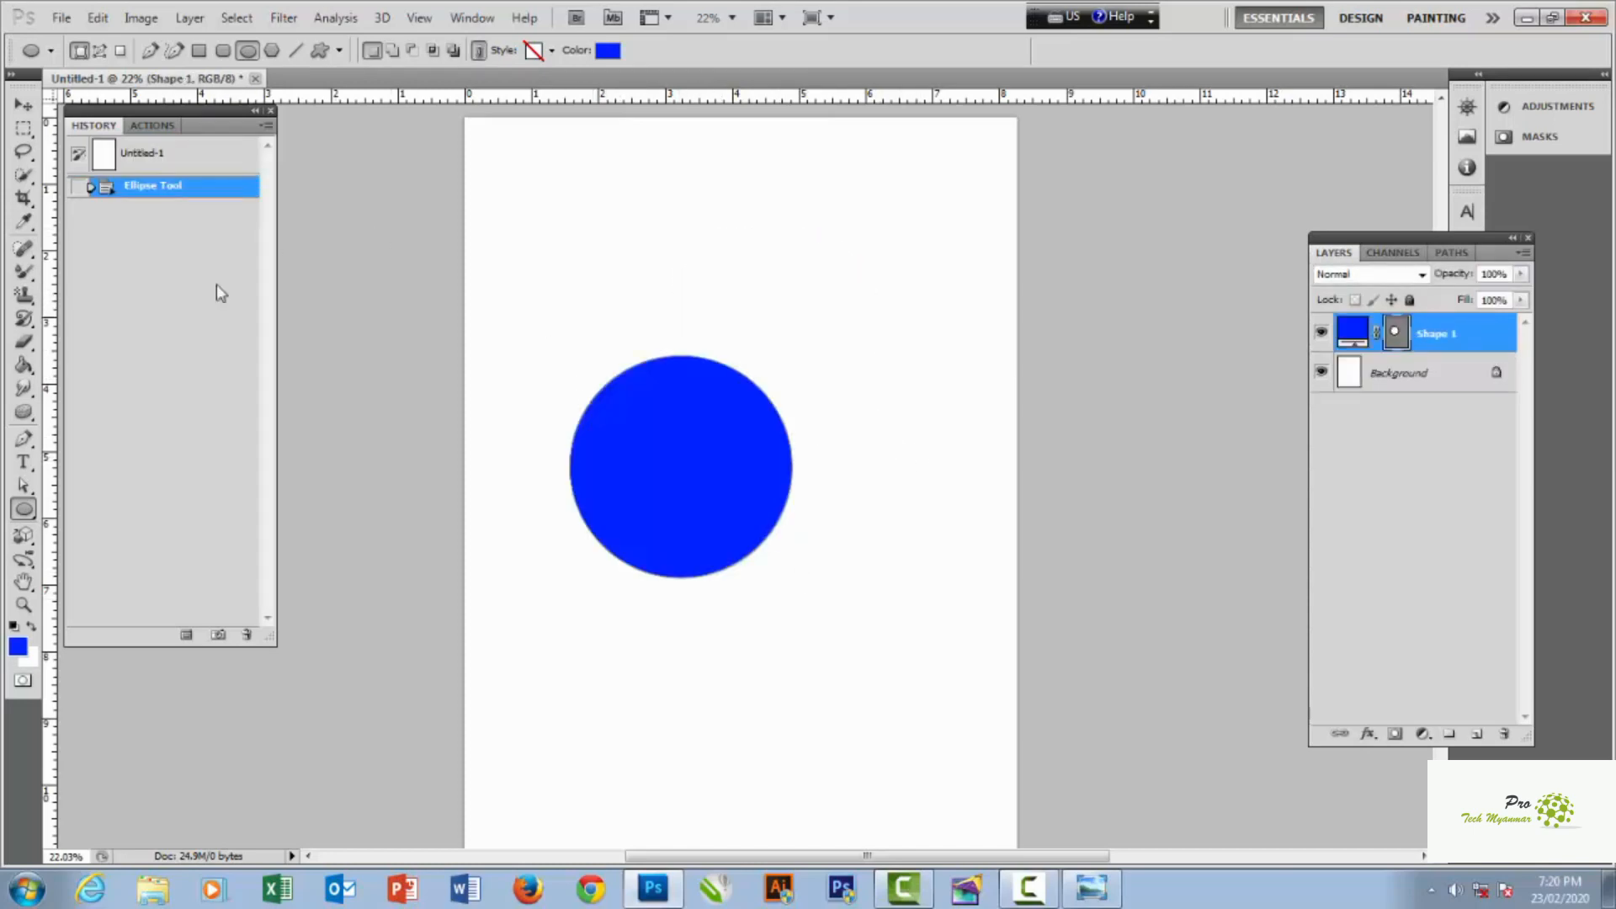
- Activate the Hand tool, magnify the circle and pan around the page in several directions
{"action": "left_click", "coordinate": [24, 582]}
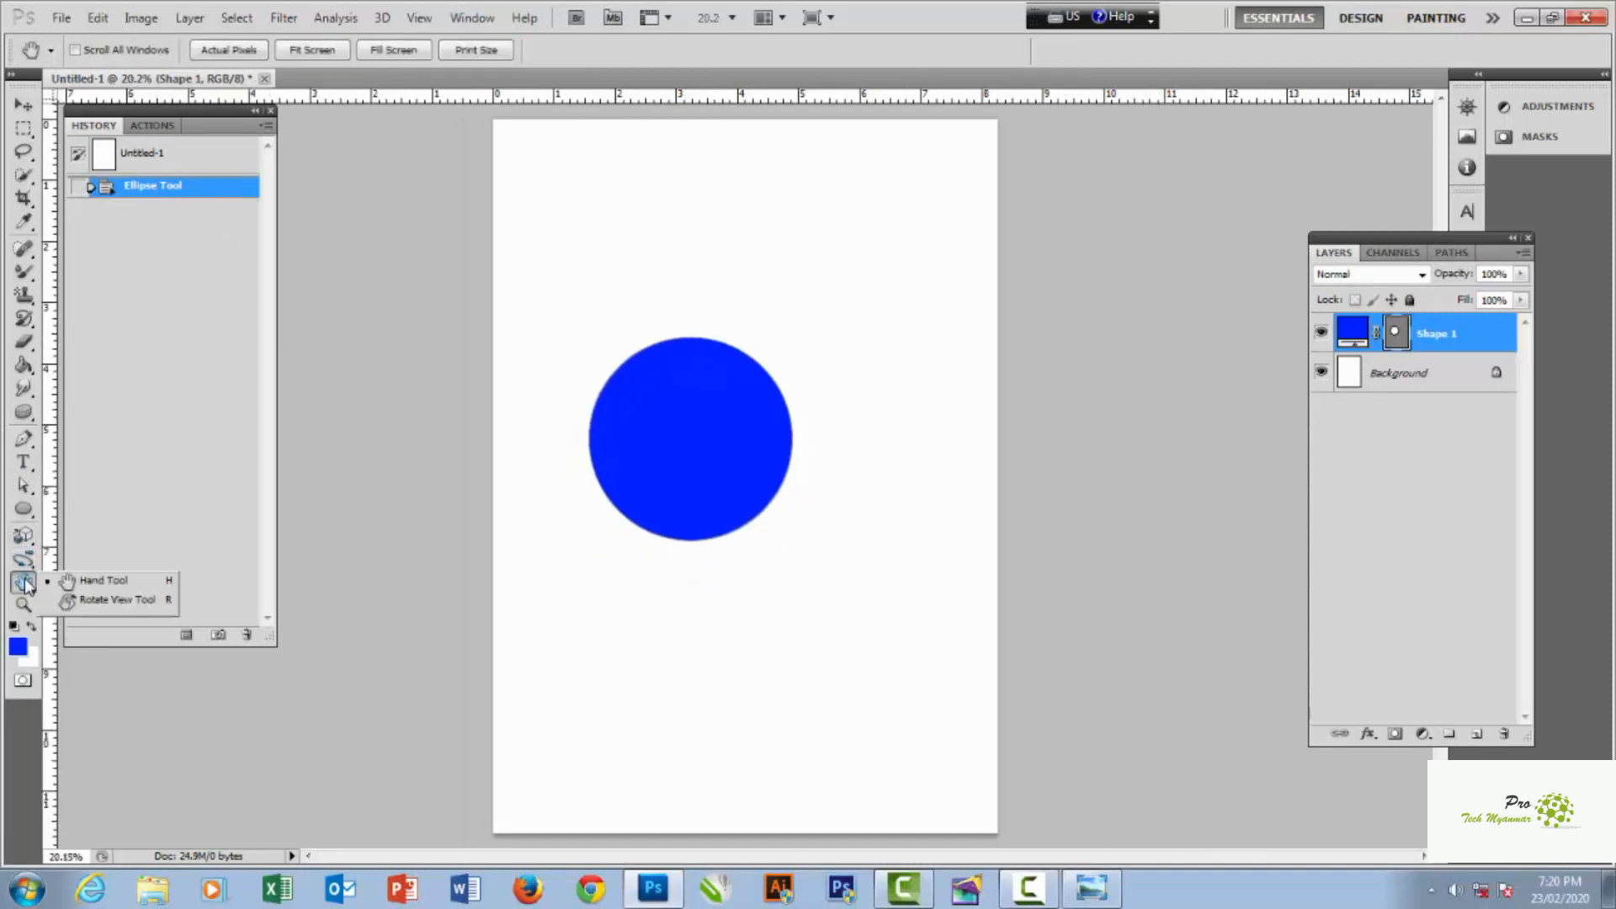
{"action": "left_click", "coordinate": [135, 584]}
{"action": "scroll", "coordinate": [686, 517], "scroll_direction": "up", "scroll_amount": 7}
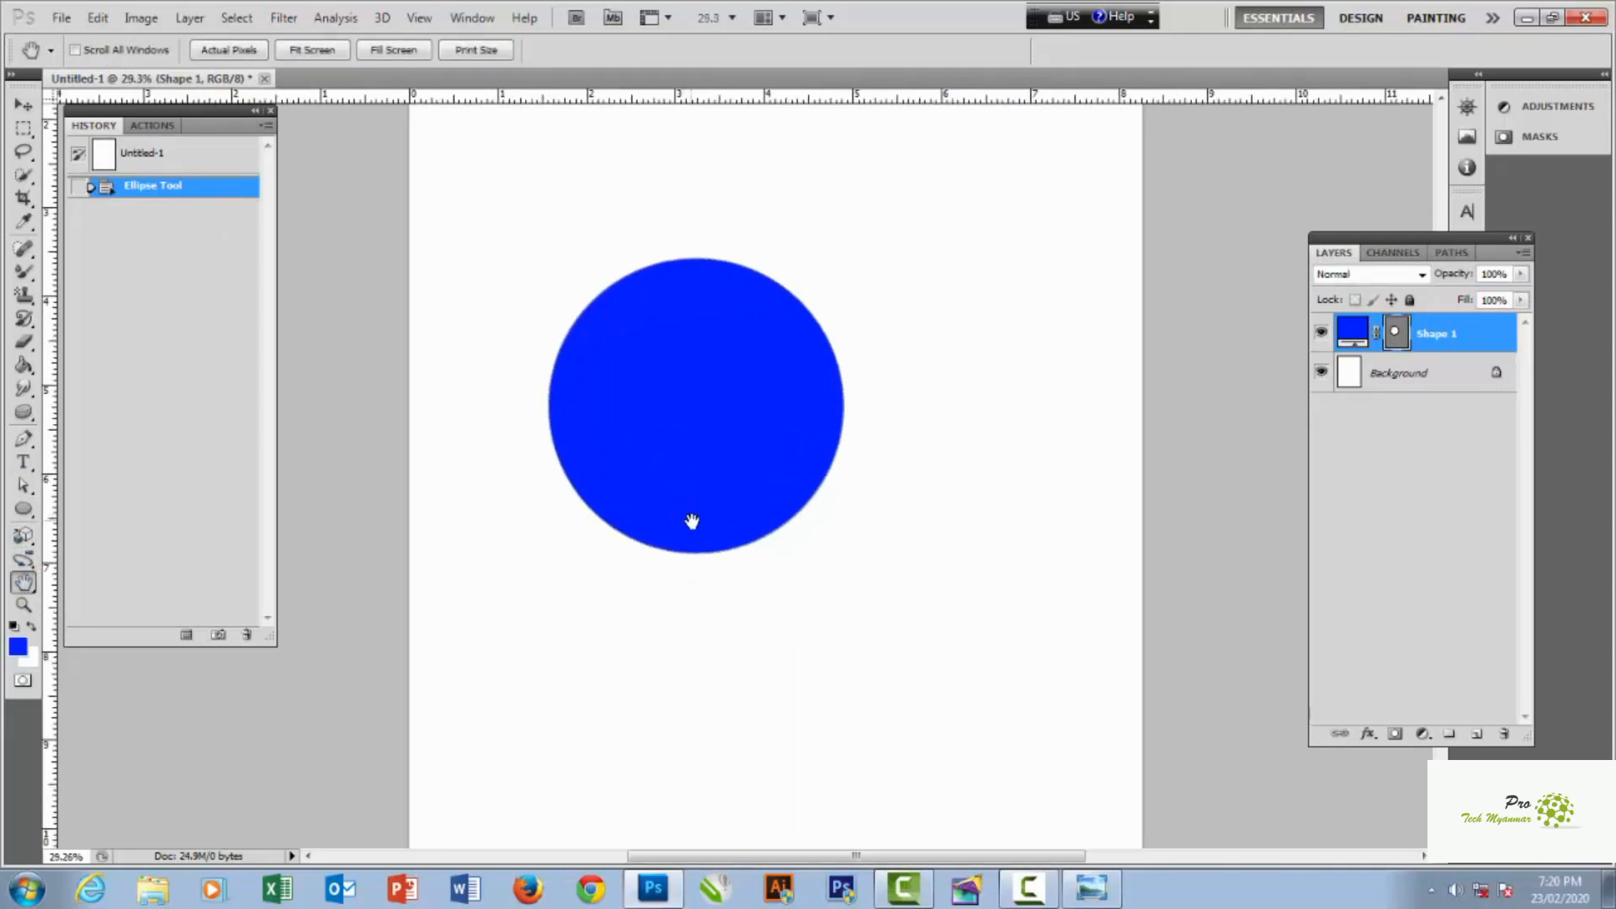
{"action": "left_click_drag", "start_coordinate": [772, 471], "coordinate": [628, 717]}
{"action": "left_click_drag", "start_coordinate": [704, 361], "coordinate": [761, 192]}
{"action": "left_click_drag", "start_coordinate": [635, 393], "coordinate": [443, 227]}
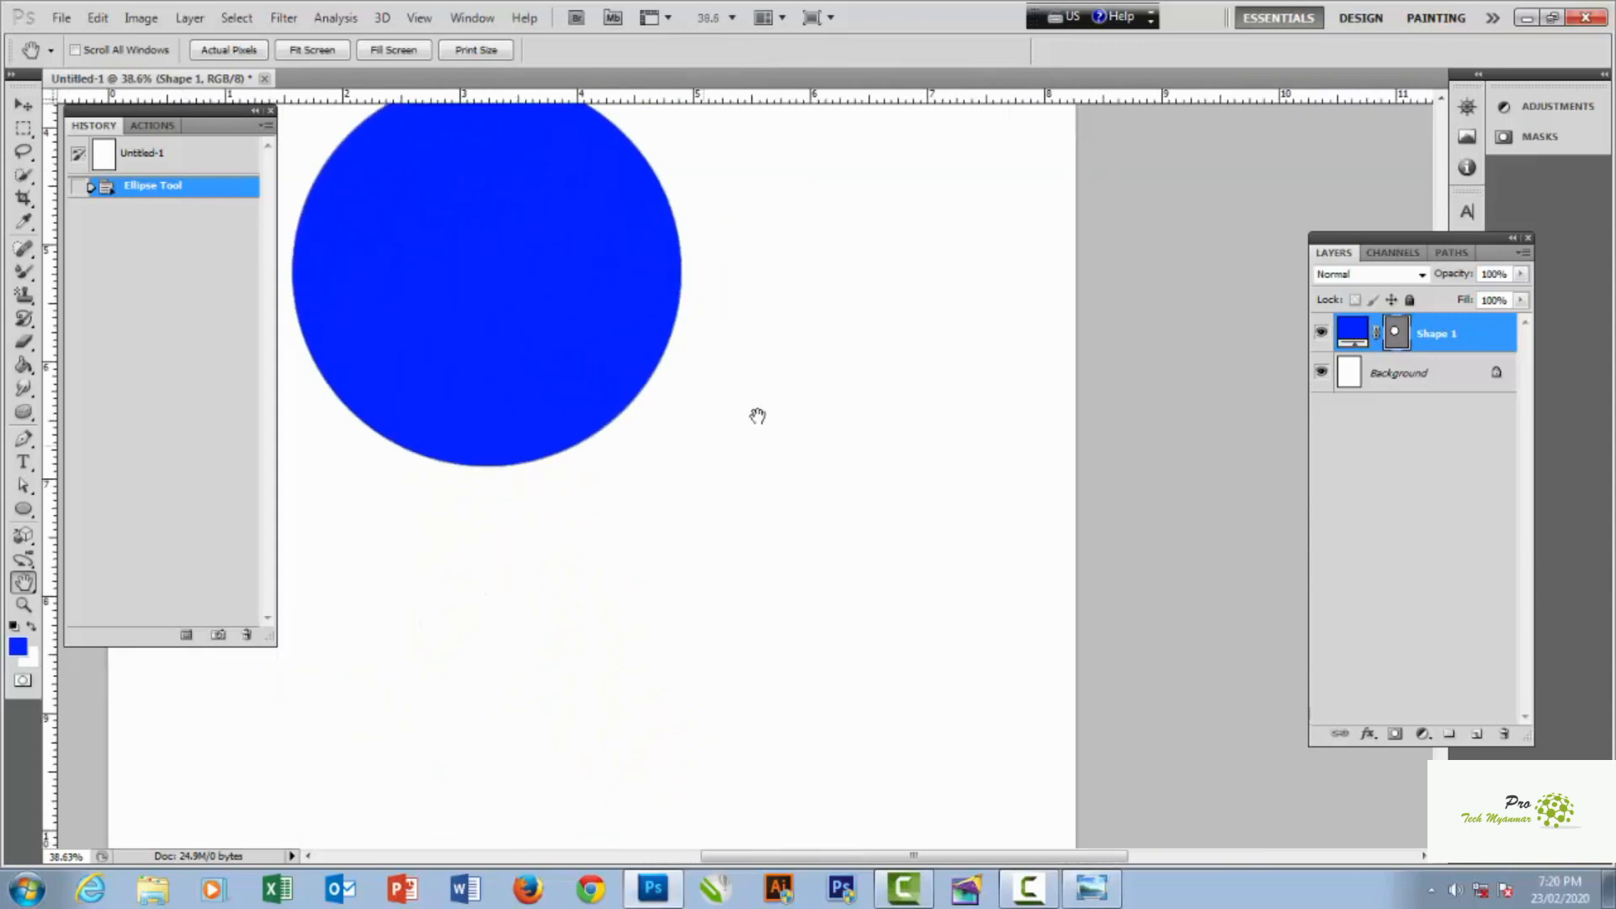
{"action": "left_click_drag", "start_coordinate": [758, 415], "coordinate": [827, 298]}
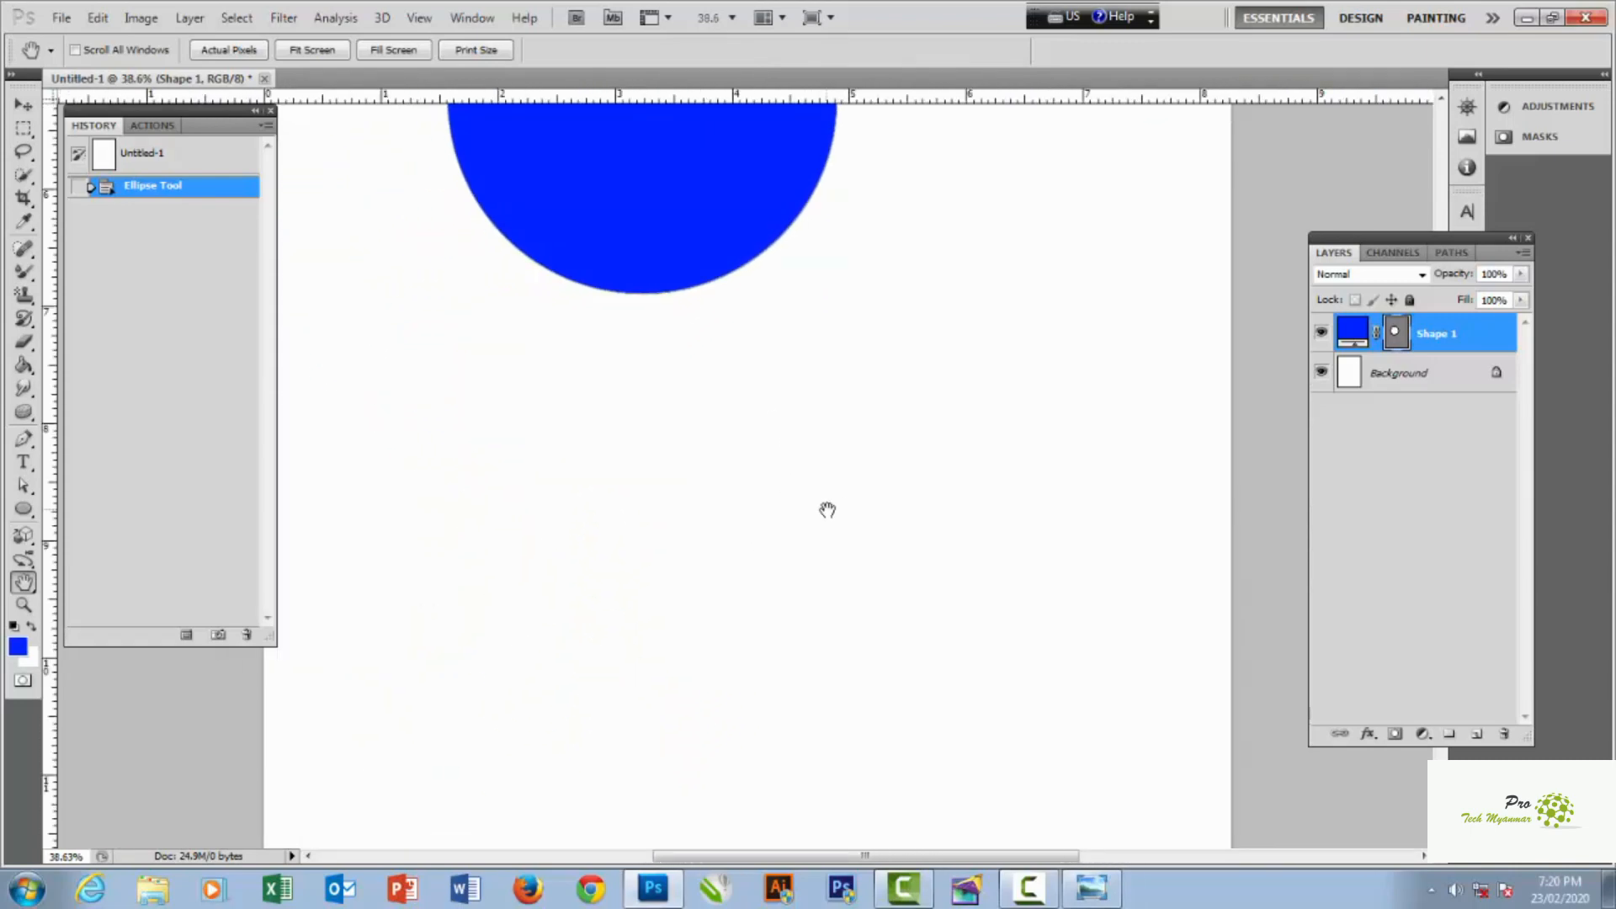
{"action": "key", "text": "ctrl+o"}
{"action": "left_click", "coordinate": [774, 420]}
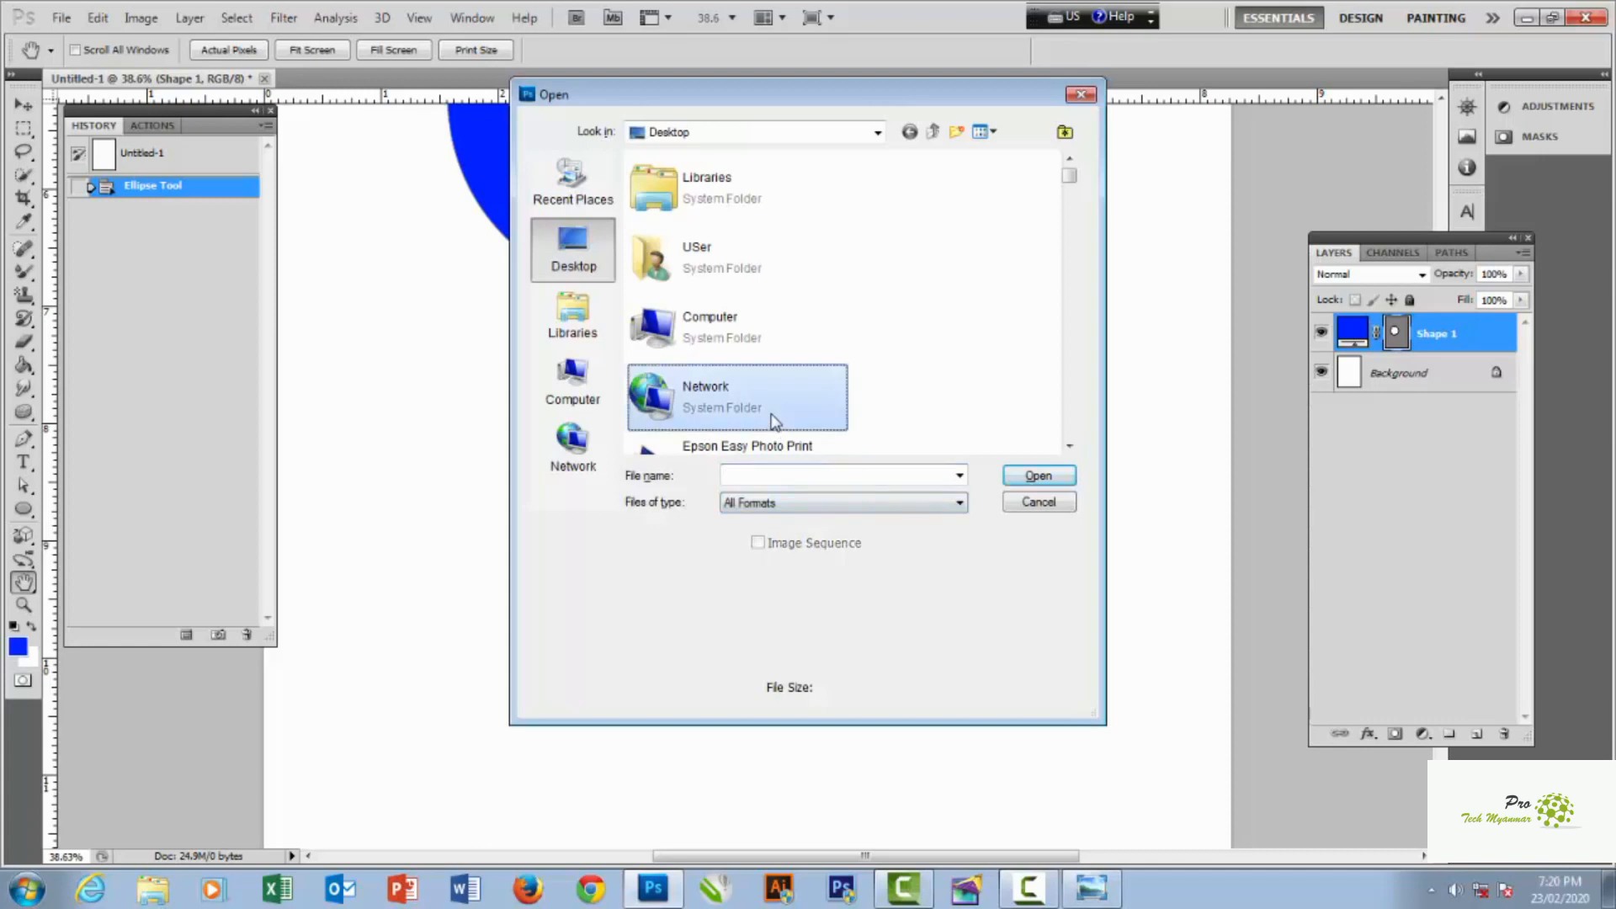
{"action": "key", "text": "n"}
{"action": "key", "text": "Down"}
{"action": "key", "text": "Return"}
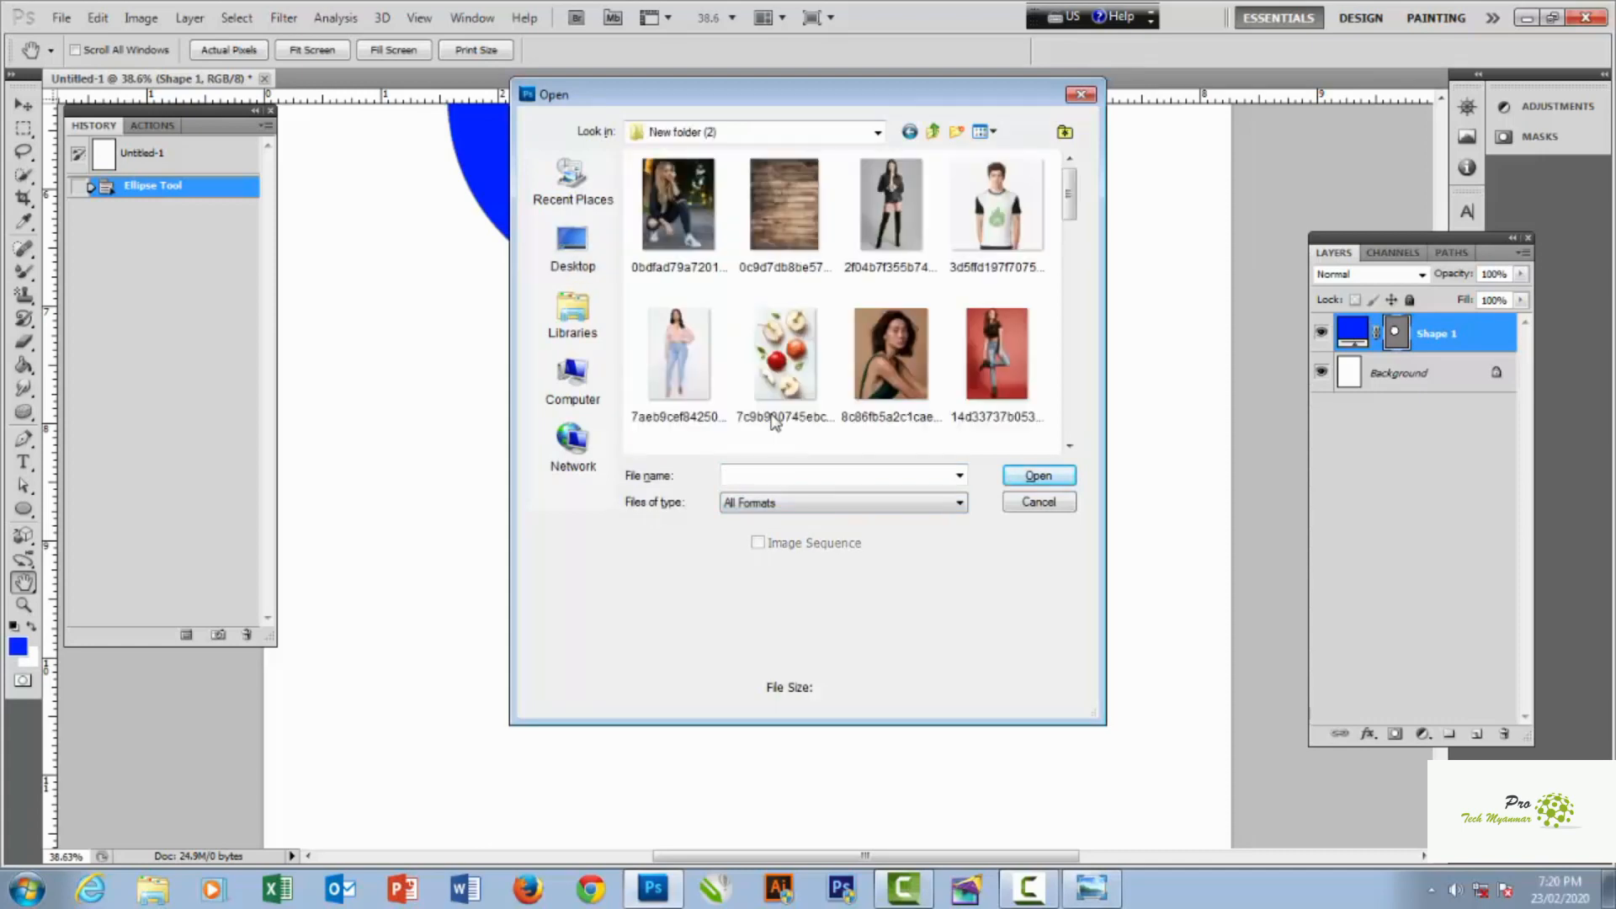
{"action": "left_click", "coordinate": [711, 348]}
{"action": "left_click", "coordinate": [1054, 481]}
- Magnify the photo, frame the woman's face and upper body, and activate the Move tool
{"action": "scroll", "coordinate": [744, 388], "scroll_direction": "up", "scroll_amount": 3}
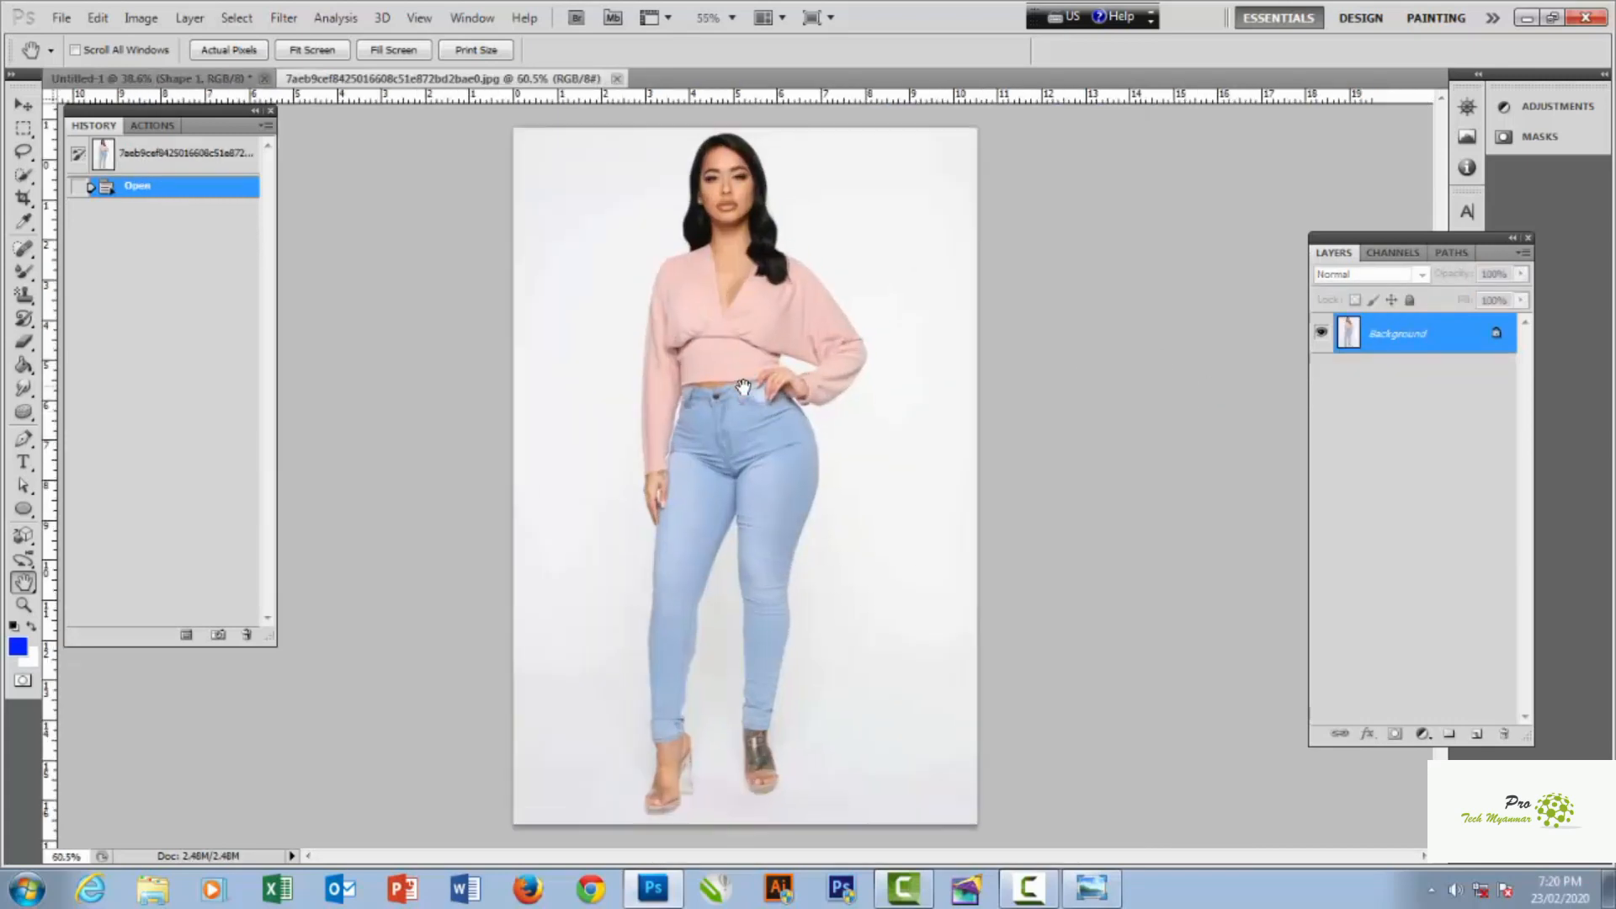
{"action": "scroll", "coordinate": [912, 340], "scroll_direction": "up", "scroll_amount": 1}
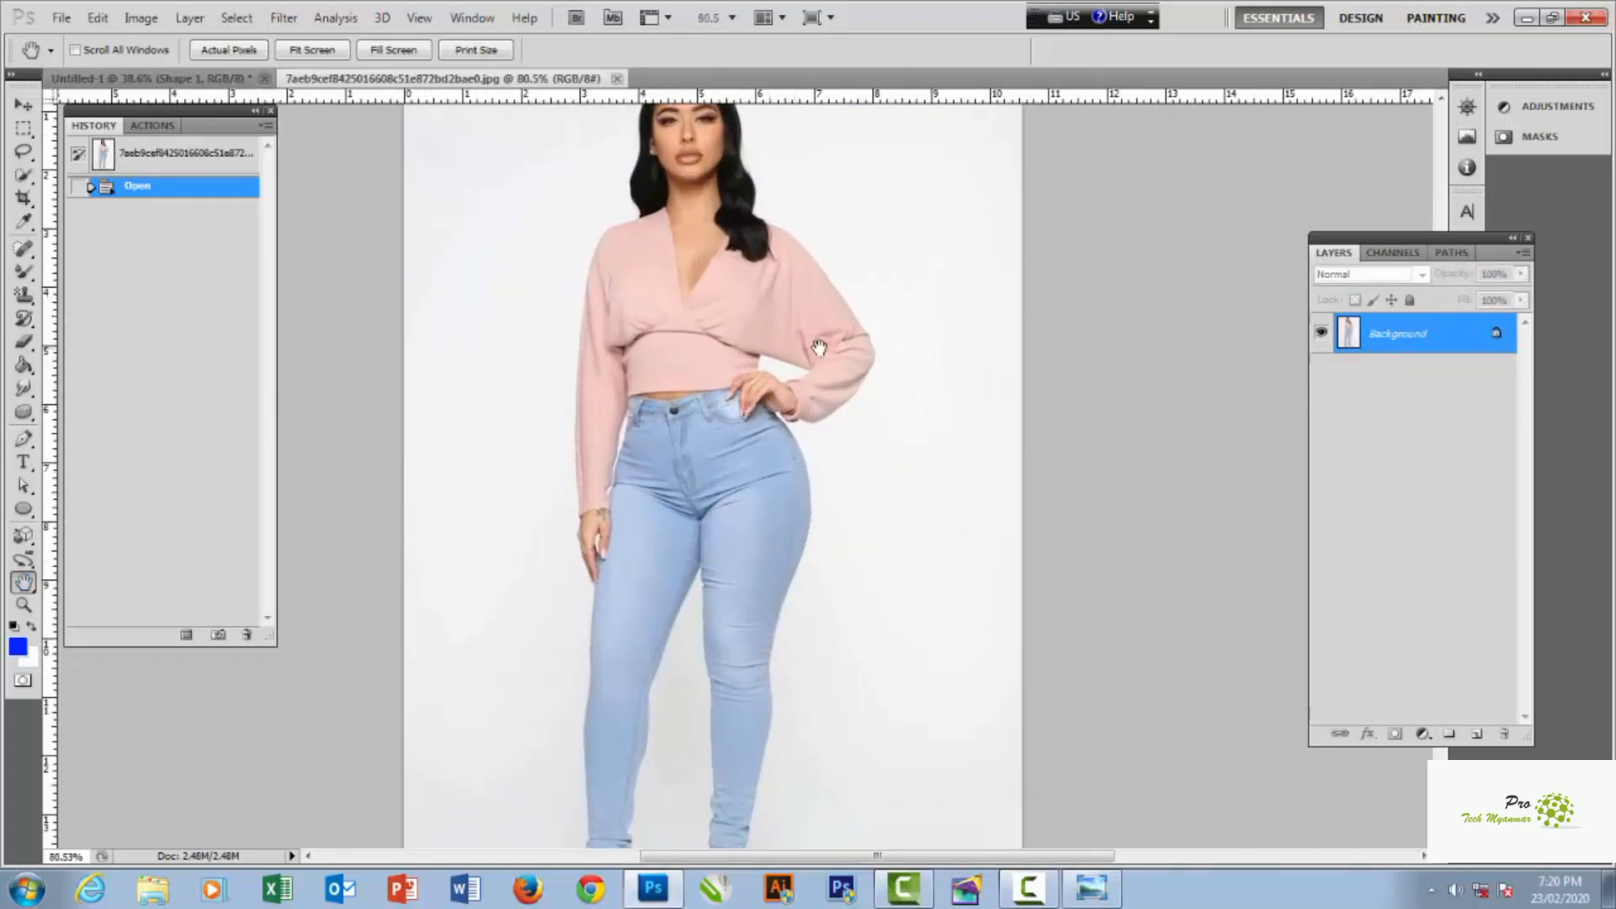
{"action": "scroll", "coordinate": [812, 361], "scroll_direction": "up", "scroll_amount": 2}
{"action": "left_click_drag", "start_coordinate": [773, 126], "coordinate": [968, 290]}
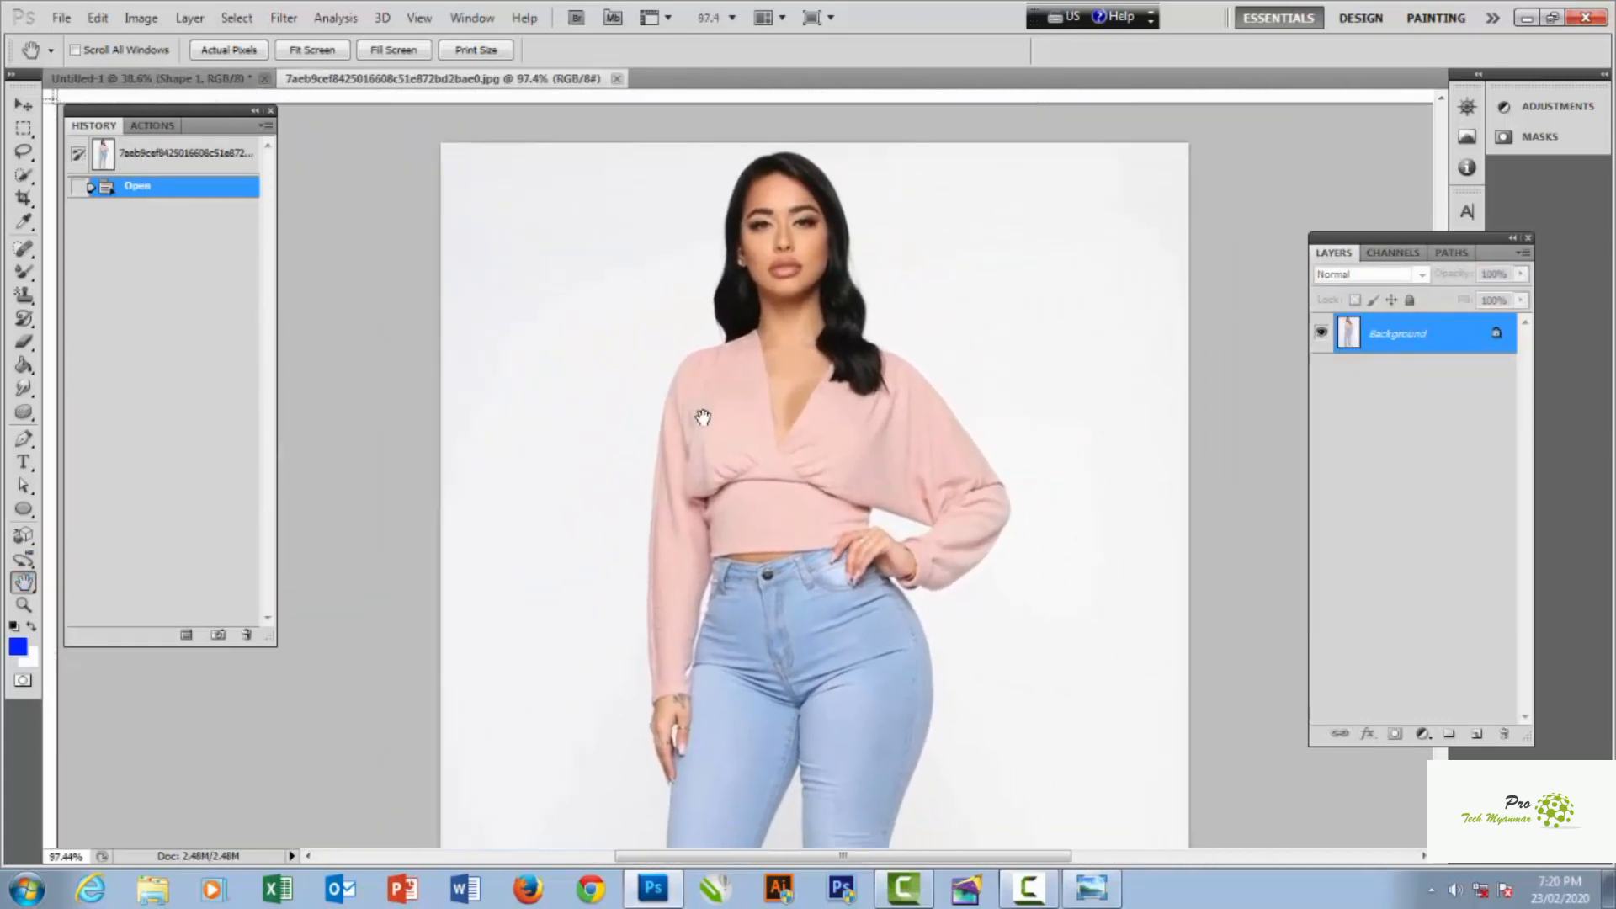
{"action": "left_click", "coordinate": [22, 104]}
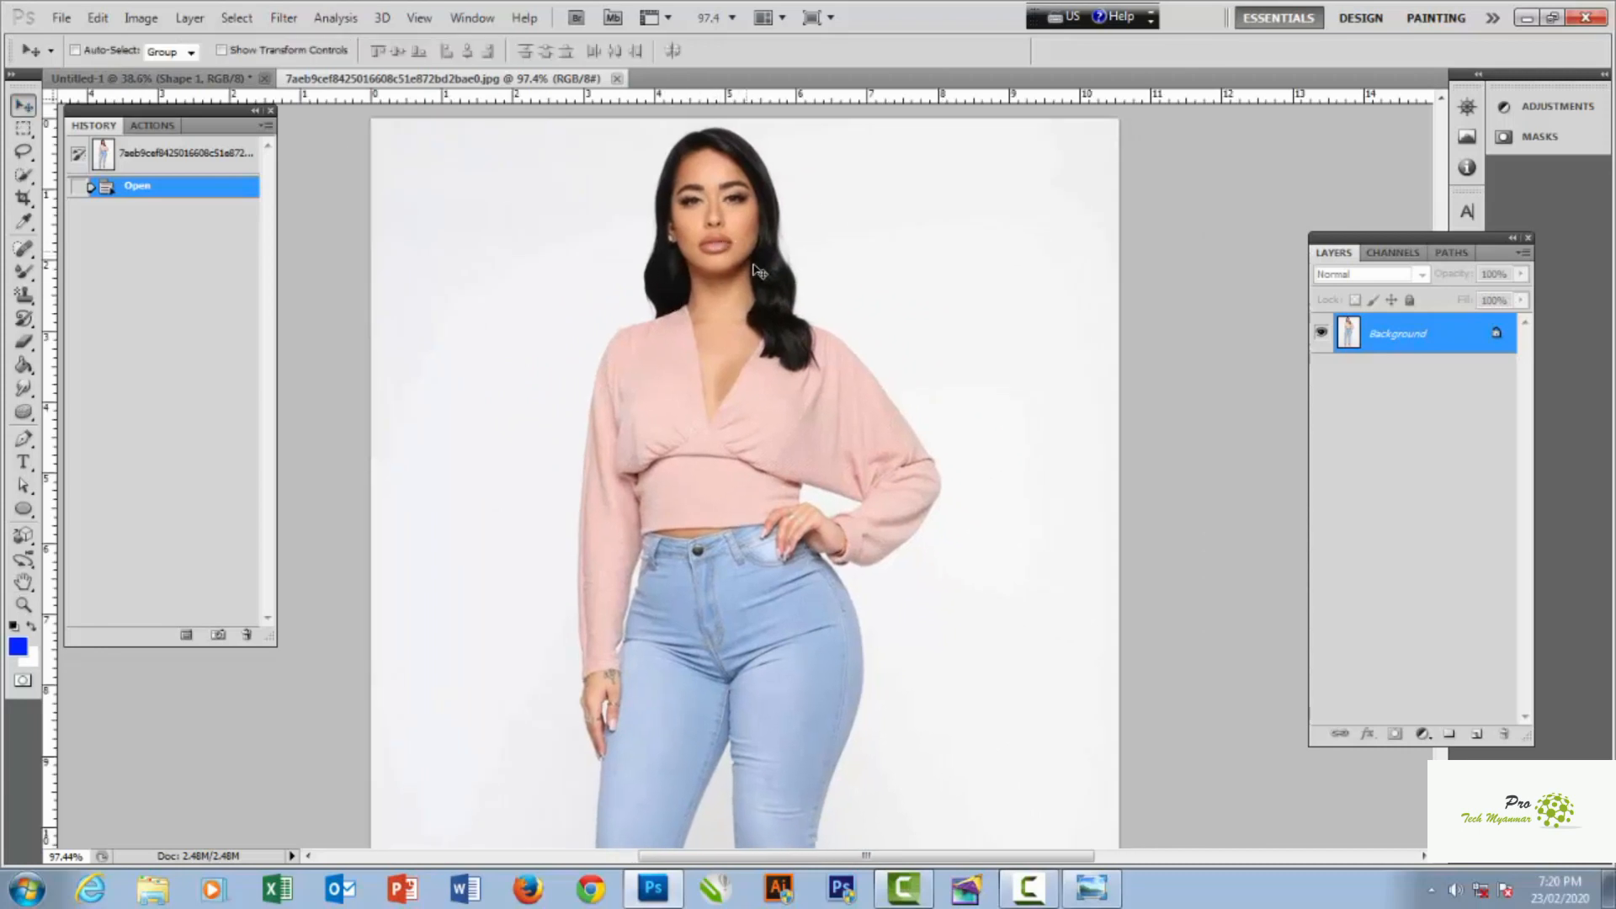
- Pan the photo to the woman's feet with the Hand tool, and use the Move tool while magnifying the legs and panning back to her upper body
{"action": "left_click", "coordinate": [23, 582]}
{"action": "left_click_drag", "start_coordinate": [717, 532], "coordinate": [602, 576]}
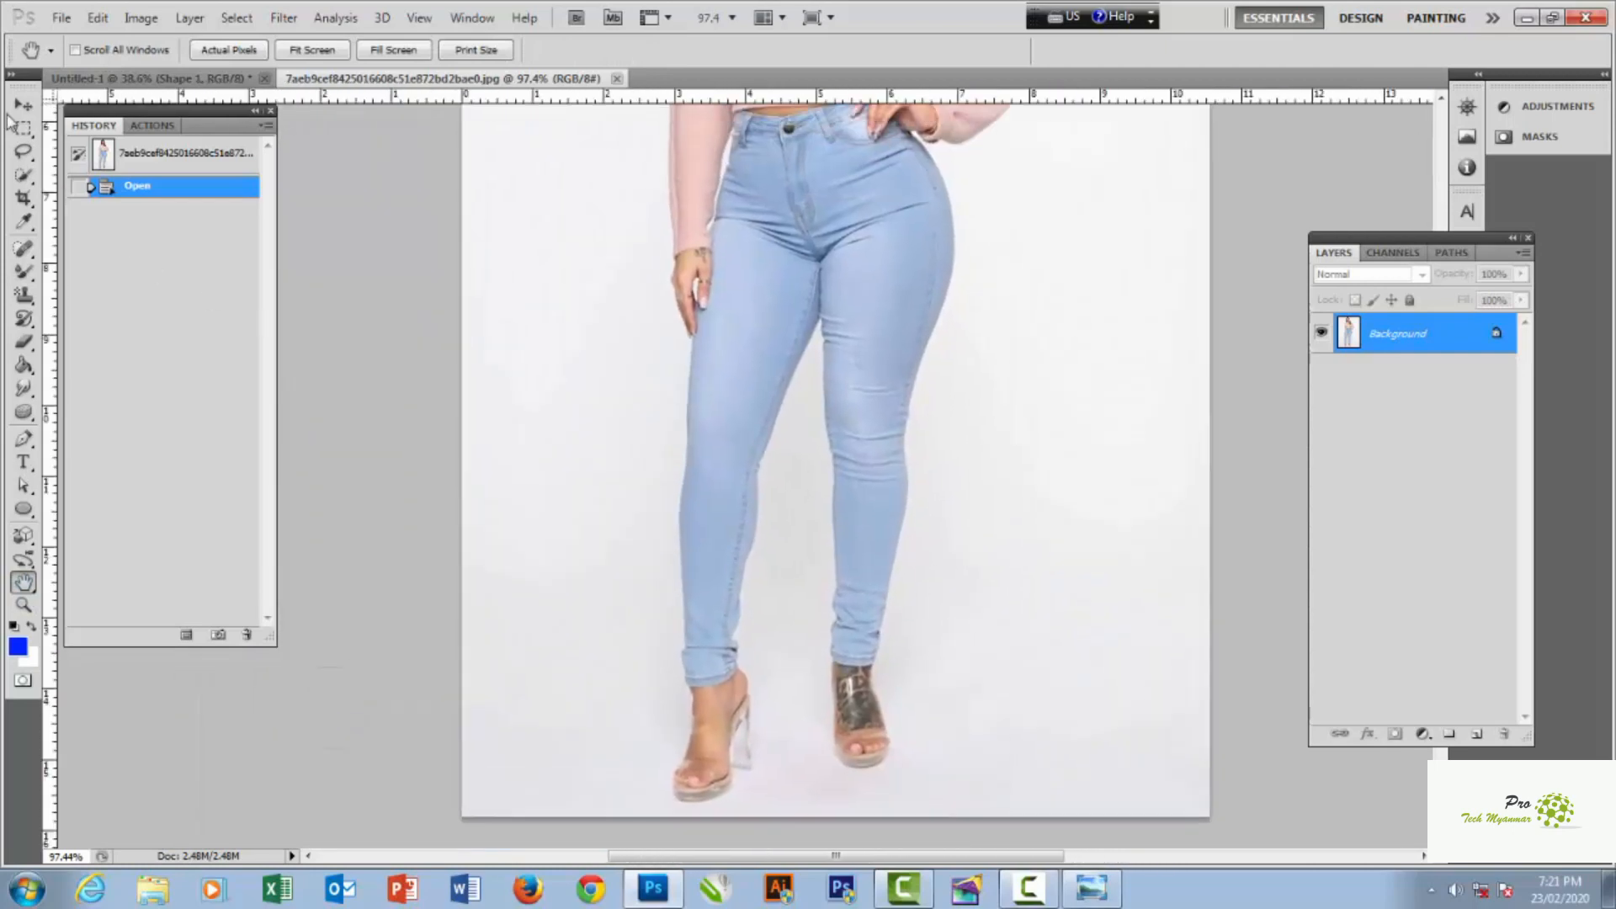
{"action": "left_click", "coordinate": [20, 106]}
{"action": "scroll", "coordinate": [798, 339], "scroll_direction": "up", "scroll_amount": 2}
{"action": "key", "text": "alt"}
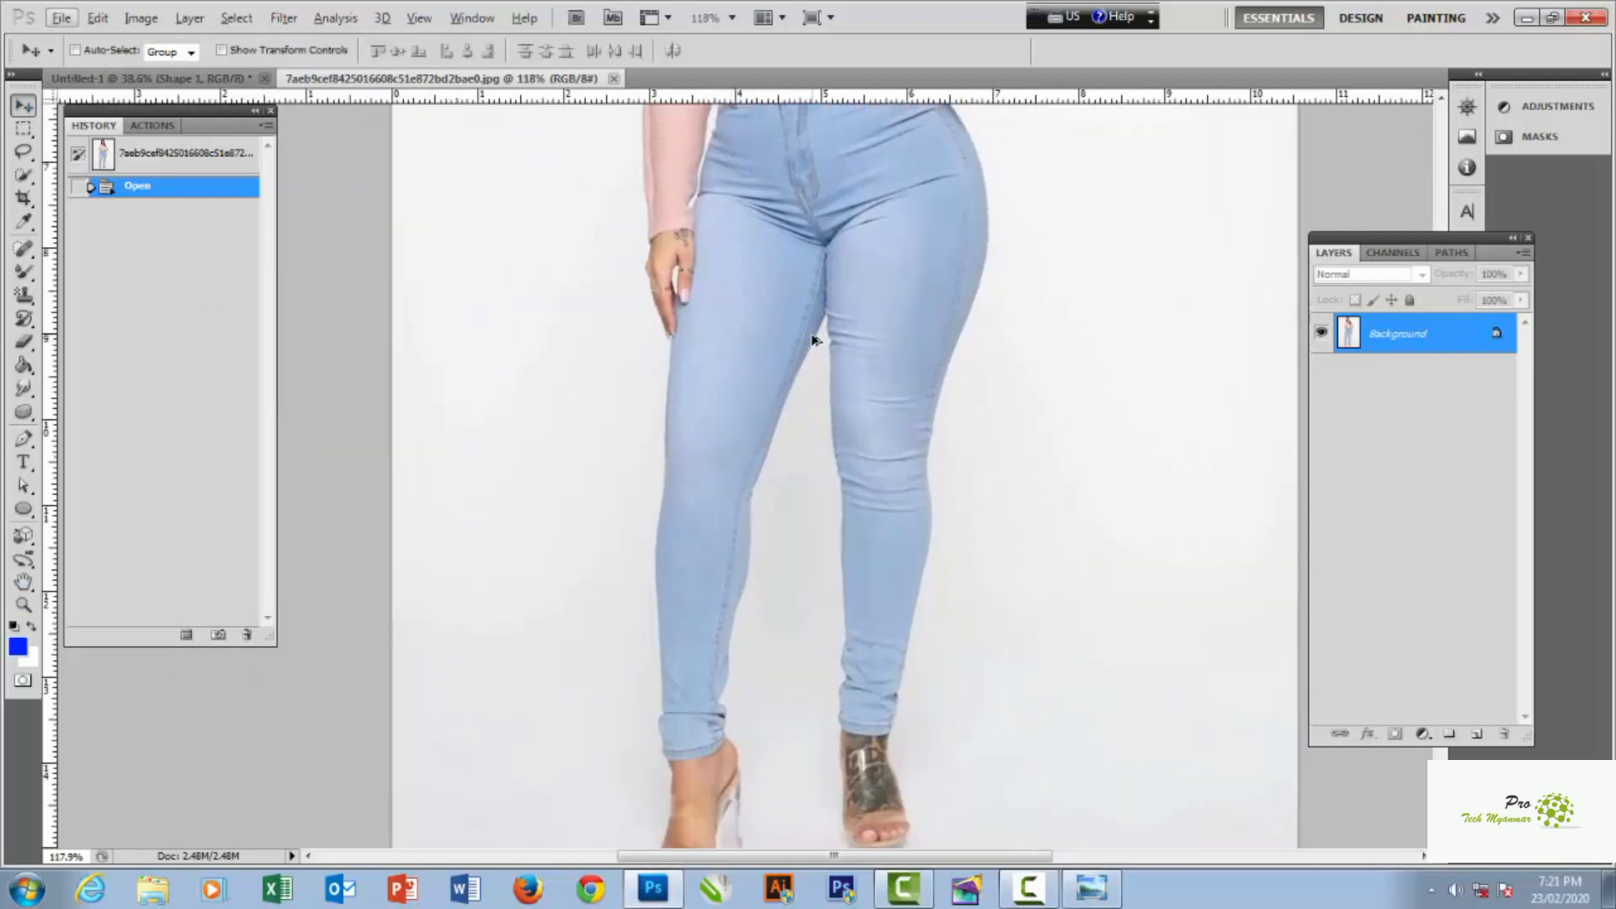
{"action": "left_click_drag", "start_coordinate": [832, 323], "coordinate": [798, 472]}
{"action": "scroll", "coordinate": [802, 478], "scroll_direction": "down", "scroll_amount": 4}
{"action": "left_click_drag", "start_coordinate": [860, 549], "coordinate": [841, 460]}
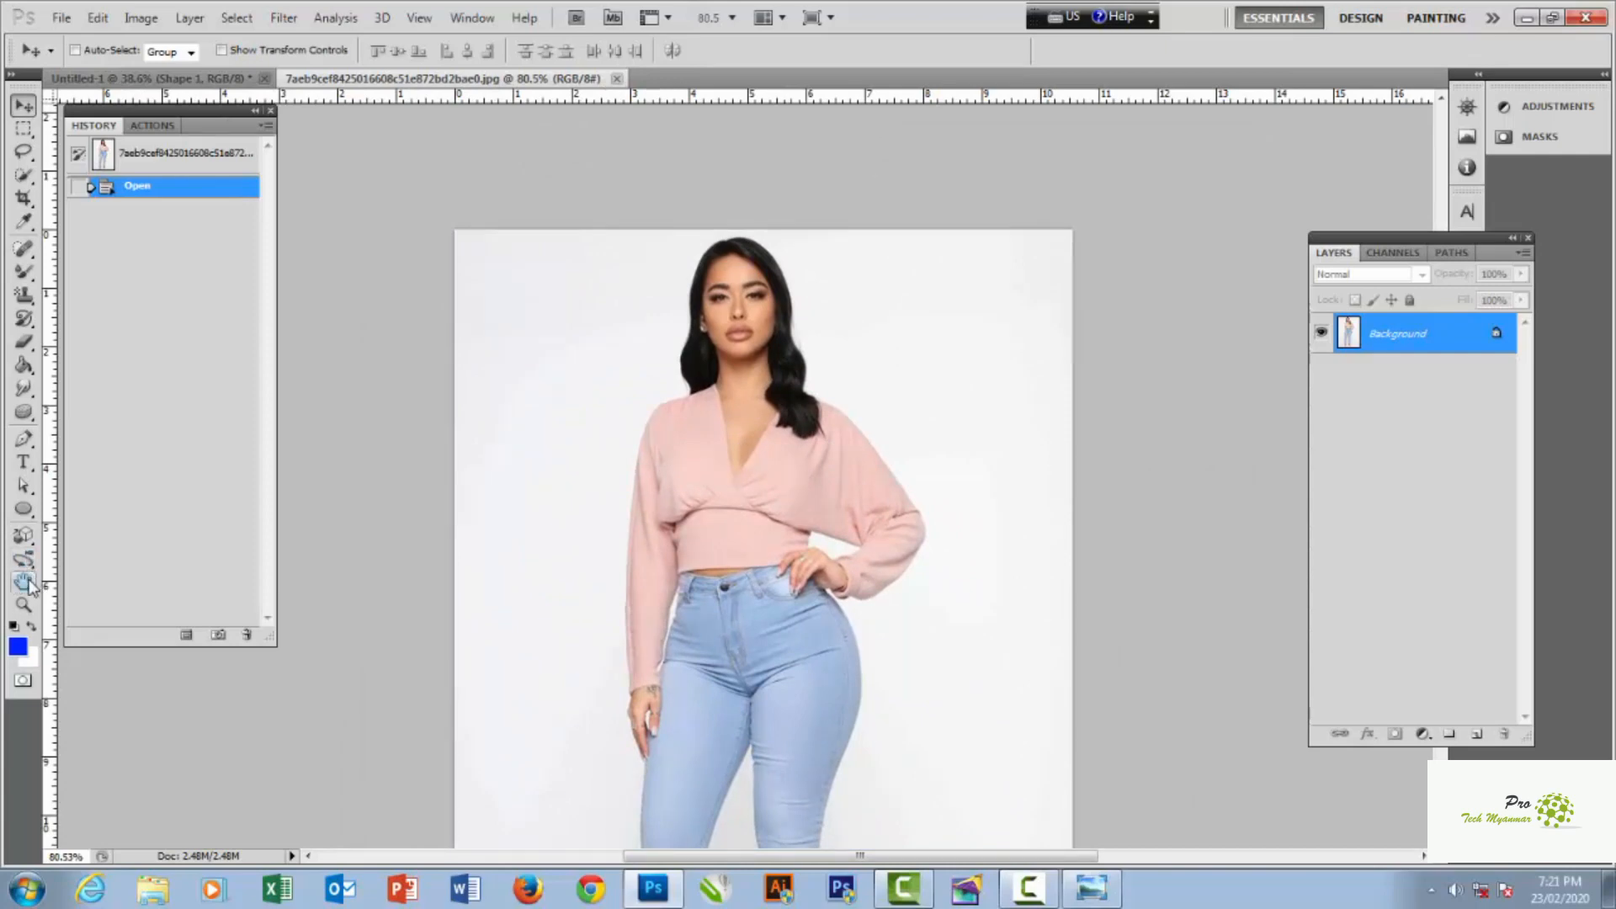
- Fit the whole photo in the window and rotate the canvas view about 29° clockwise with the Rotate View tool
{"action": "double_click", "coordinate": [25, 581]}
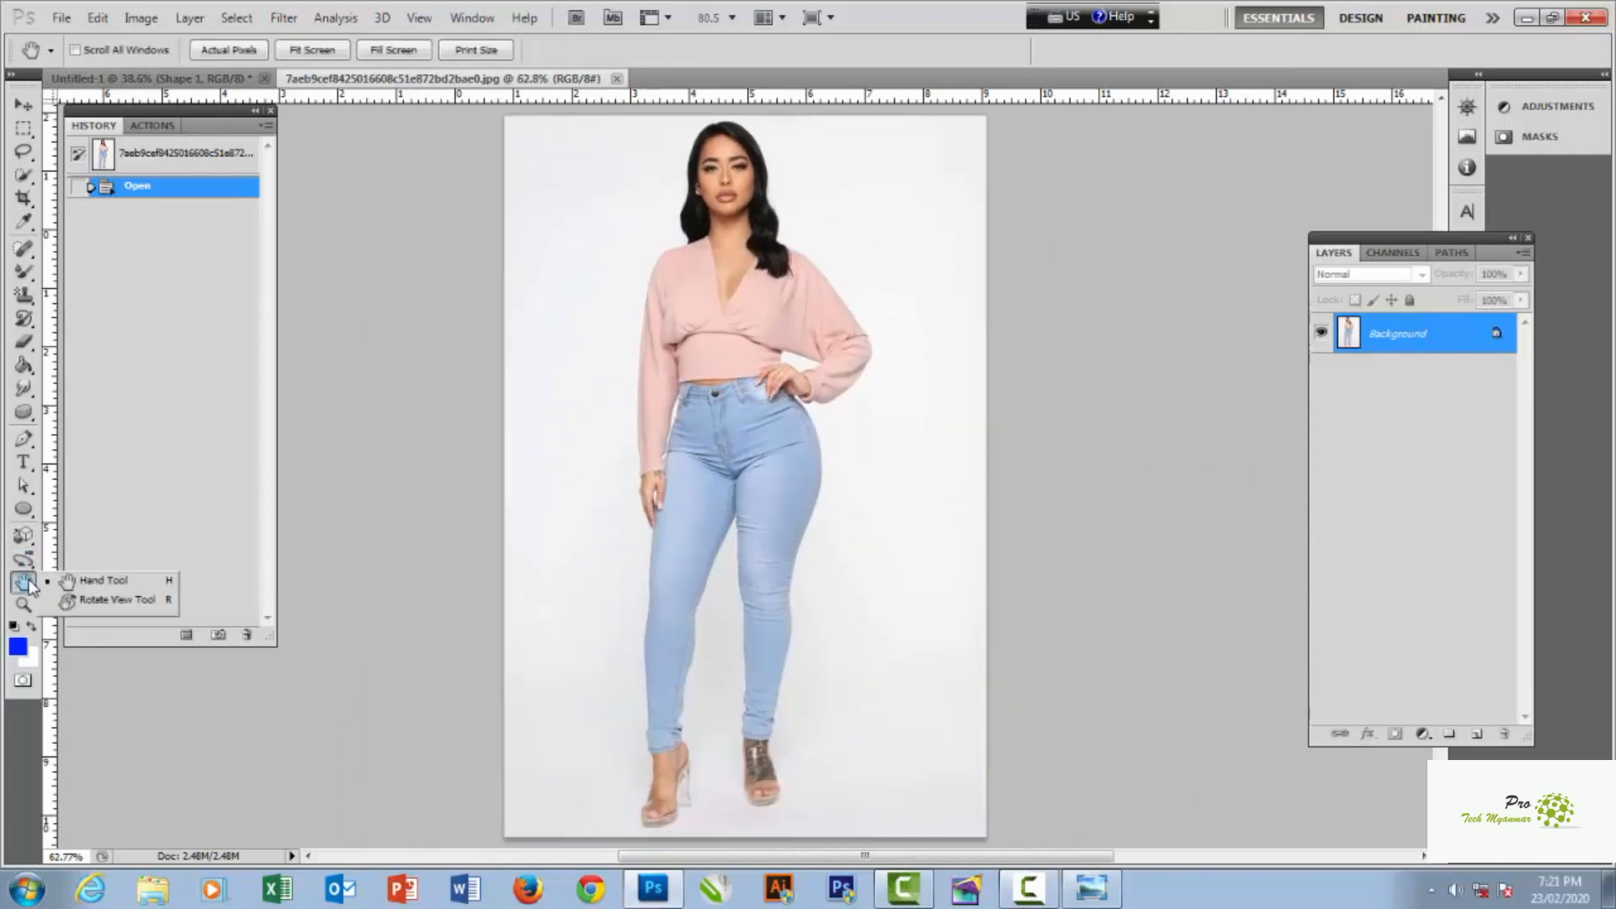
{"action": "left_click", "coordinate": [128, 601]}
{"action": "left_click_drag", "start_coordinate": [754, 355], "coordinate": [863, 259]}
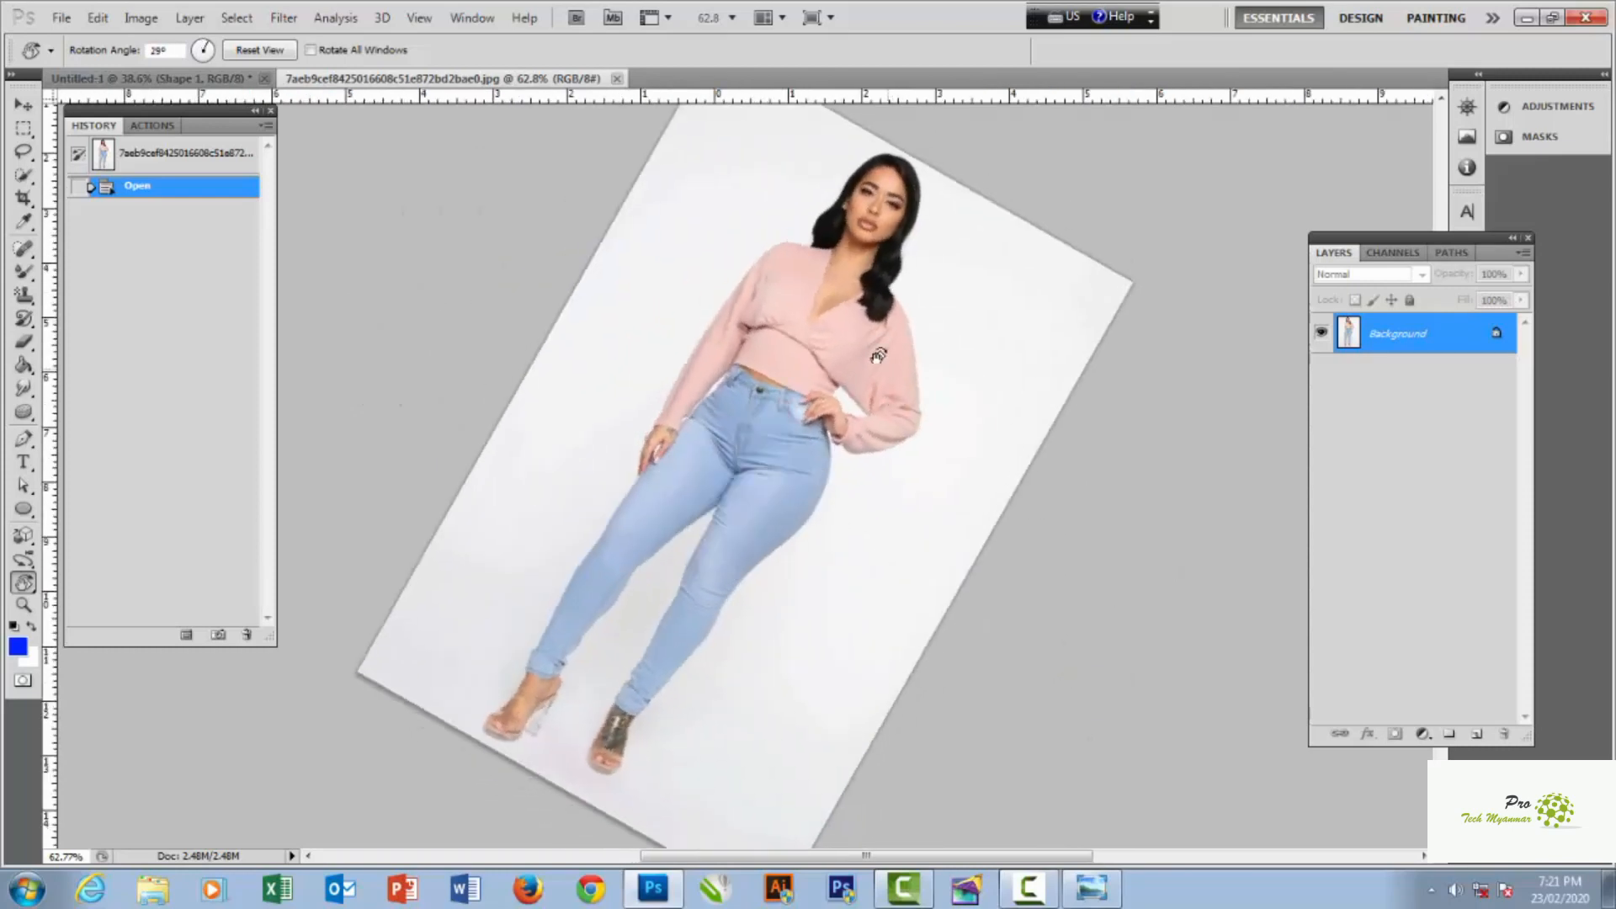
- View the tilted photo at 100% with the Zoom tool, magnify the woman's face, and zoom out after restoring the opening snapshot
{"action": "double_click", "coordinate": [22, 606]}
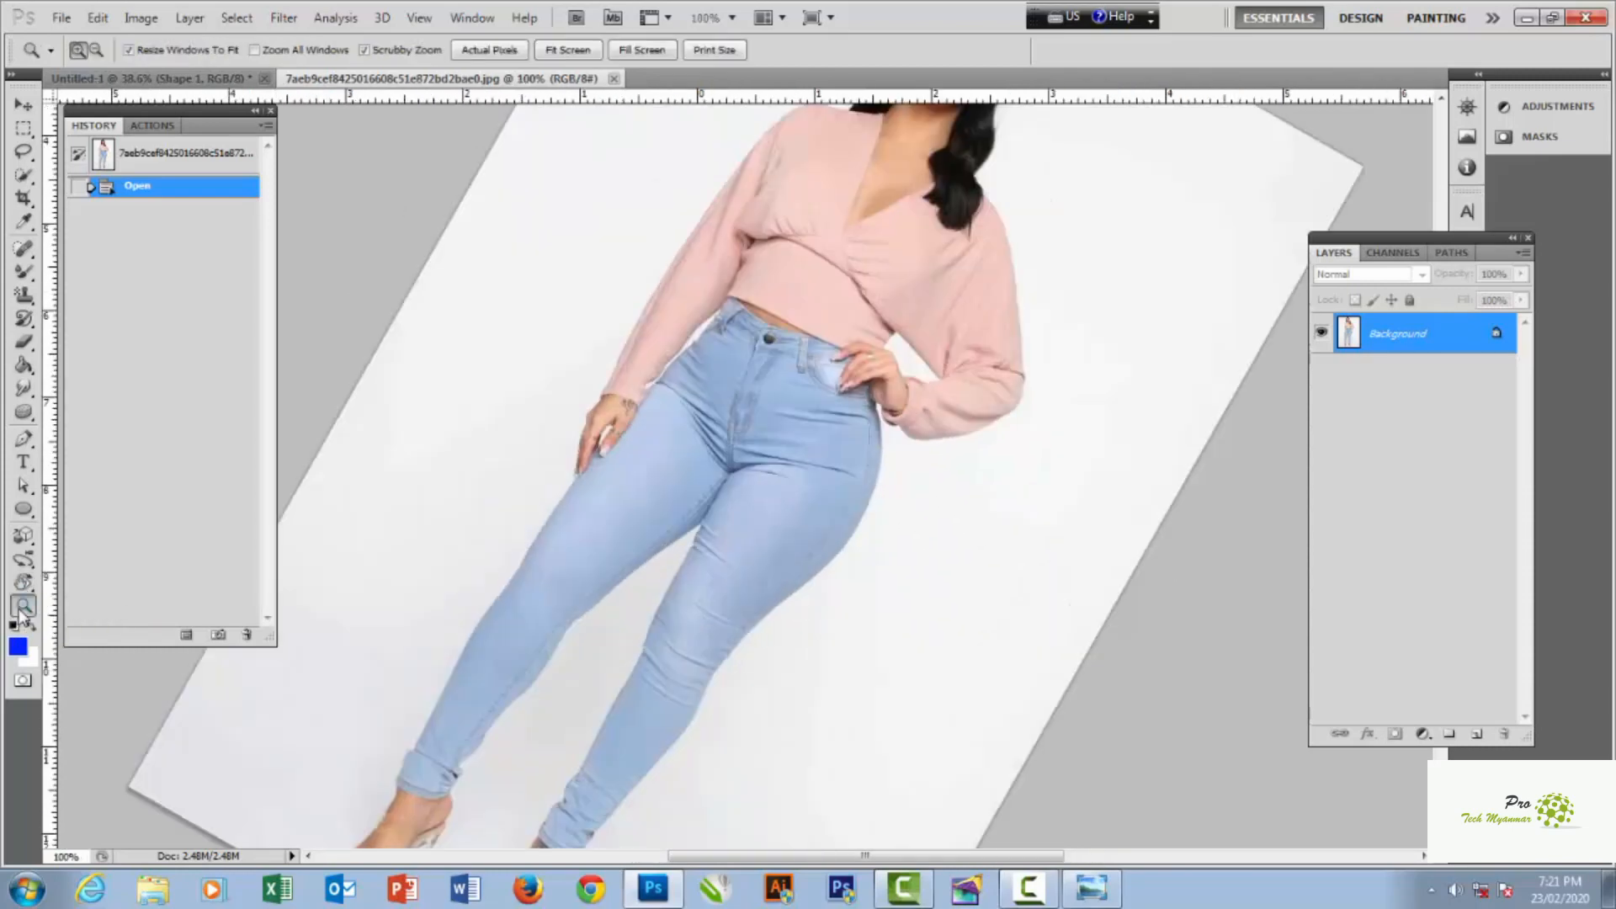
{"action": "scroll", "coordinate": [545, 573], "scroll_direction": "down", "scroll_amount": 3}
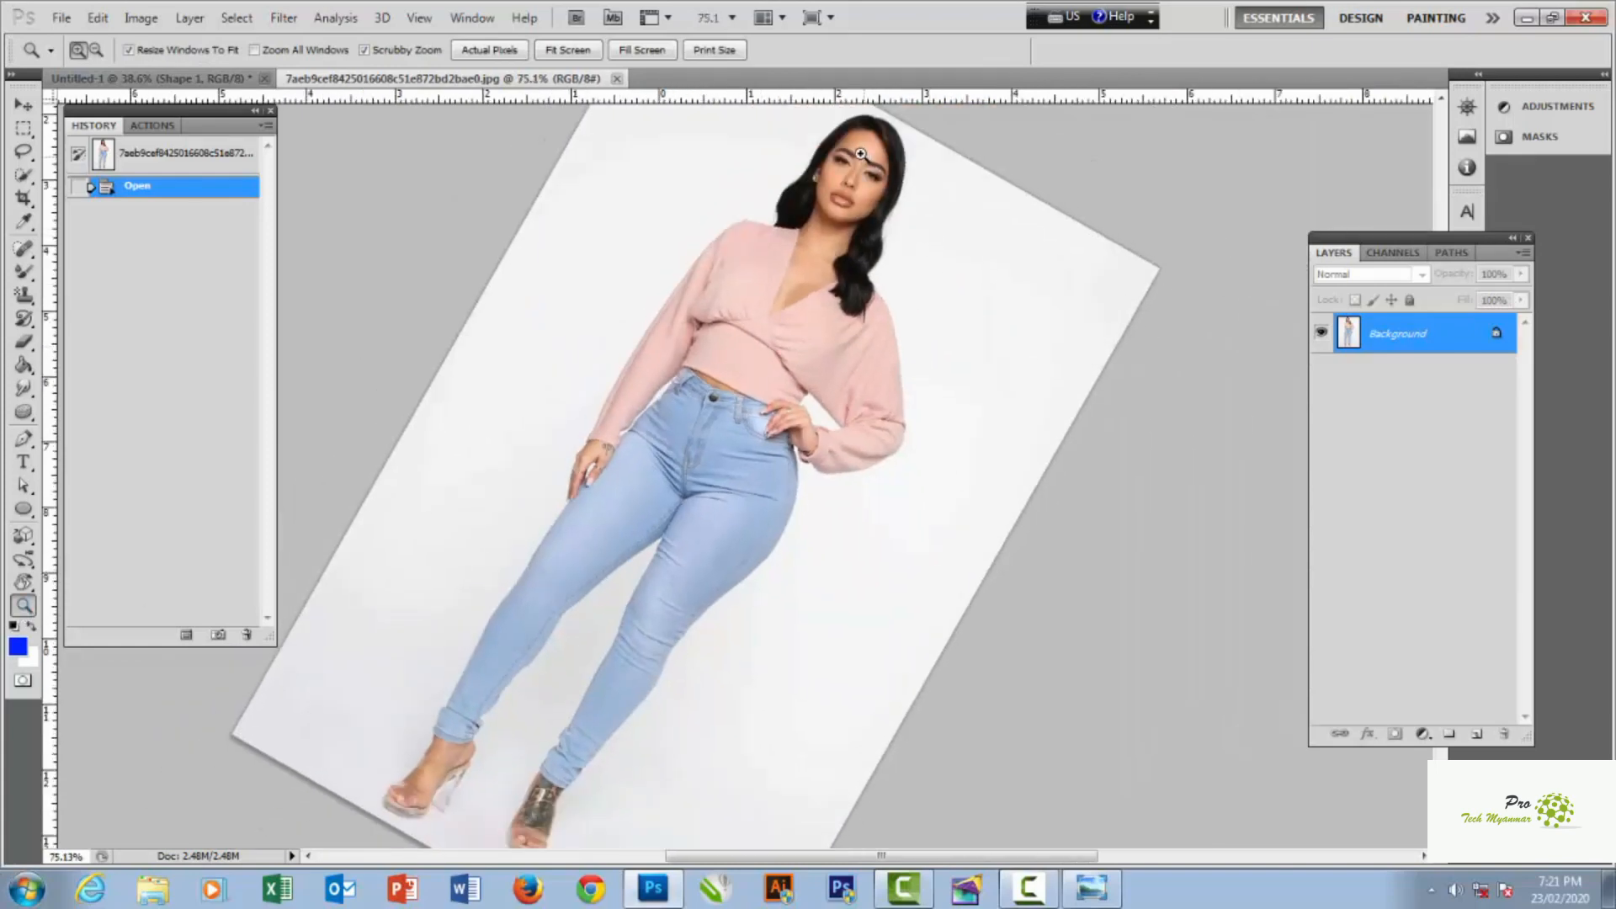
{"action": "scroll", "coordinate": [891, 177], "scroll_direction": "up", "scroll_amount": 13}
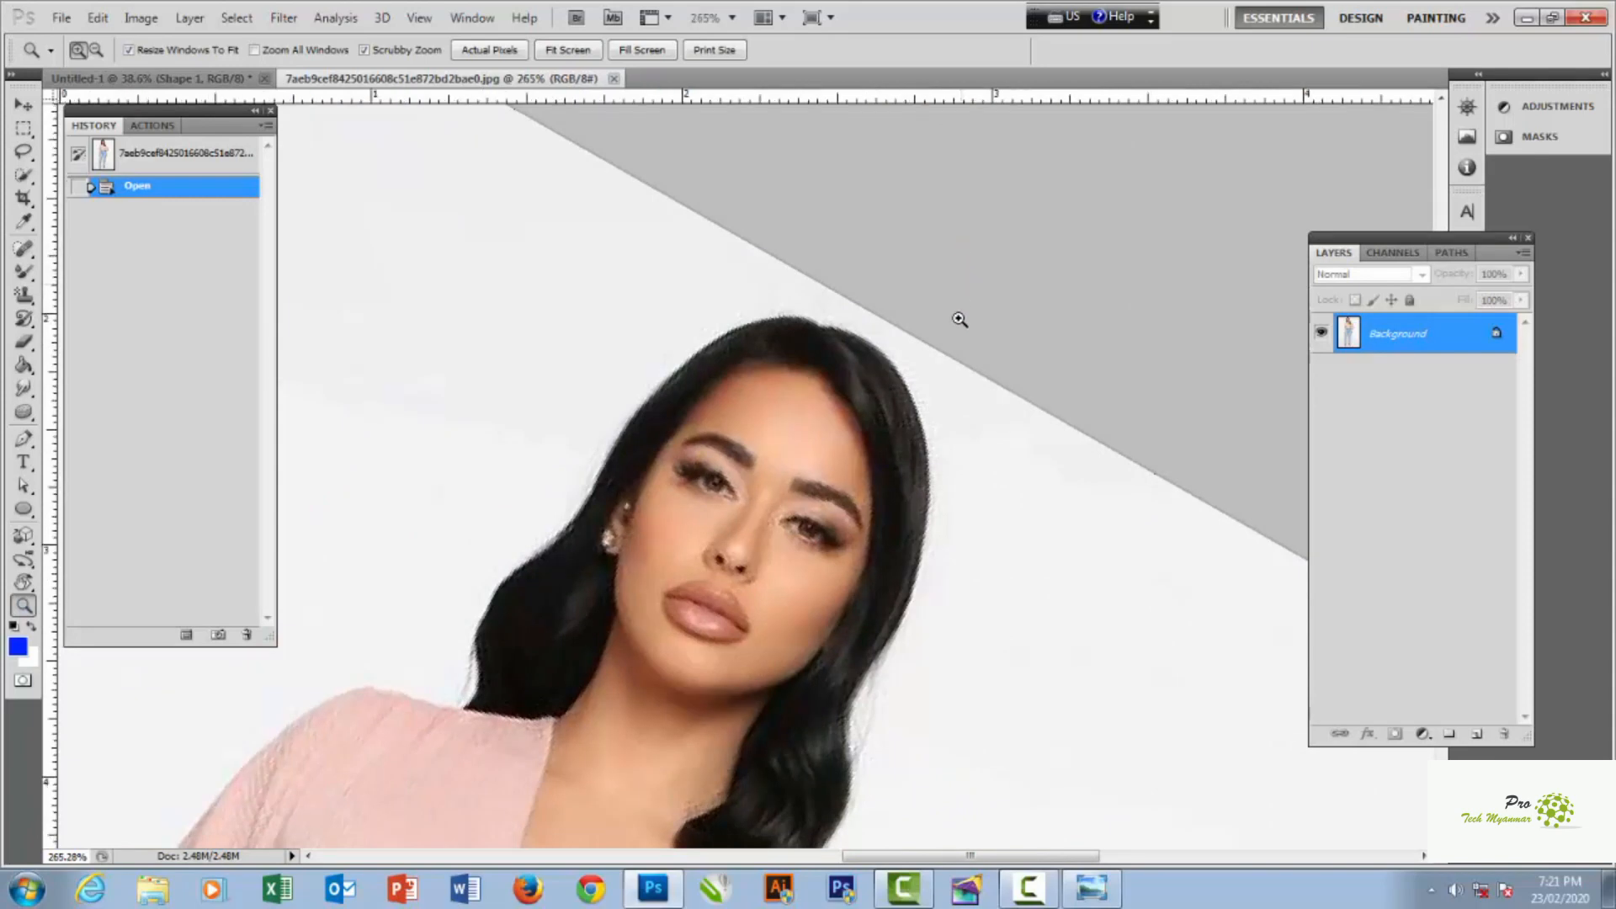
{"action": "left_click", "coordinate": [246, 160]}
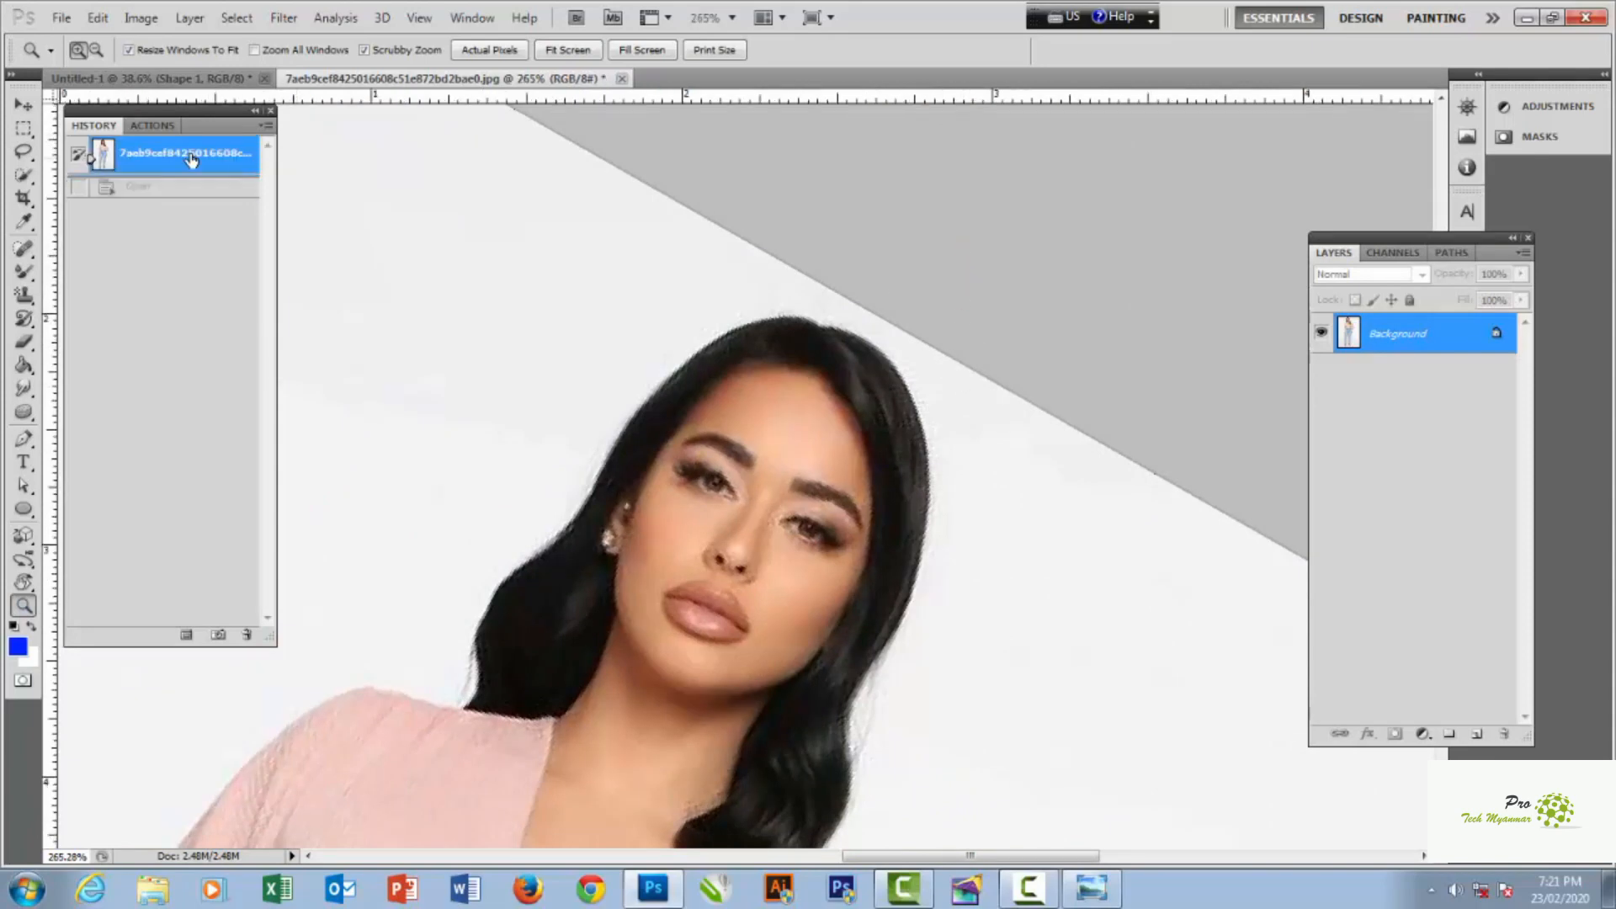
{"action": "scroll", "coordinate": [534, 307], "scroll_direction": "down", "scroll_amount": 20}
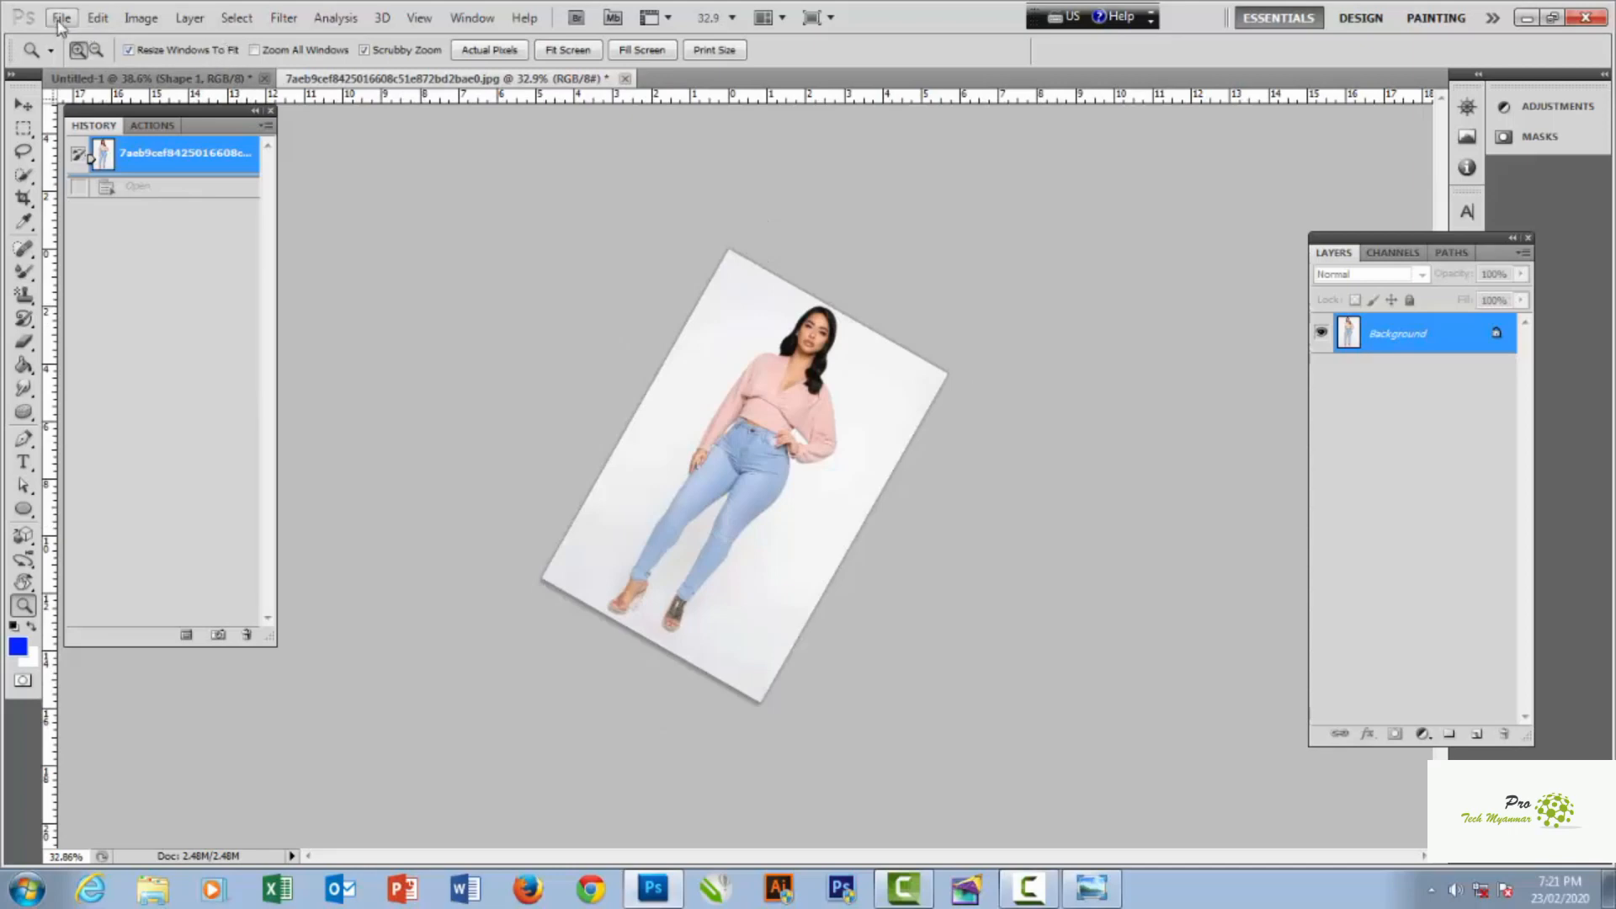
- Open the photo 2f04b7f355b7449864a2edb9bc99dc8d.jpg of the woman in a black jacket from New folder (2)
{"action": "key", "text": "ctrl+o"}
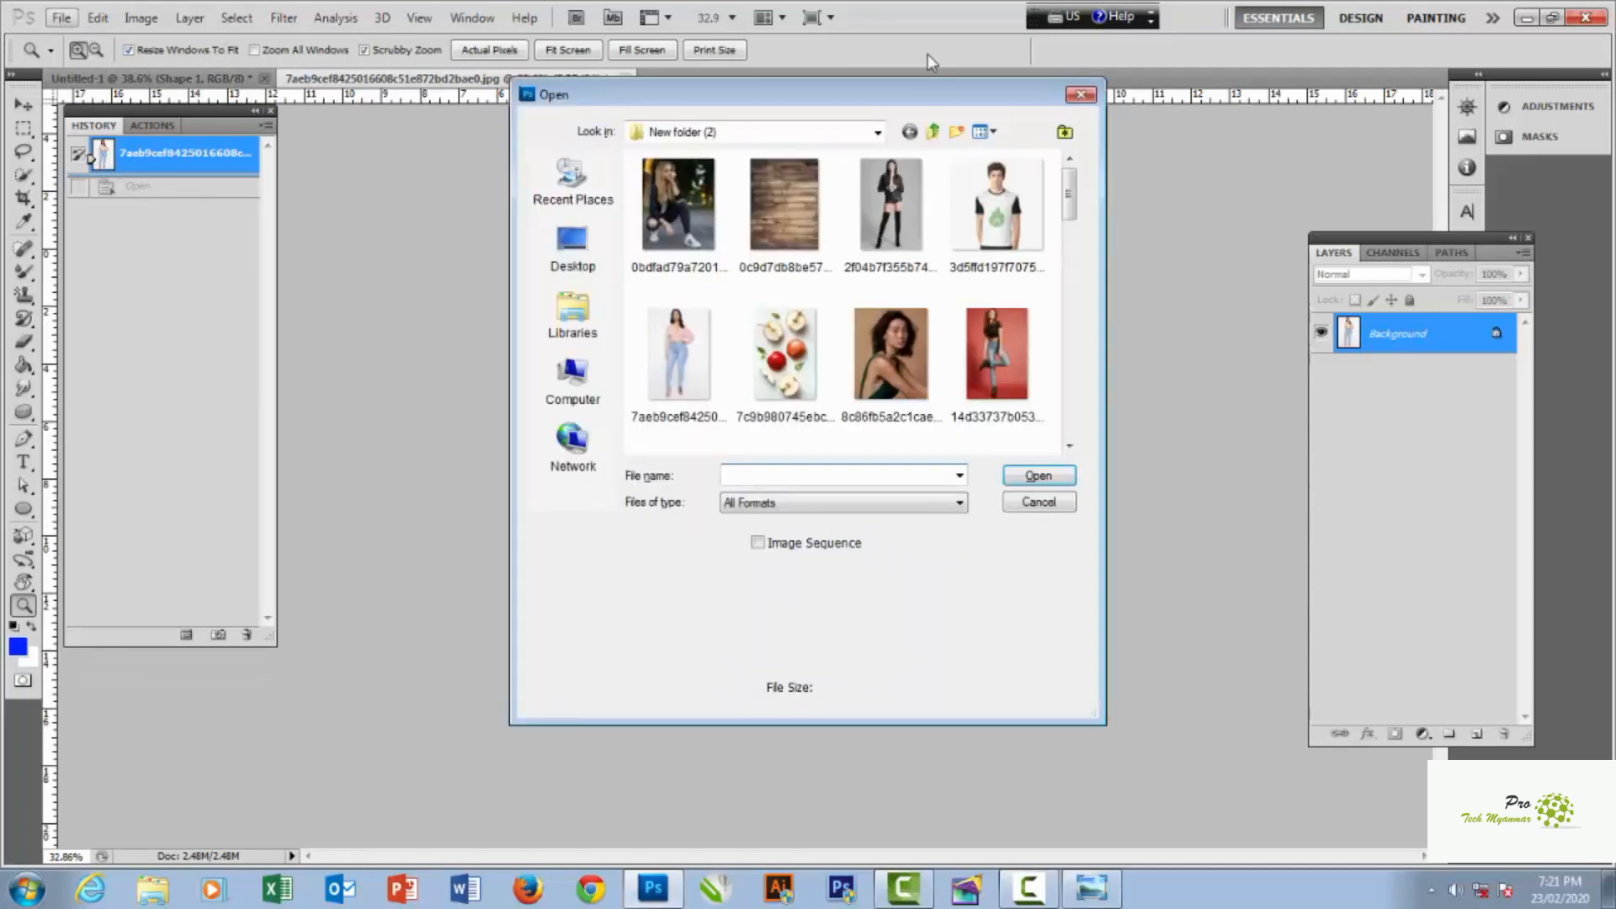
{"action": "left_click", "coordinate": [892, 198]}
{"action": "left_click", "coordinate": [1038, 476]}
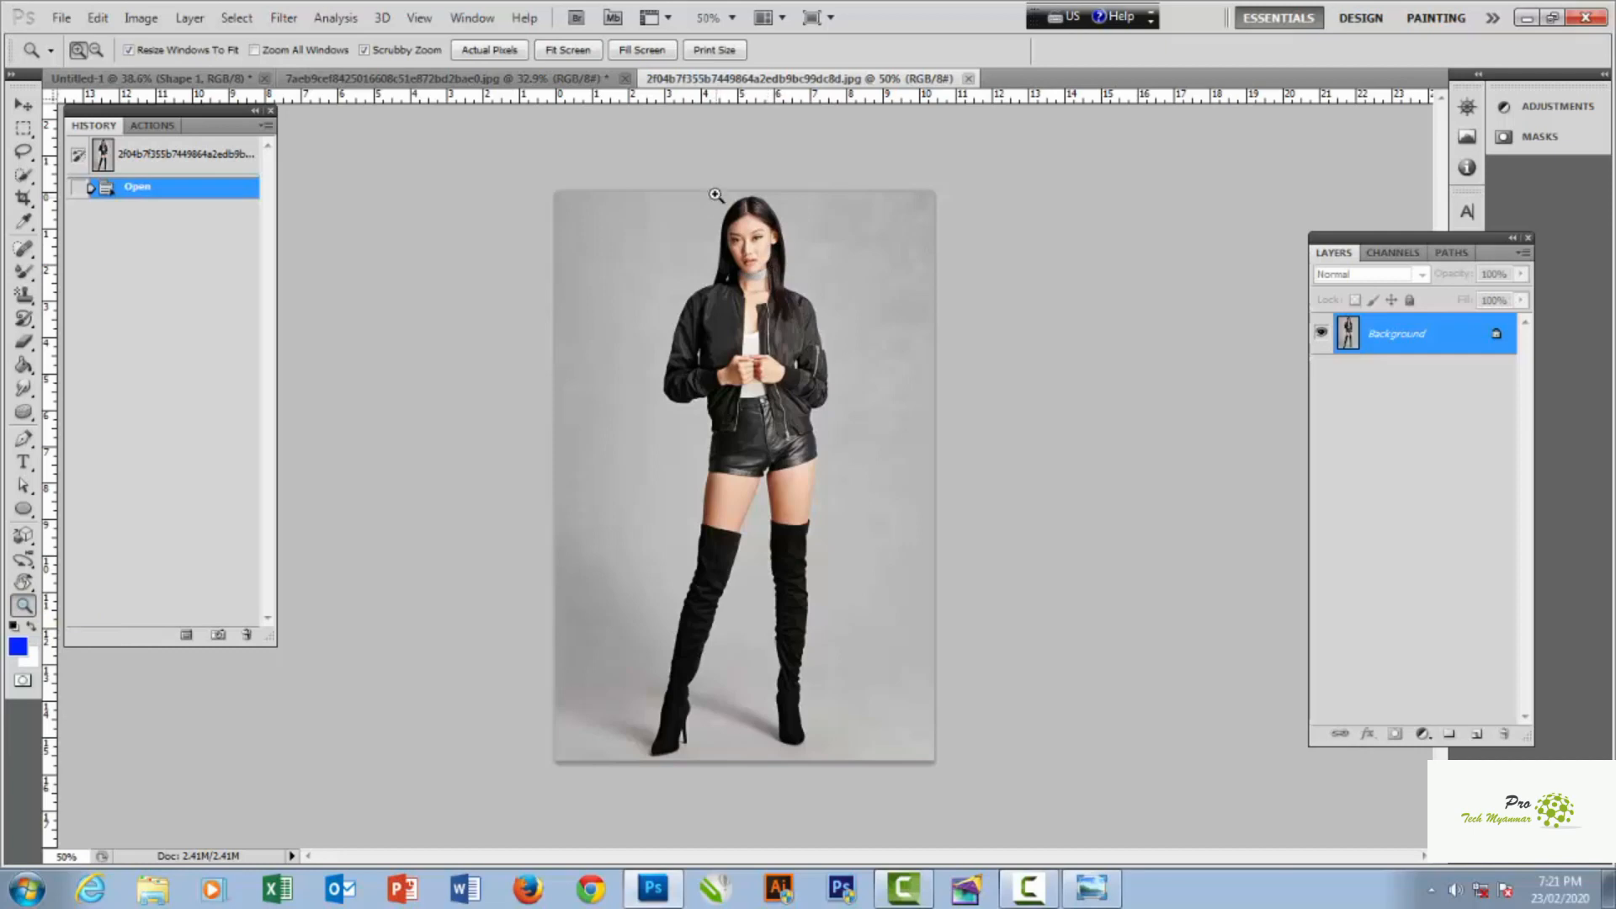
- Magnify the woman's face and upper body with the Zoom tool, and zoom back out to the full figure
{"action": "left_click_drag", "start_coordinate": [704, 194], "coordinate": [812, 327]}
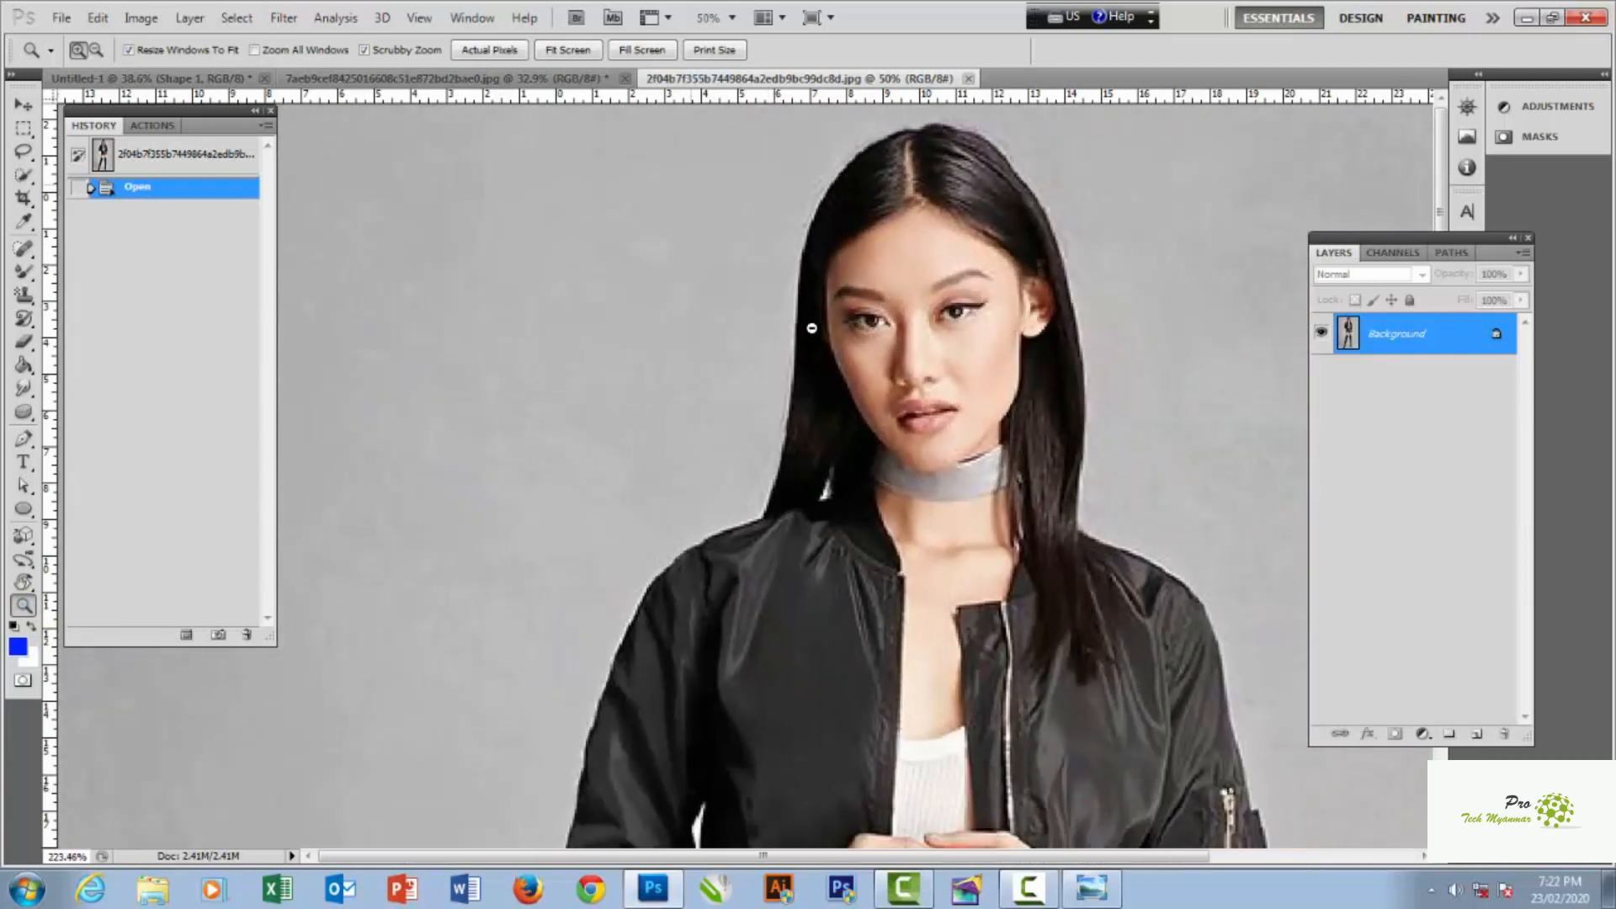
{"action": "left_click", "coordinate": [944, 336], "text": "alt"}
{"action": "left_click", "coordinate": [941, 337], "text": "alt"}
{"action": "left_click", "coordinate": [852, 382], "text": "alt"}
{"action": "left_click", "coordinate": [852, 382], "text": "alt"}
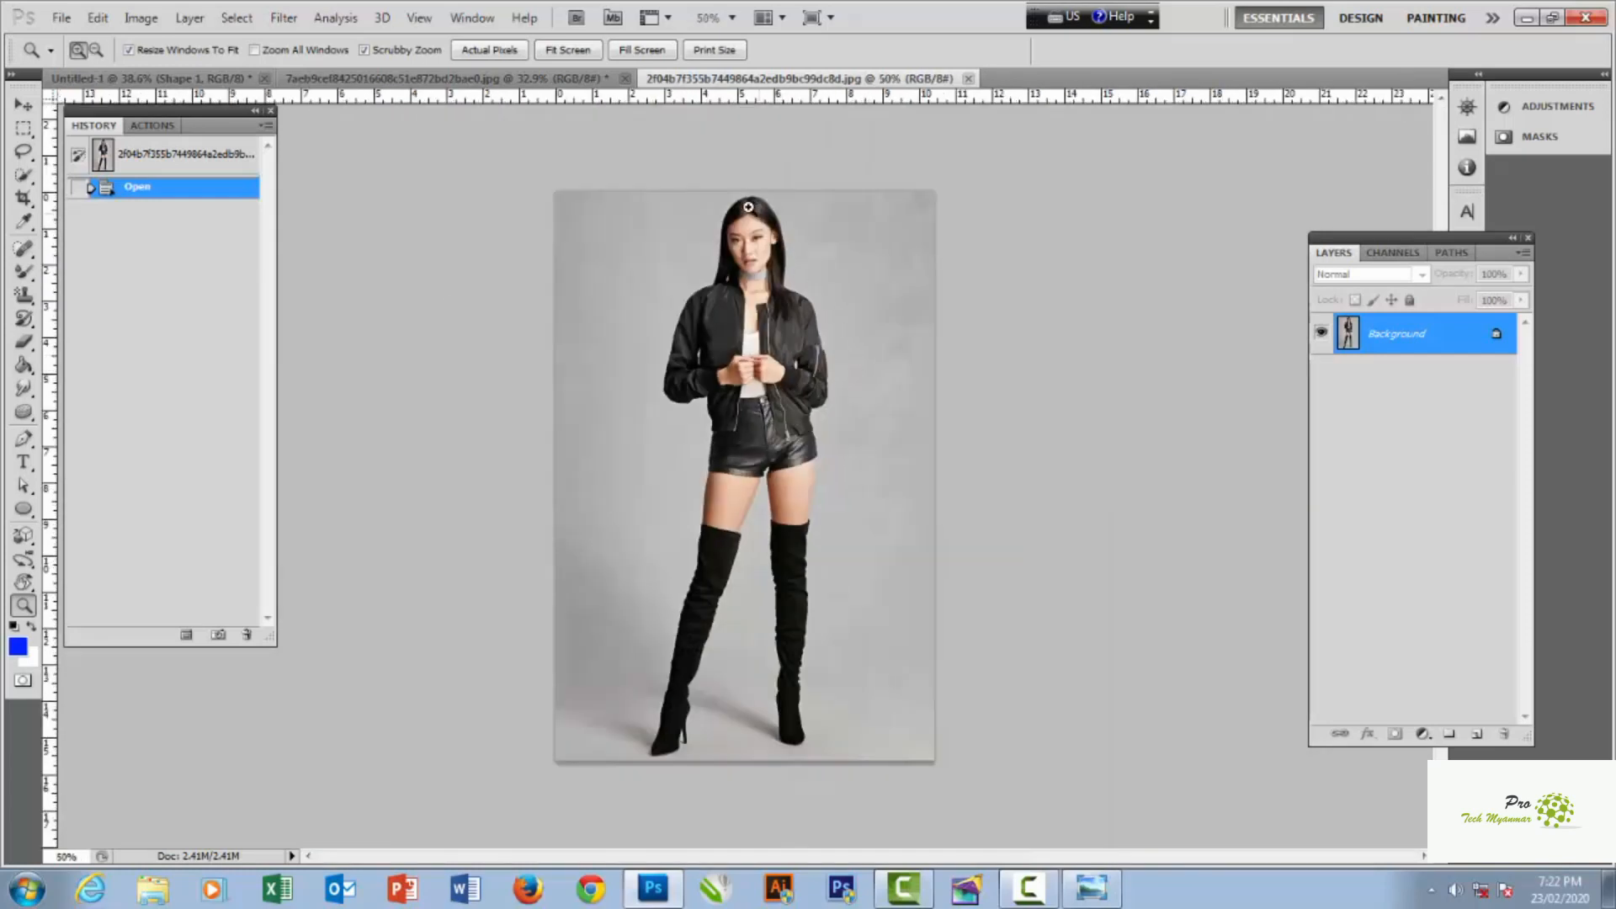
{"action": "left_click_drag", "start_coordinate": [748, 207], "coordinate": [882, 395]}
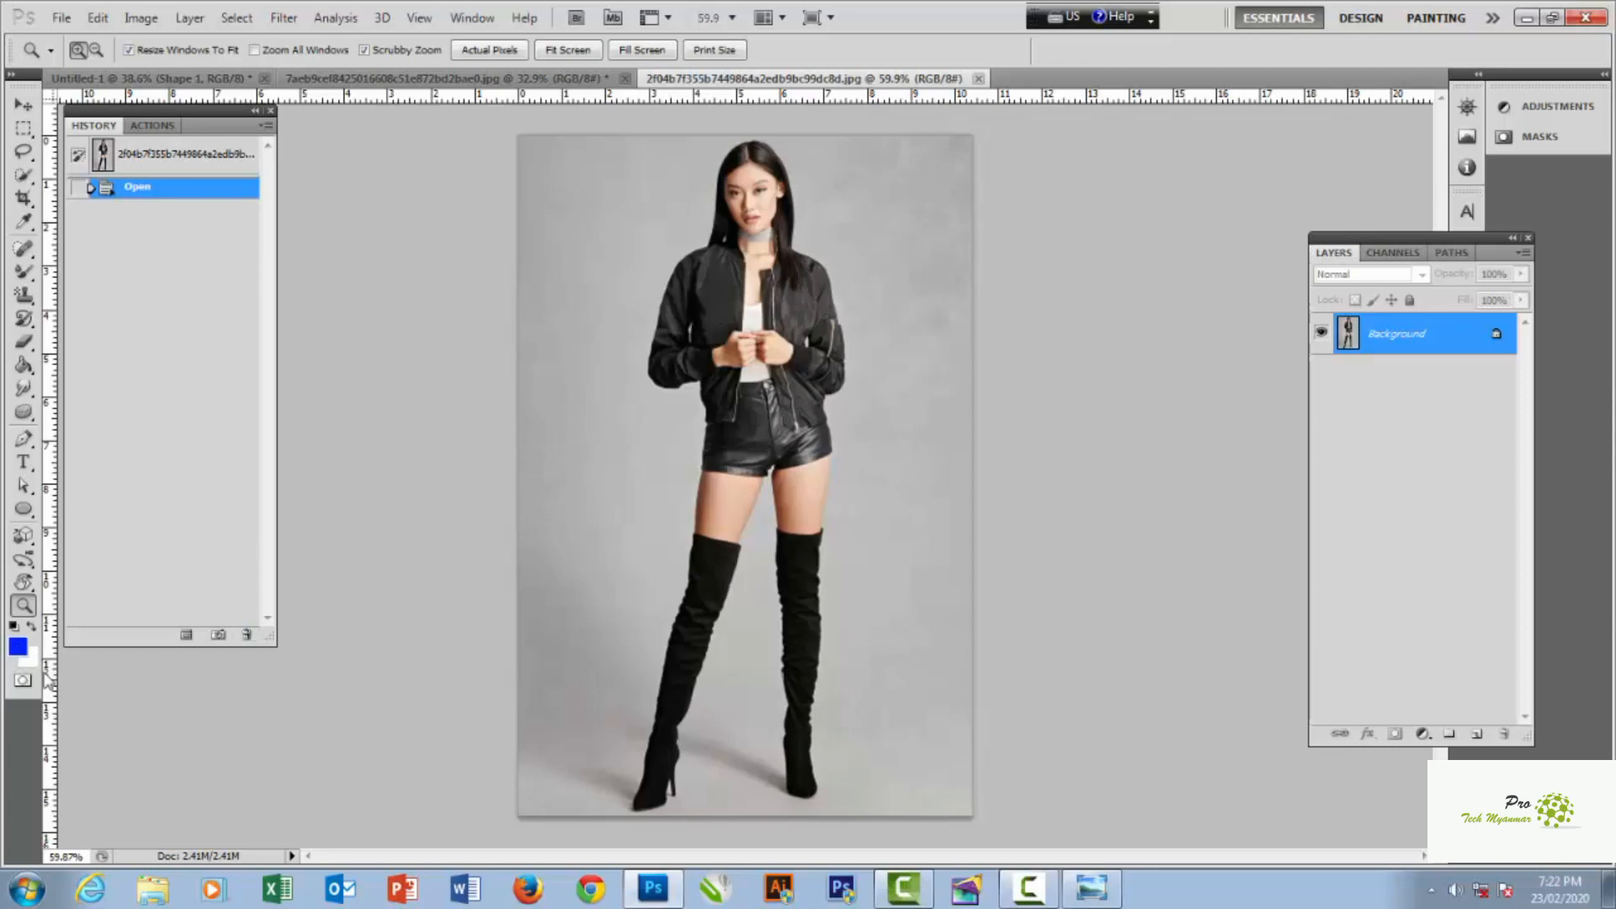
- Fill the Background layer with the white background colour and the blue foreground colour, and revert to the opening snapshot
{"action": "key", "text": "ctrl+BackSpace"}
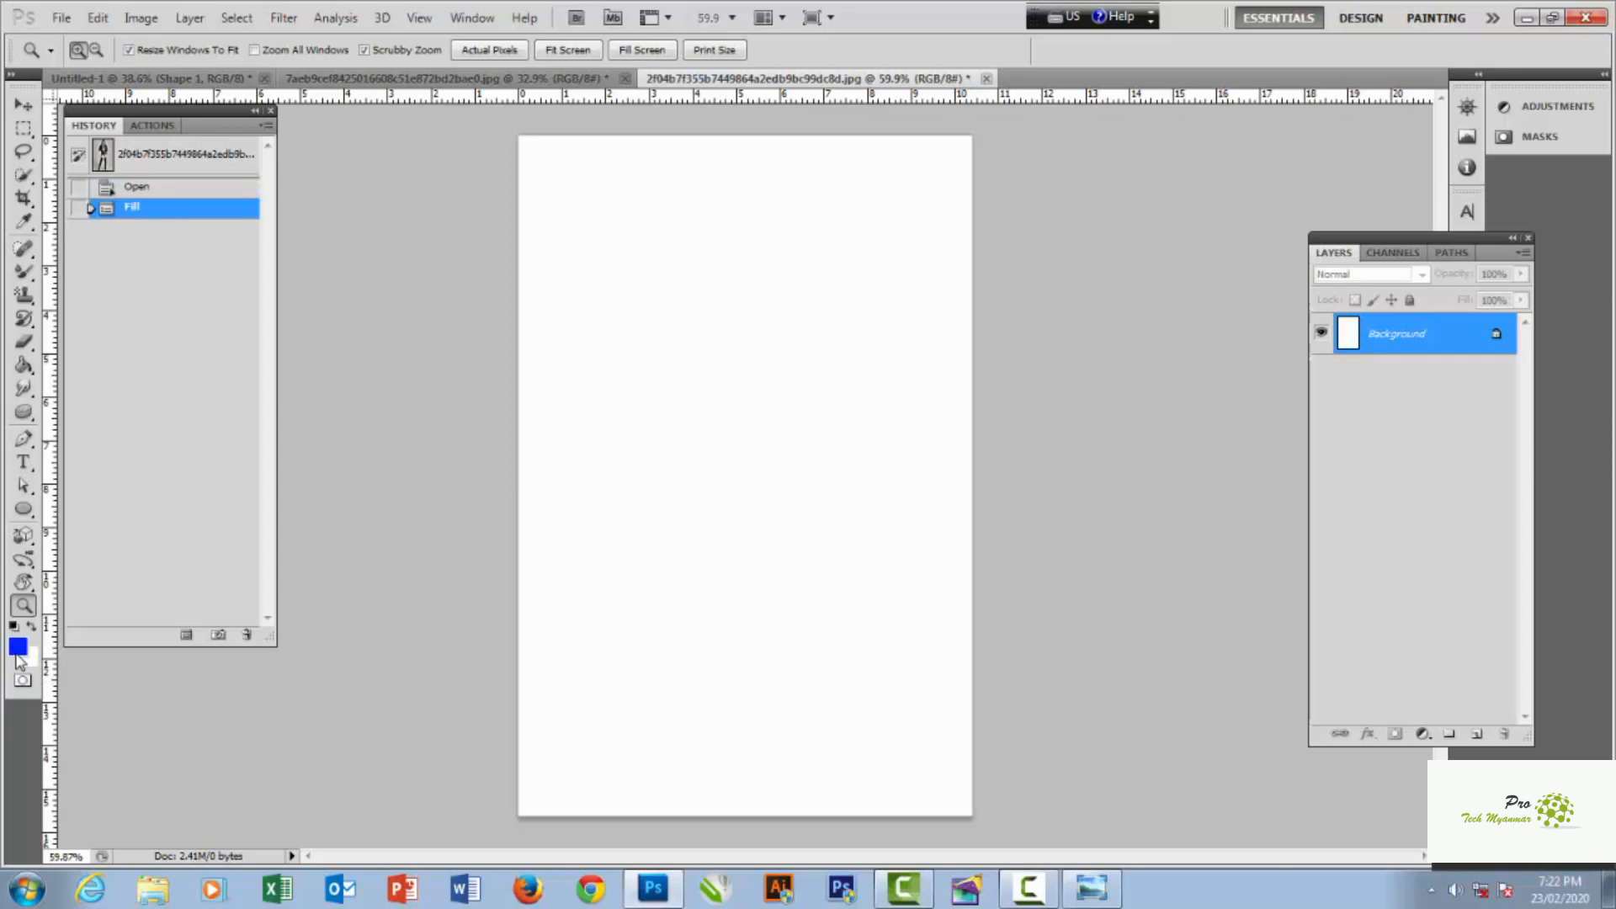
{"action": "key", "text": "alt+BackSpace"}
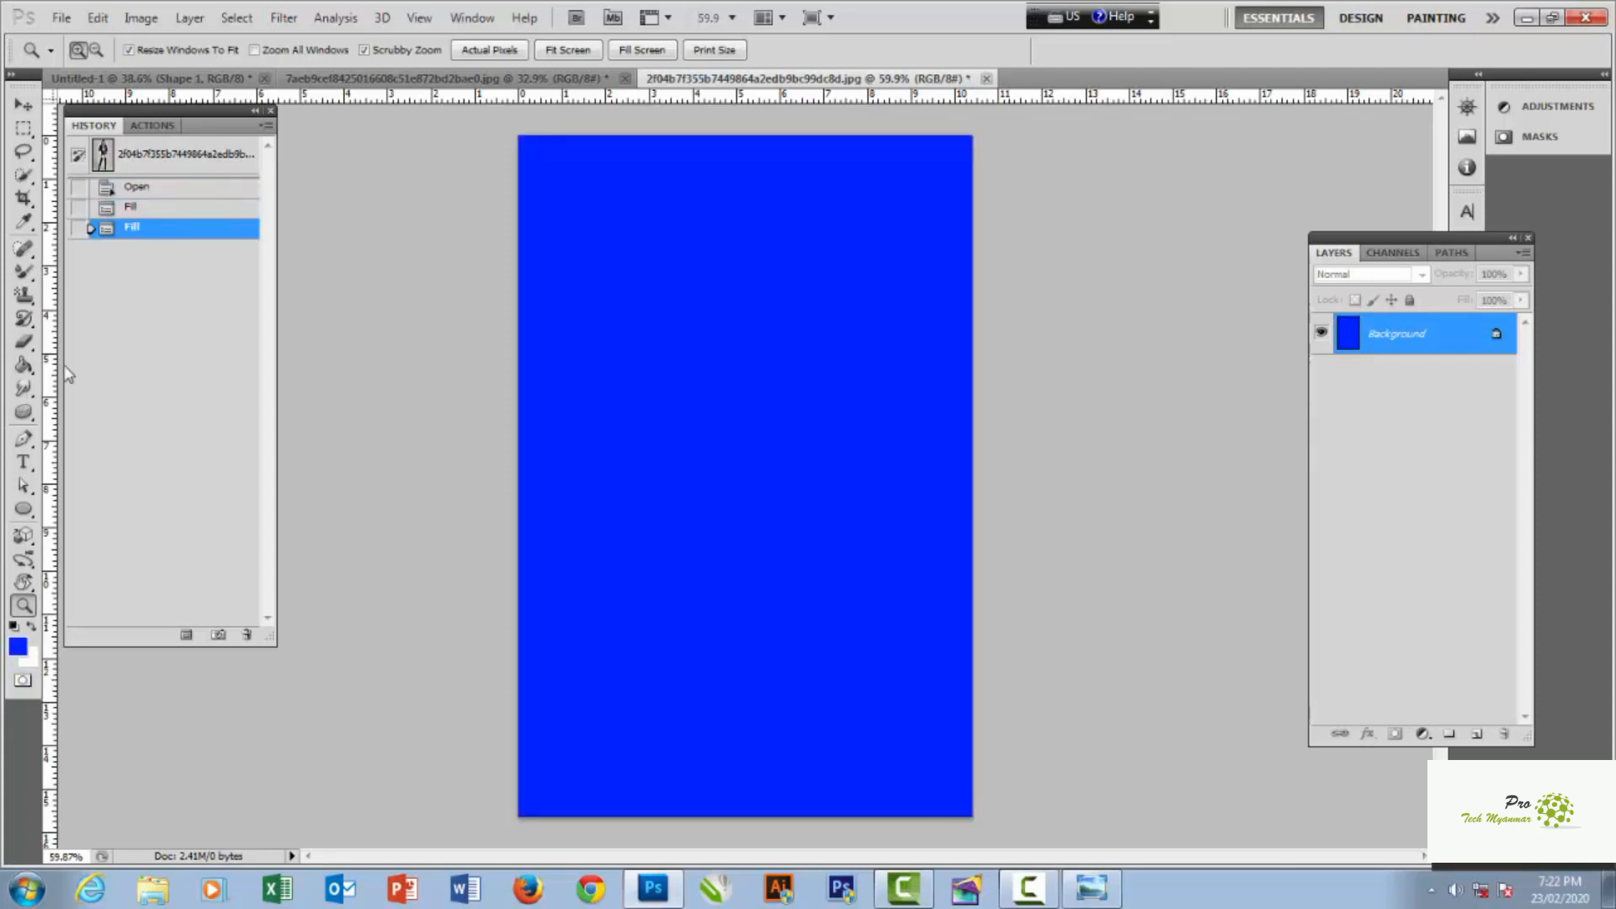
{"action": "left_click", "coordinate": [187, 167]}
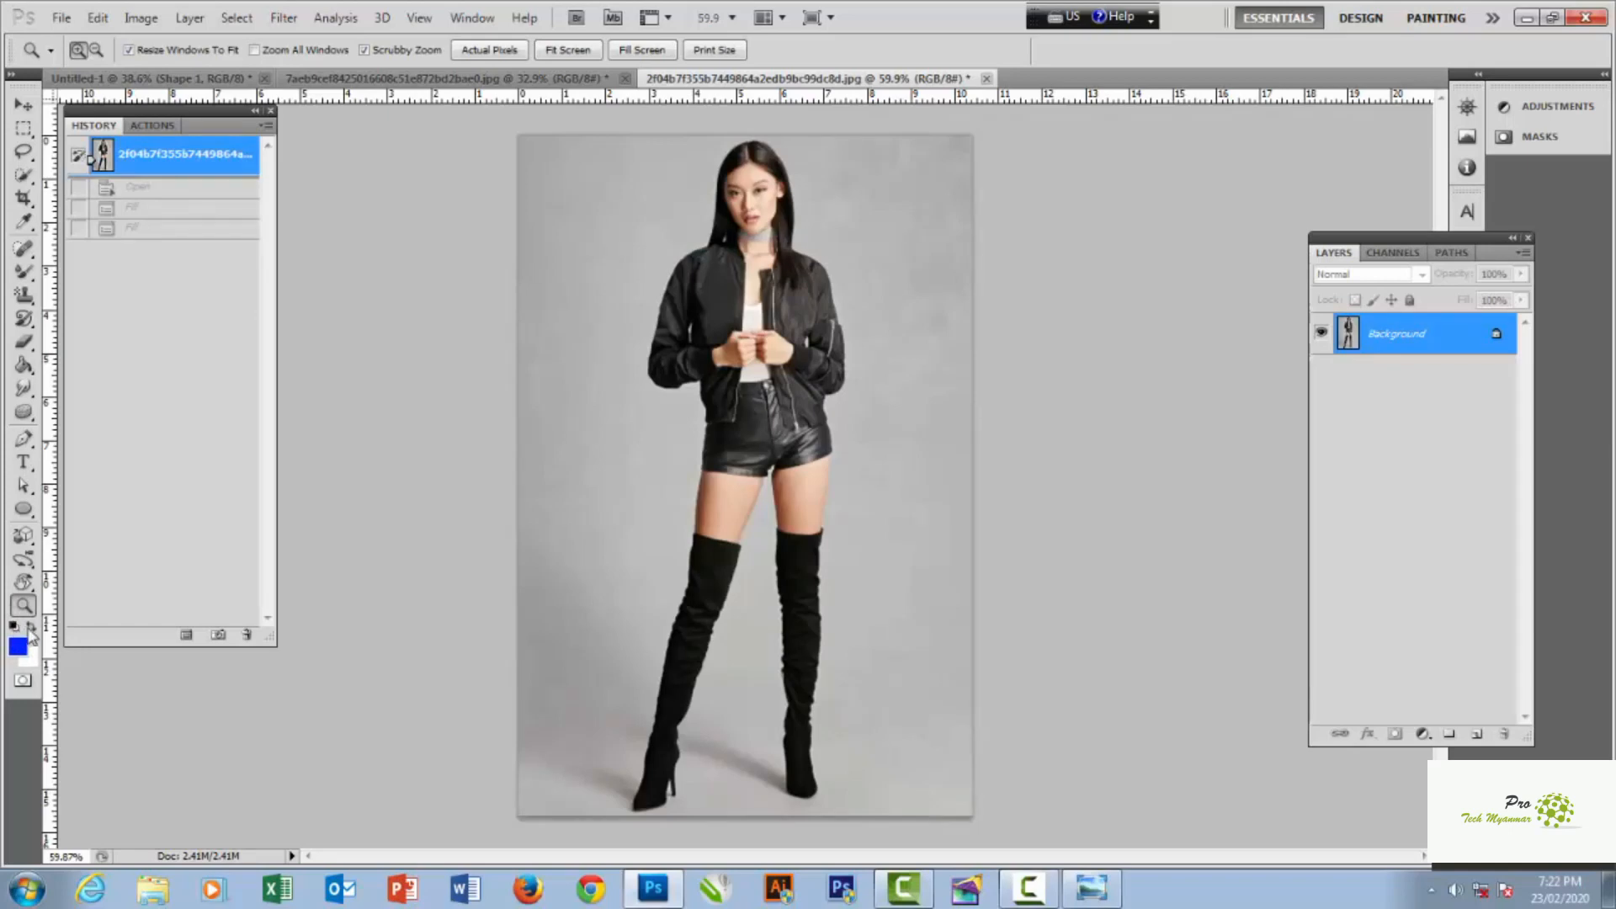
- Swap the foreground and background colours, reset them to the default black and white, and activate the Move tool
{"action": "left_click", "coordinate": [31, 628]}
{"action": "left_click", "coordinate": [13, 627]}
{"action": "scroll", "coordinate": [610, 440], "scroll_direction": "down", "scroll_amount": 2}
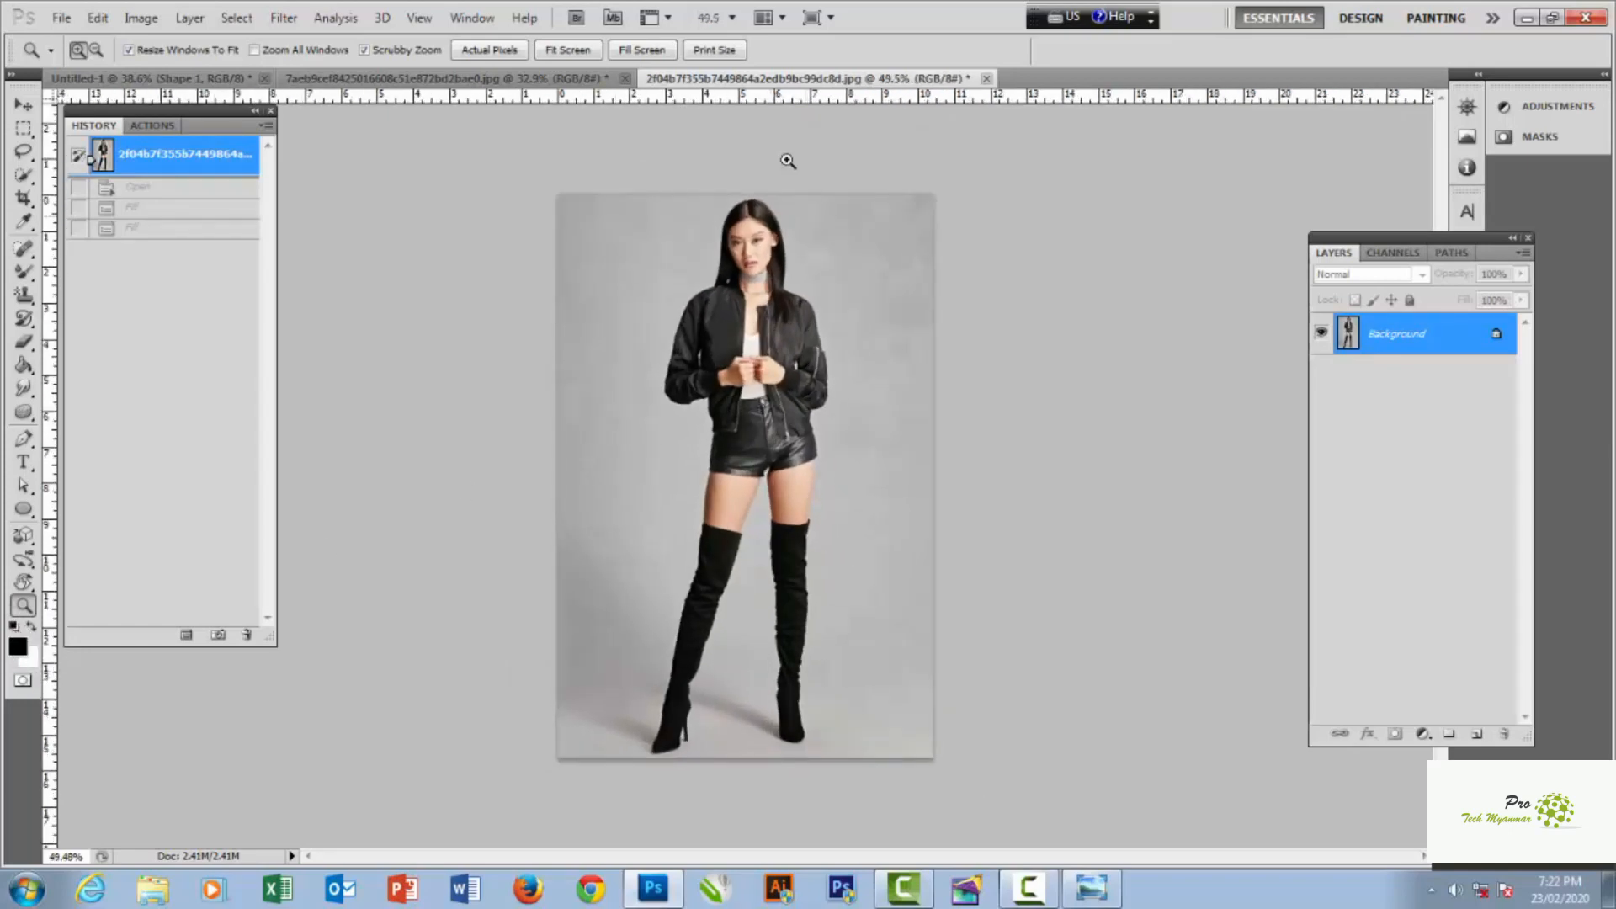
{"action": "left_click", "coordinate": [23, 105]}
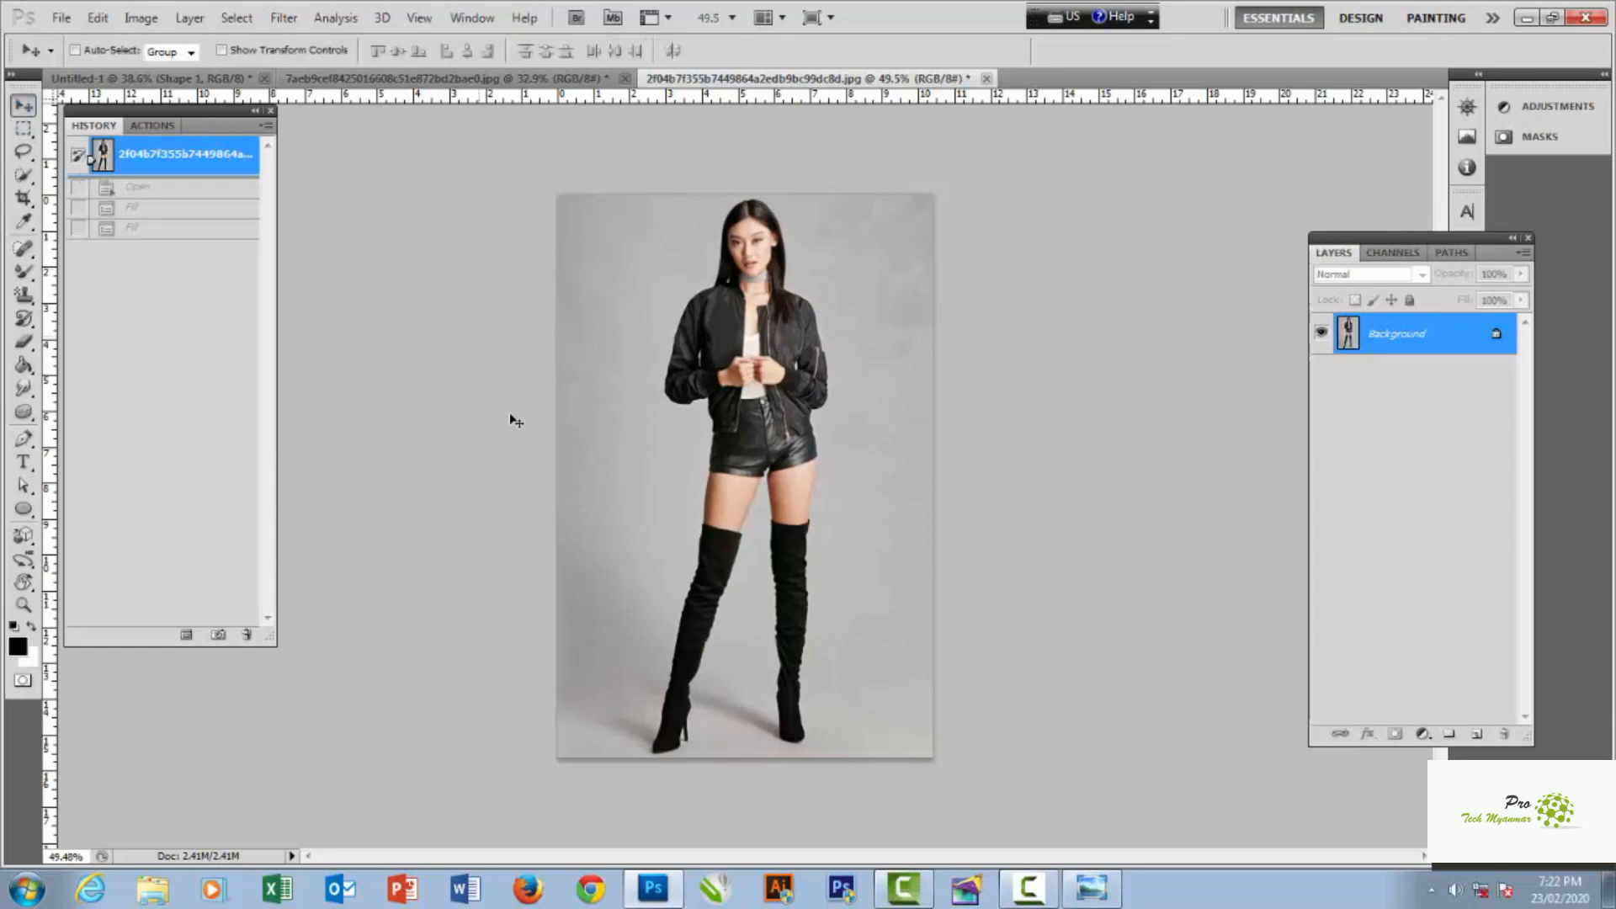
{"action": "left_click", "coordinate": [1029, 888]}
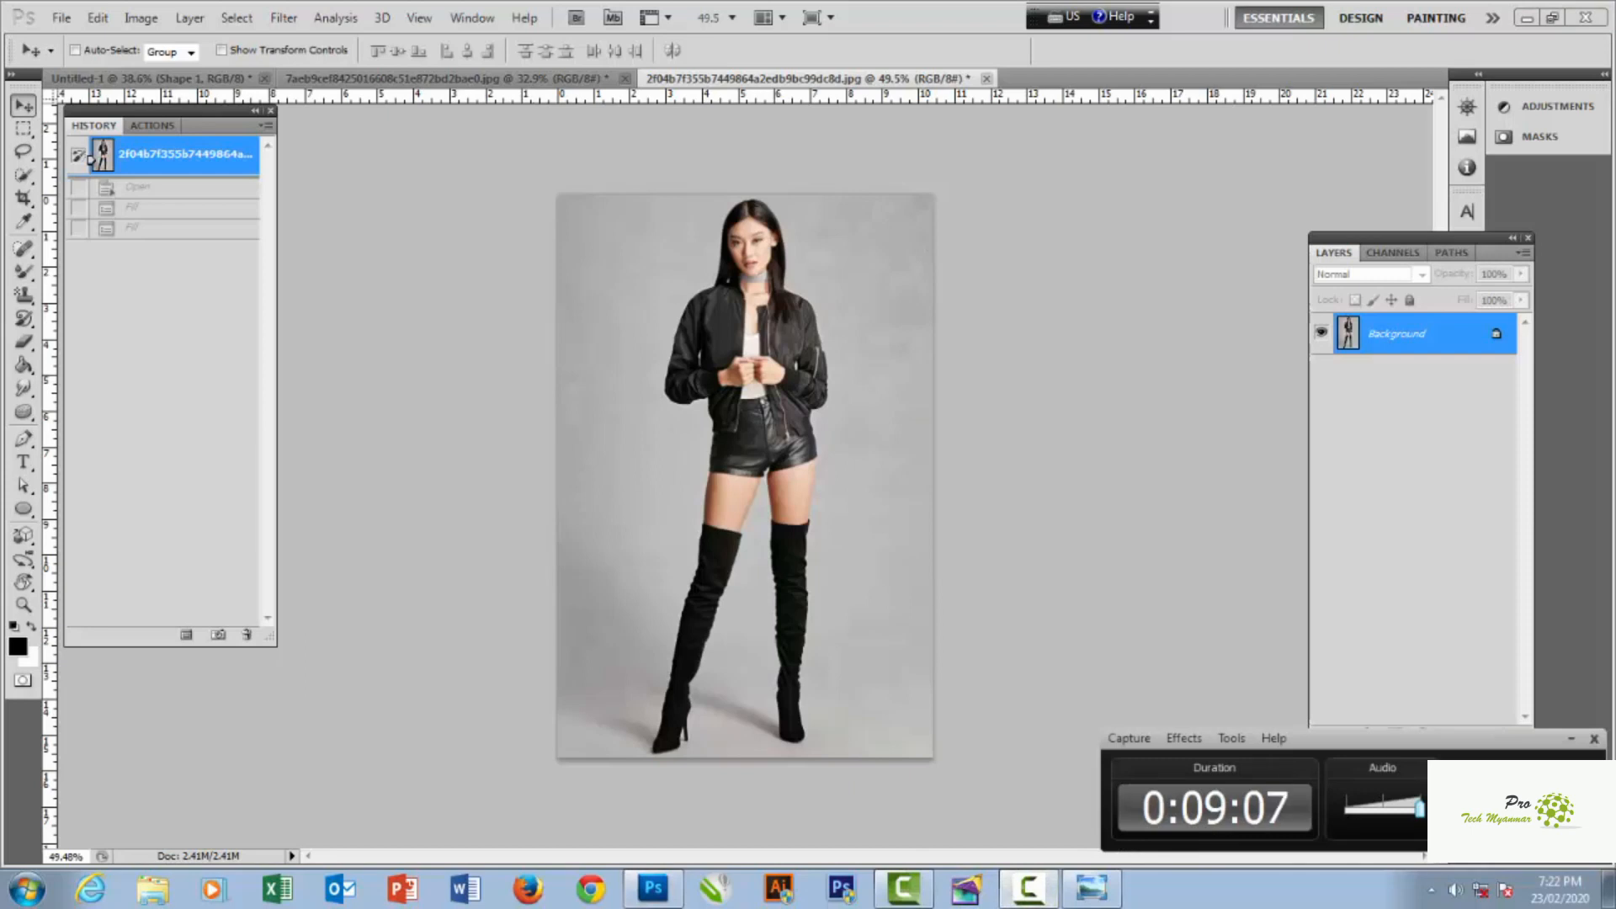